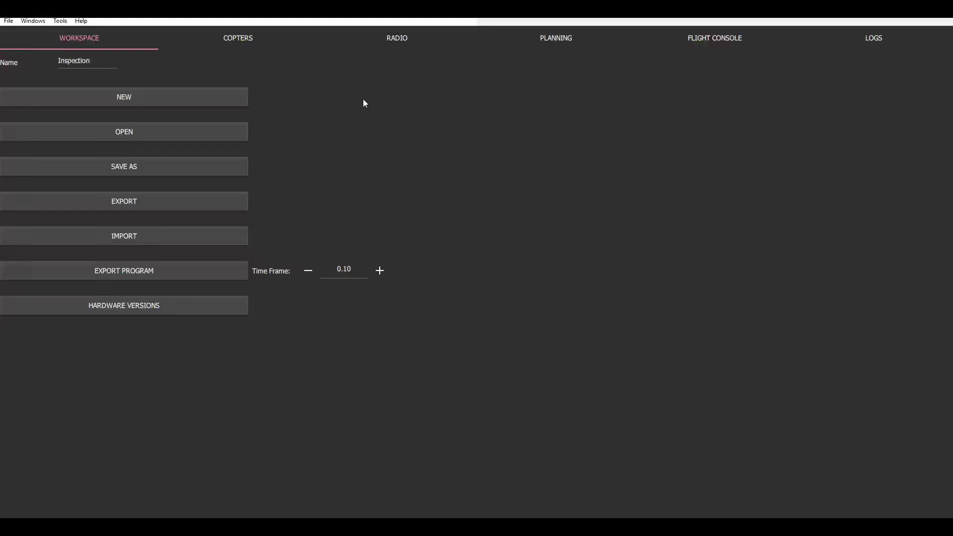
Create a new stage in the planning view and add the CopterSim copter to it.
{"action": "left_click", "coordinate": [229, 40]}
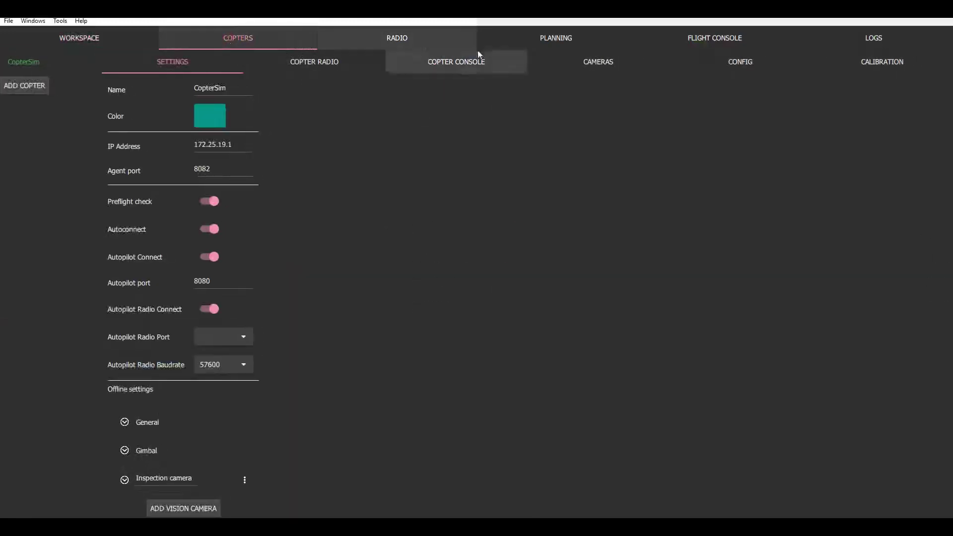
{"action": "left_click", "coordinate": [528, 35]}
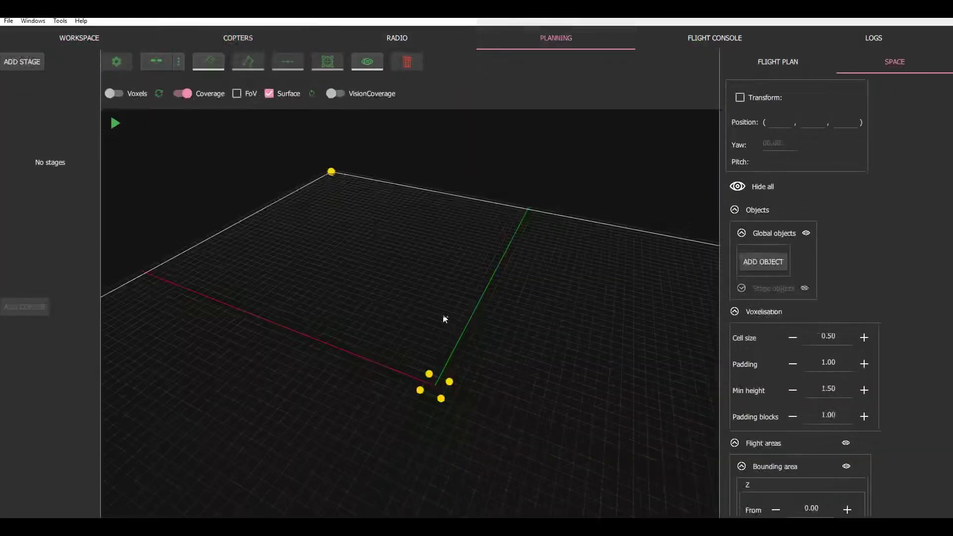
{"action": "left_click", "coordinate": [12, 69]}
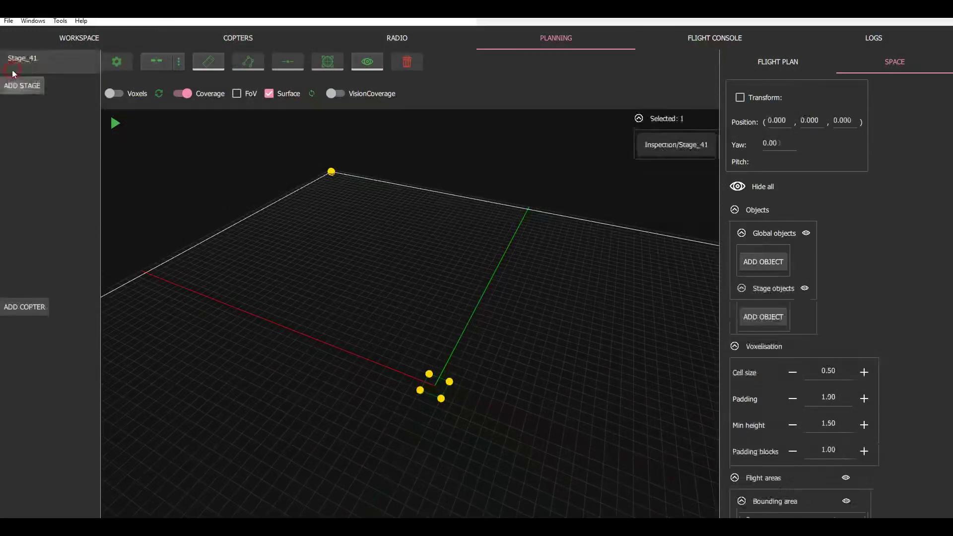
{"action": "left_click", "coordinate": [28, 315]}
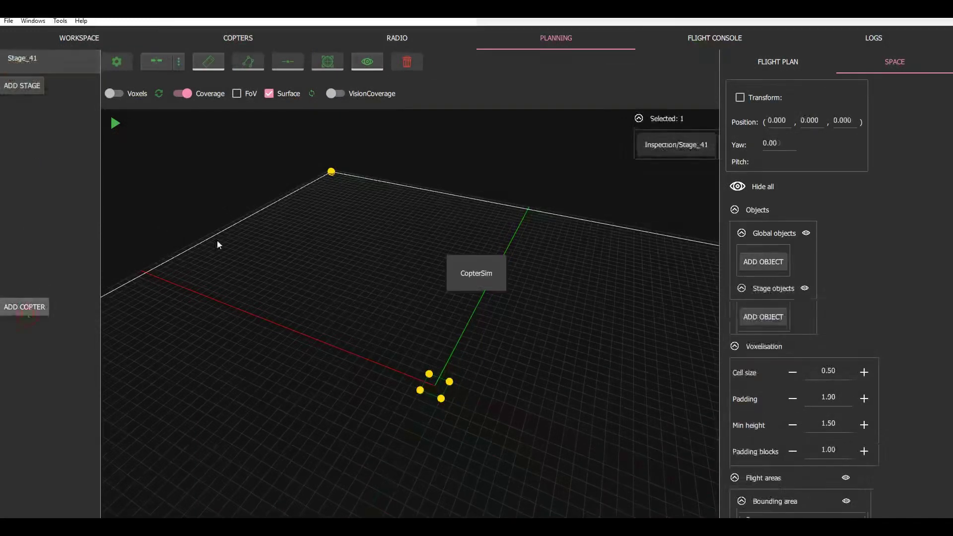
{"action": "left_click", "coordinate": [473, 275]}
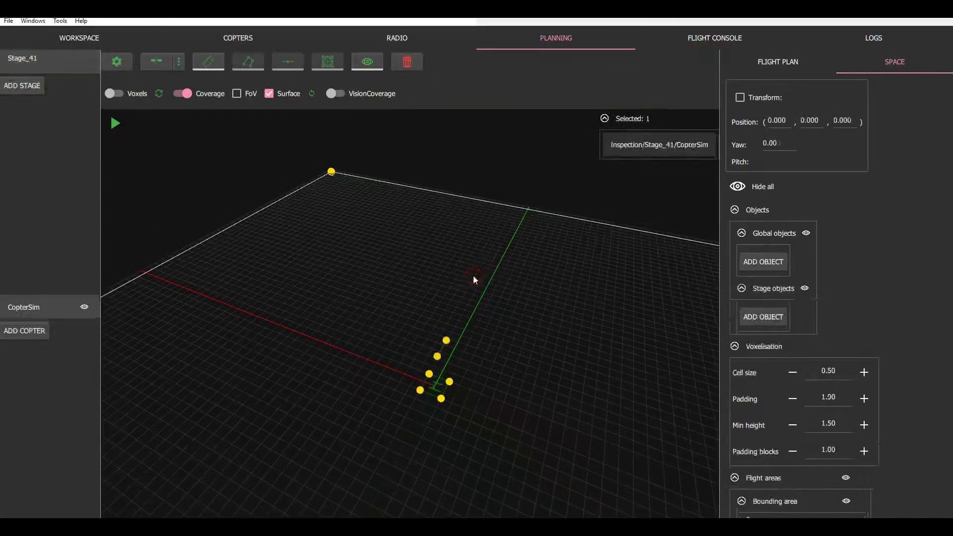
Add an object to the stage objects and assign it the yak42d.obj mesh.
{"action": "left_click", "coordinate": [757, 317]}
{"action": "left_click", "coordinate": [755, 316]}
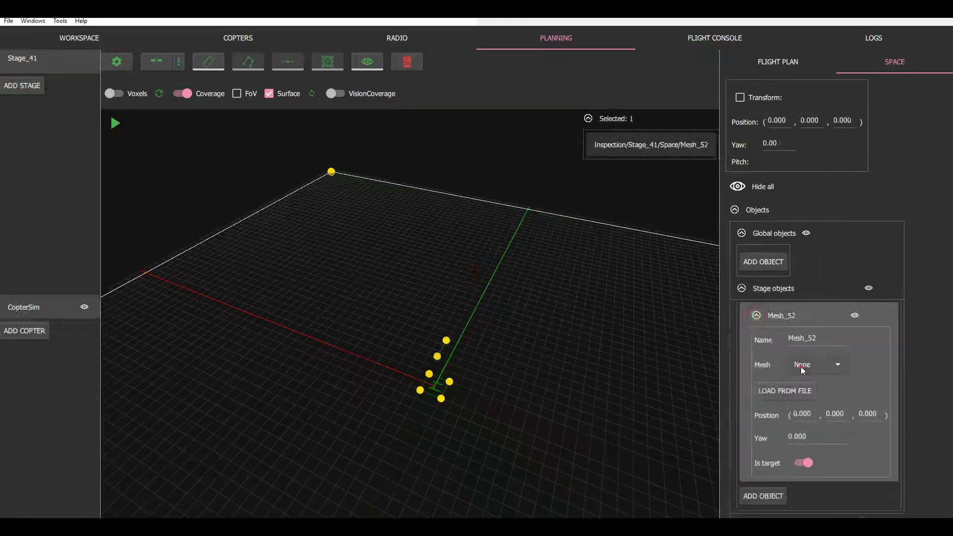
{"action": "left_click", "coordinate": [800, 366]}
{"action": "left_click", "coordinate": [813, 283]}
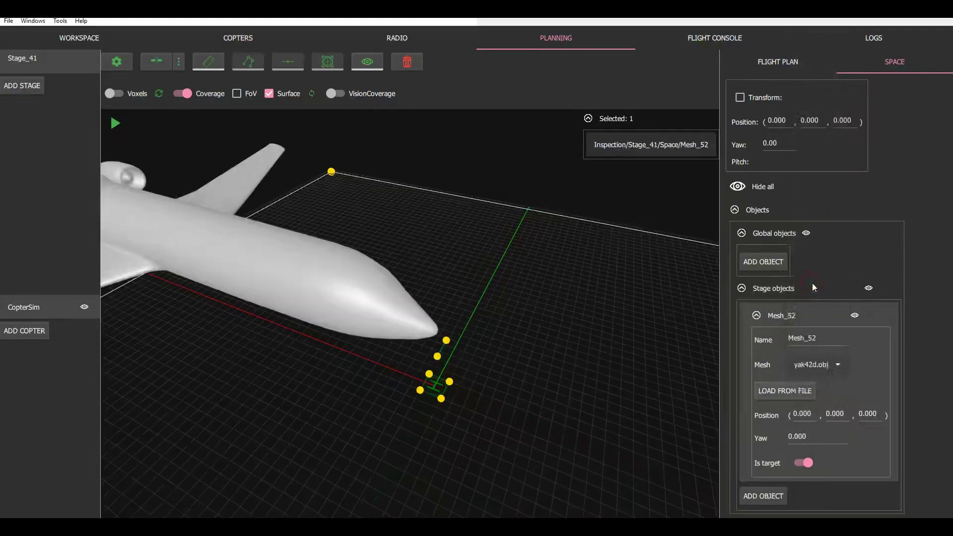
{"action": "left_click", "coordinate": [816, 364]}
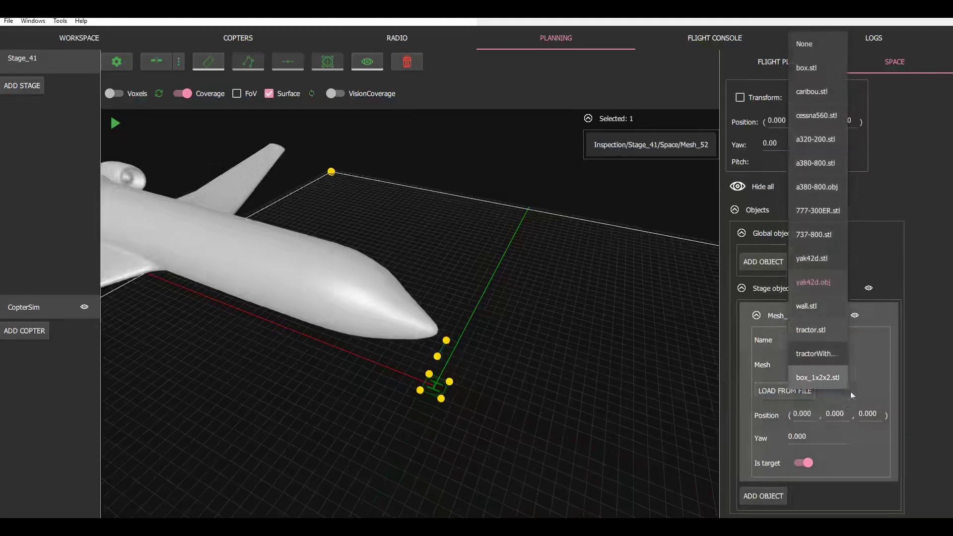
{"action": "left_click", "coordinate": [865, 380]}
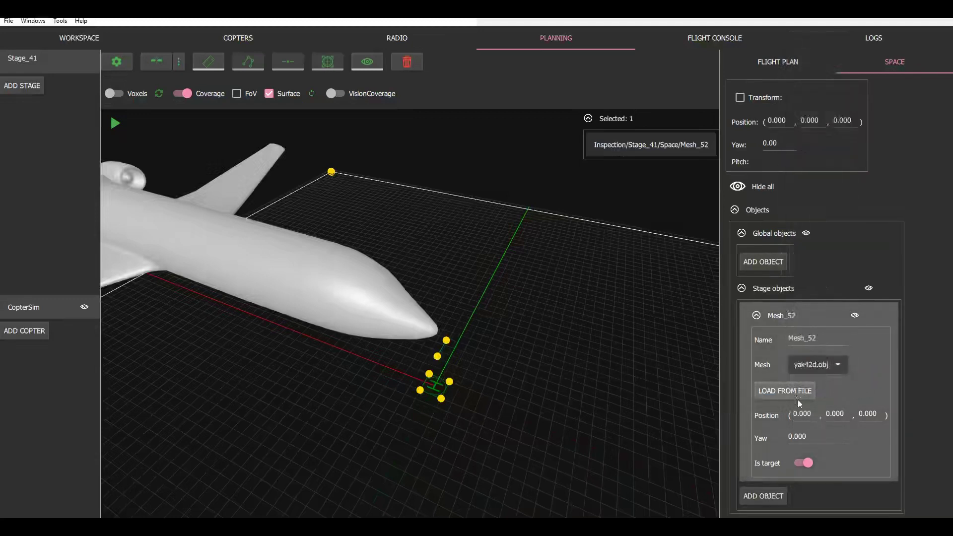
Set the first two position coordinates of the airplane mesh to 2 and 2.
{"action": "left_click", "coordinate": [804, 415]}
{"action": "type", "text": "2"}
{"action": "key", "text": "Tab"}
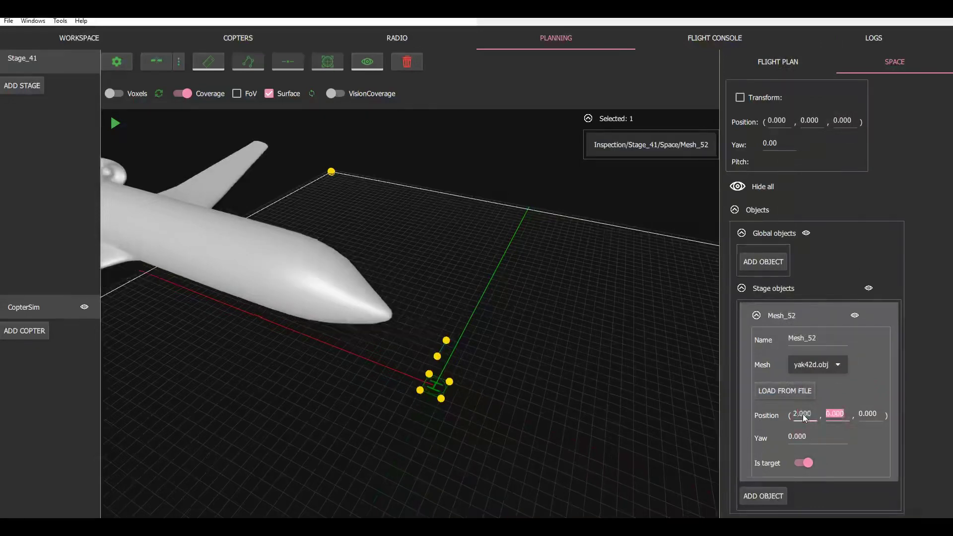
{"action": "type", "text": "2"}
{"action": "key", "text": "Tab"}
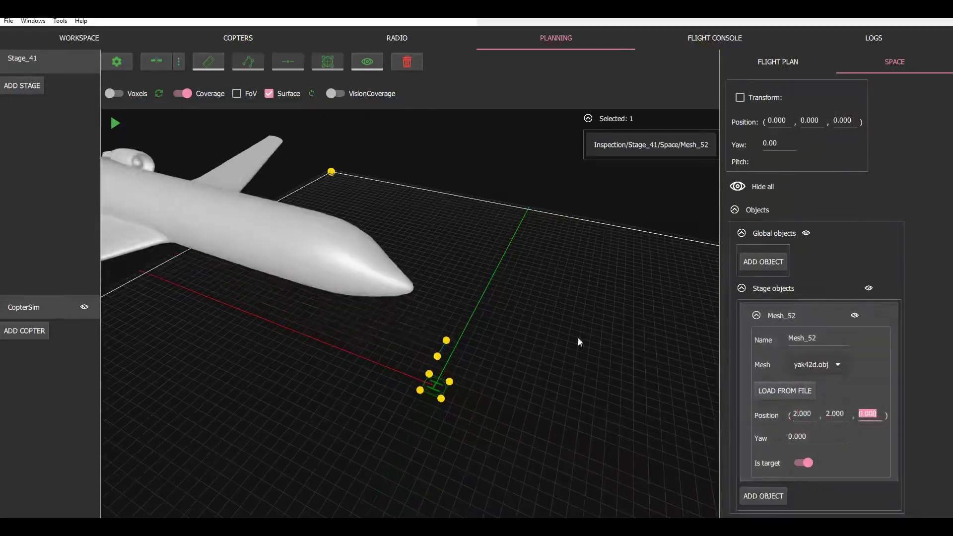
Extend the flight path from its last waypoint with six surface waypoints forming three back-and-forth rows along the fuselage side, 2.50 from the surface.
{"action": "left_click_drag", "start_coordinate": [577, 337], "coordinate": [469, 354]}
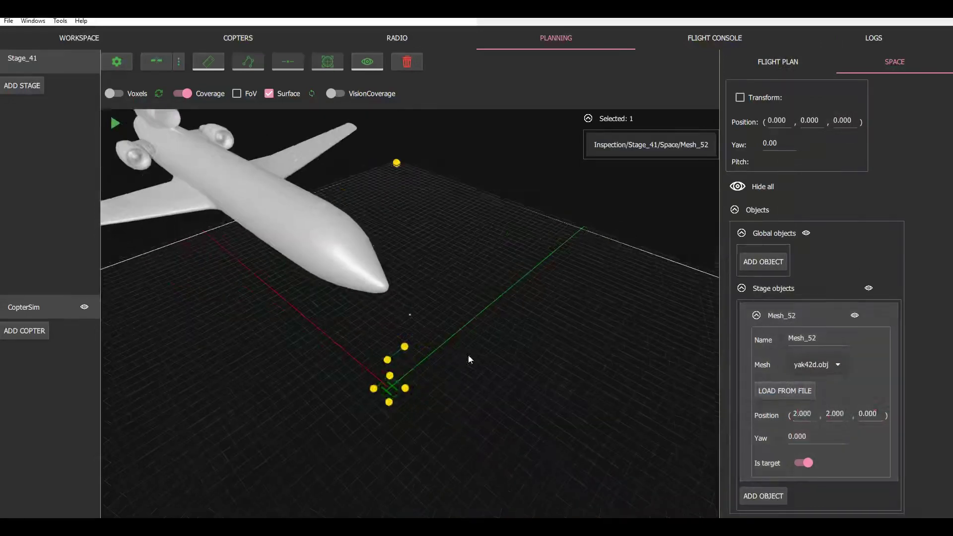
{"action": "left_click", "coordinate": [397, 345]}
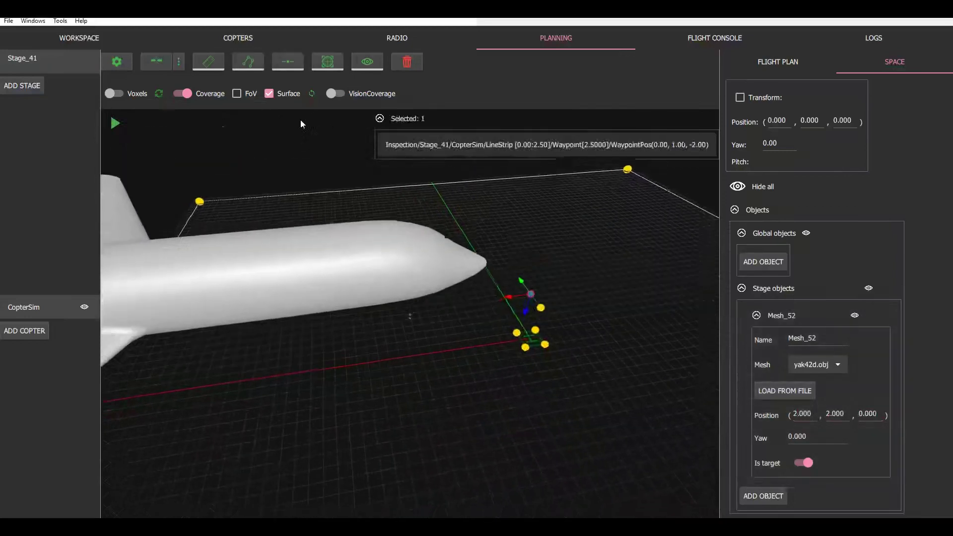
{"action": "left_click", "coordinate": [247, 61]}
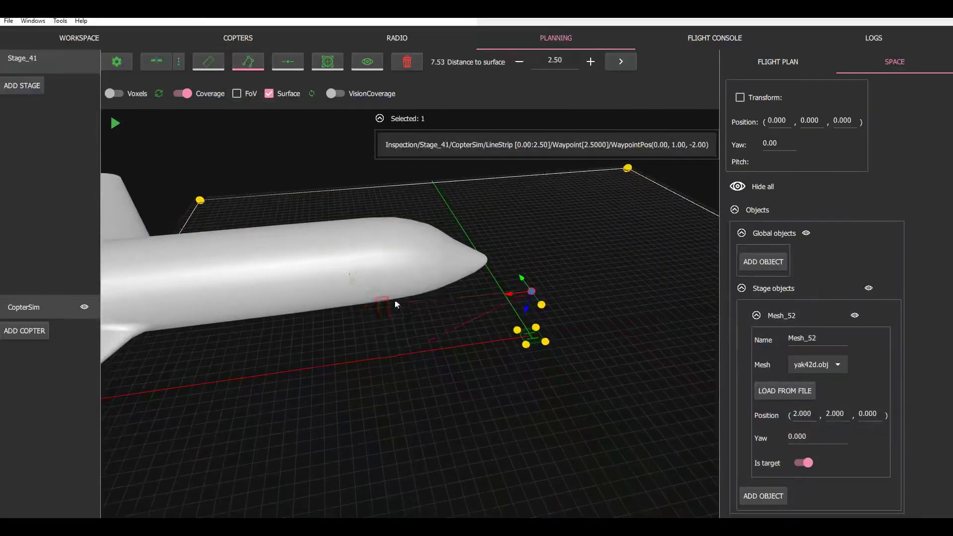
{"action": "scroll", "coordinate": [402, 246], "scroll_direction": "up", "scroll_amount": 1}
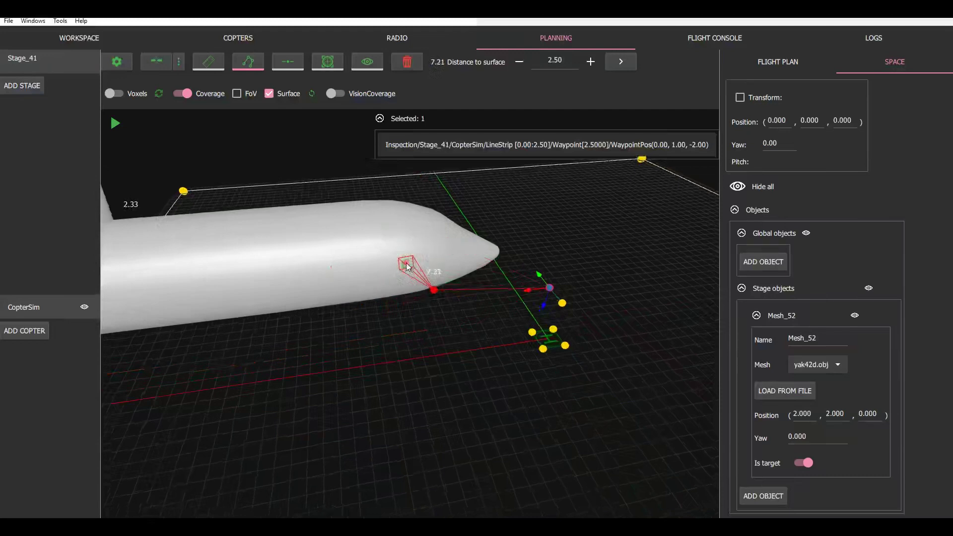
{"action": "left_click", "coordinate": [406, 263]}
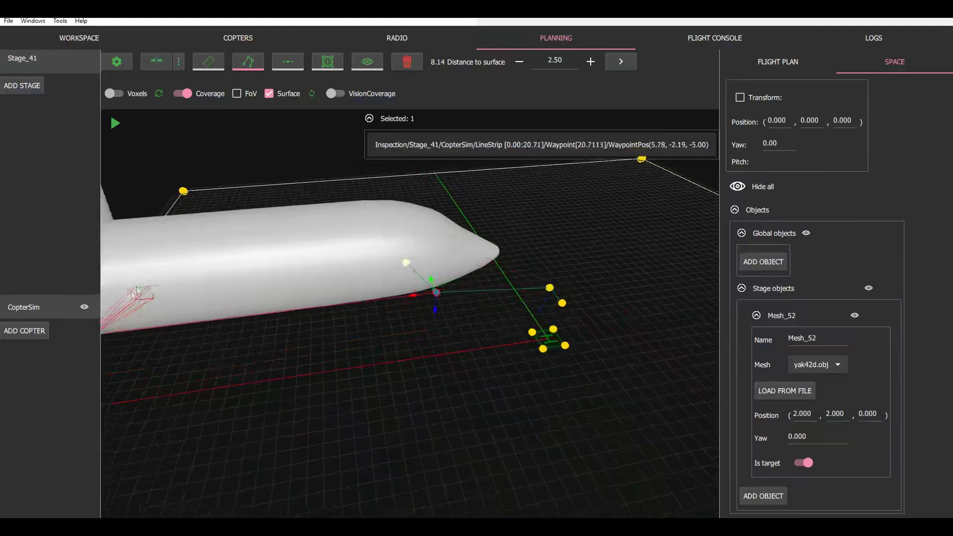
{"action": "left_click", "coordinate": [132, 296]}
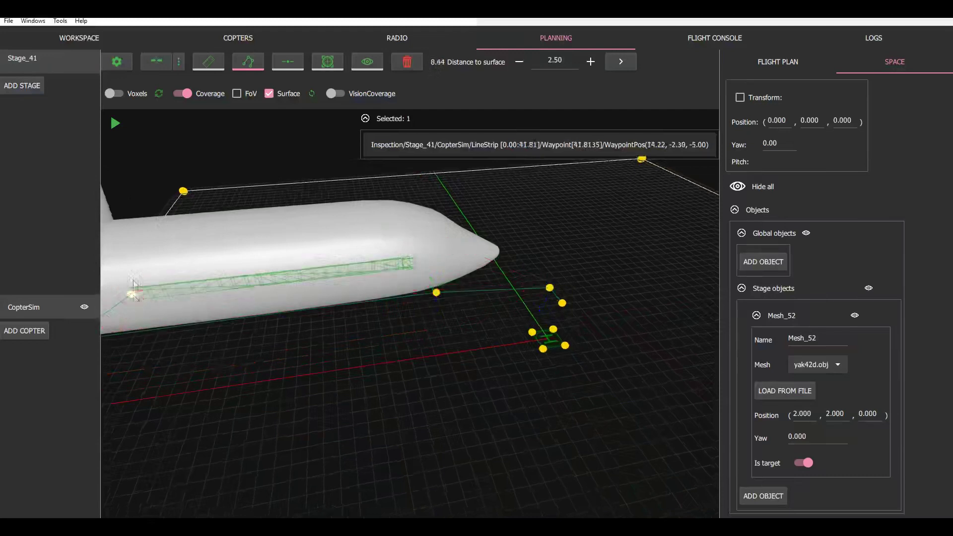
{"action": "left_click", "coordinate": [126, 281]}
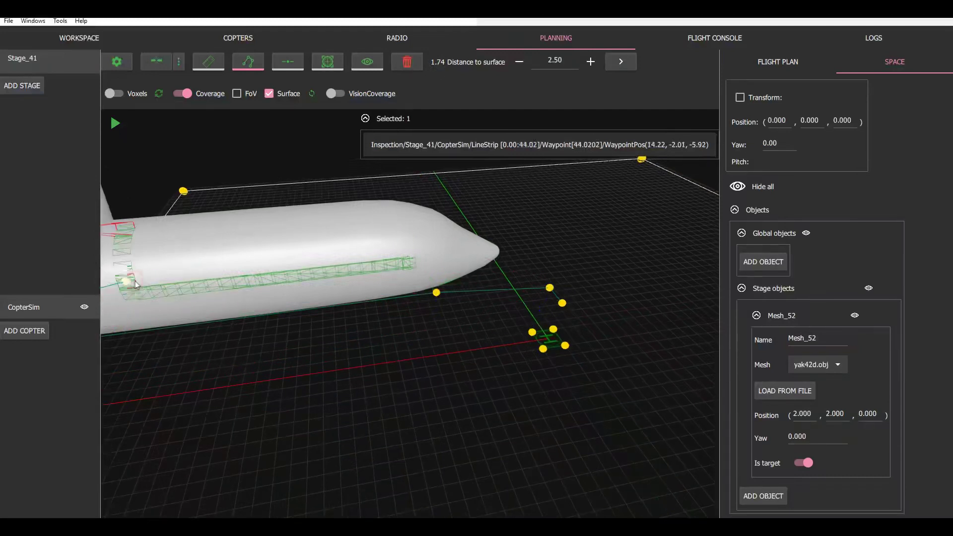
{"action": "left_click", "coordinate": [403, 257]}
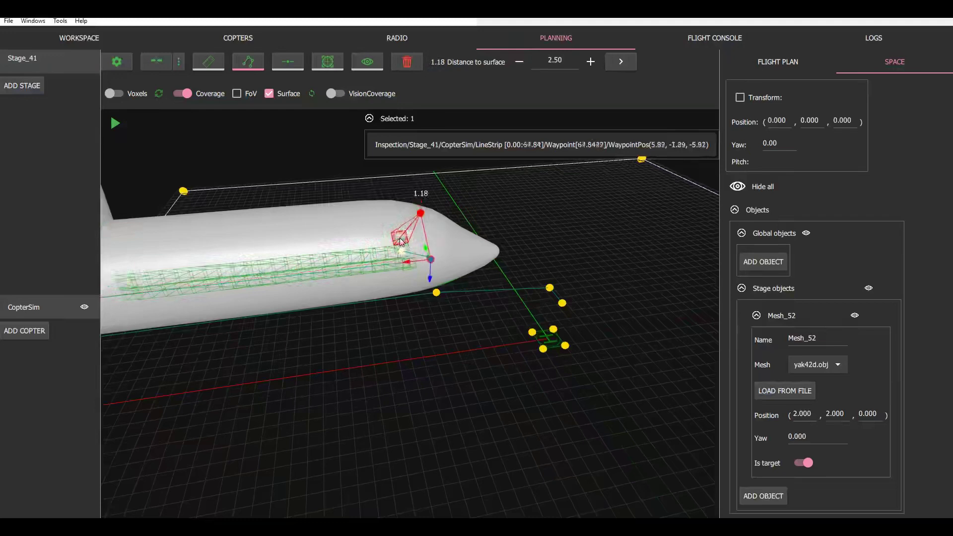
{"action": "left_click", "coordinate": [402, 242]}
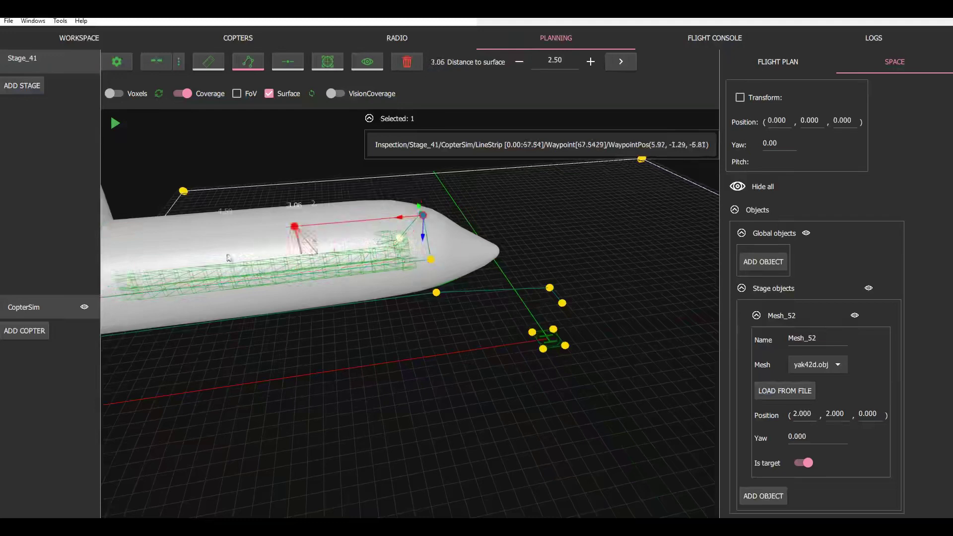
{"action": "left_click", "coordinate": [124, 277]}
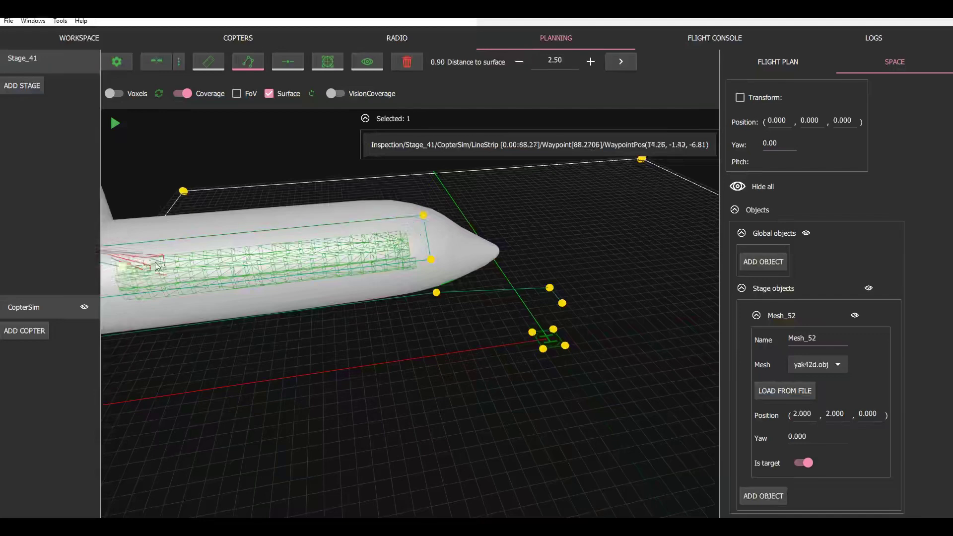
{"action": "left_click", "coordinate": [244, 64]}
Delete the two initial flight path waypoints beside the takeoff point.
{"action": "middle_click_drag", "start_coordinate": [319, 238], "coordinate": [469, 242]}
{"action": "scroll", "coordinate": [485, 259], "scroll_direction": "up", "scroll_amount": 3}
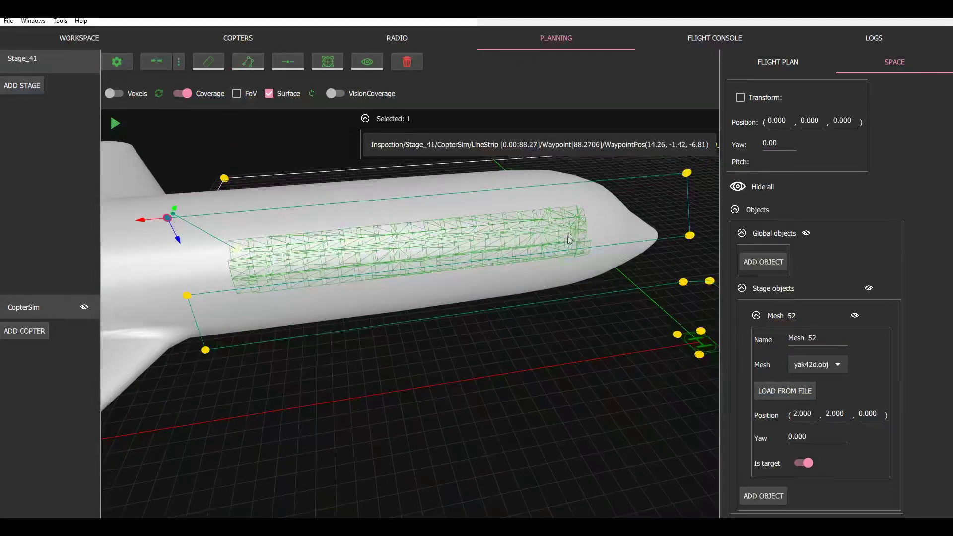
{"action": "middle_click_drag", "start_coordinate": [503, 257], "coordinate": [508, 257]}
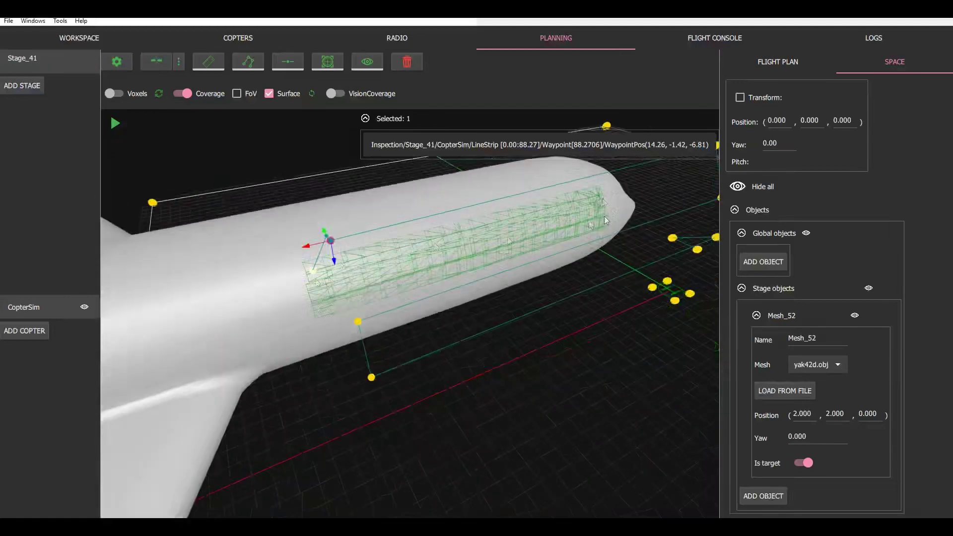
{"action": "scroll", "coordinate": [377, 274], "scroll_direction": "up", "scroll_amount": 3}
{"action": "scroll", "coordinate": [379, 275], "scroll_direction": "down", "scroll_amount": 3}
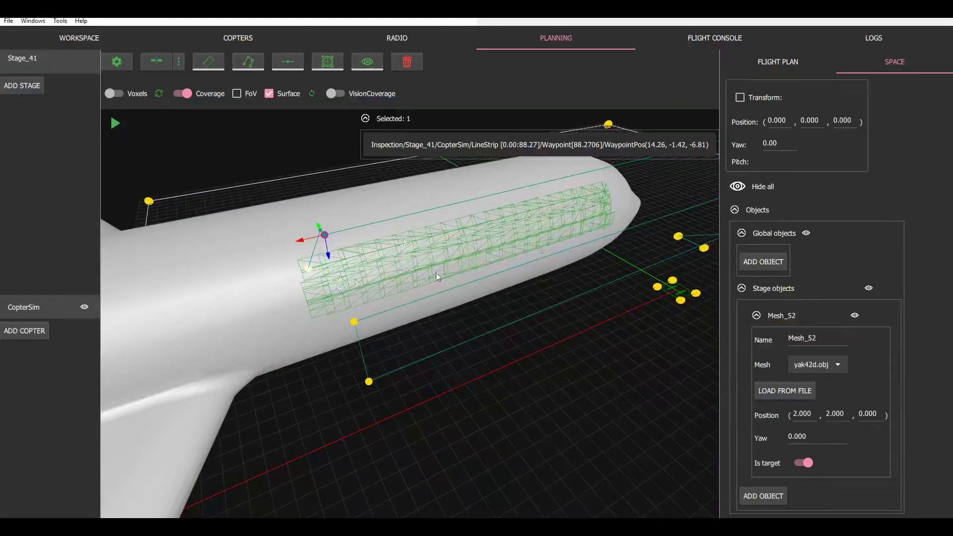
{"action": "left_click_drag", "start_coordinate": [436, 277], "coordinate": [578, 340]}
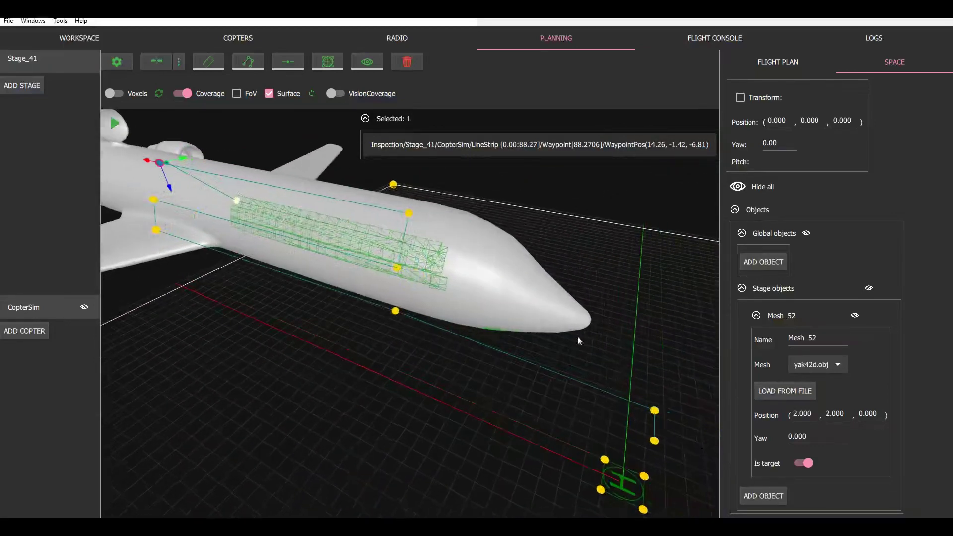
{"action": "left_click_drag", "start_coordinate": [678, 434], "coordinate": [680, 453]}
{"action": "key", "text": "Delete"}
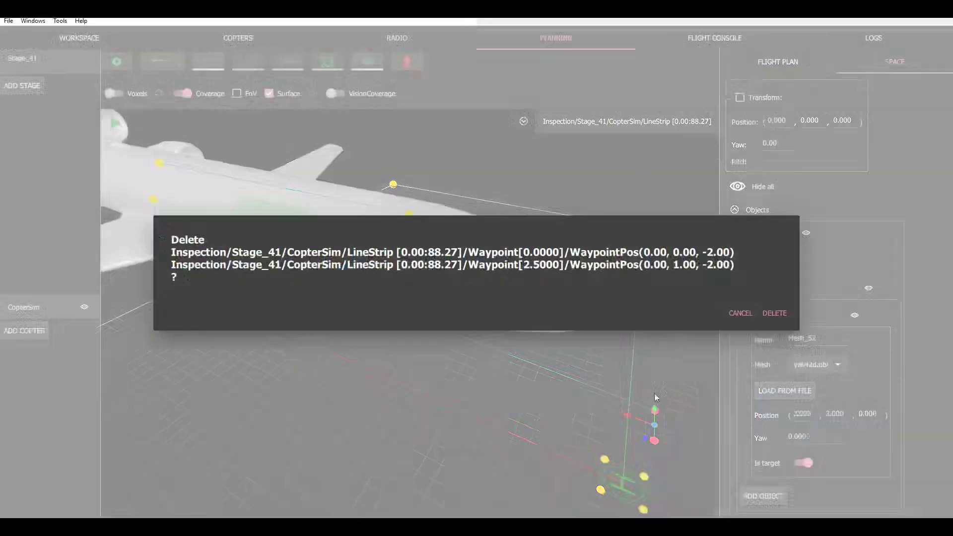
{"action": "left_click", "coordinate": [770, 312]}
Inspect individual waypoints of the remaining inspection route along the fuselage.
{"action": "middle_click_drag", "start_coordinate": [436, 308], "coordinate": [332, 306]}
{"action": "left_click_drag", "start_coordinate": [311, 302], "coordinate": [377, 341]}
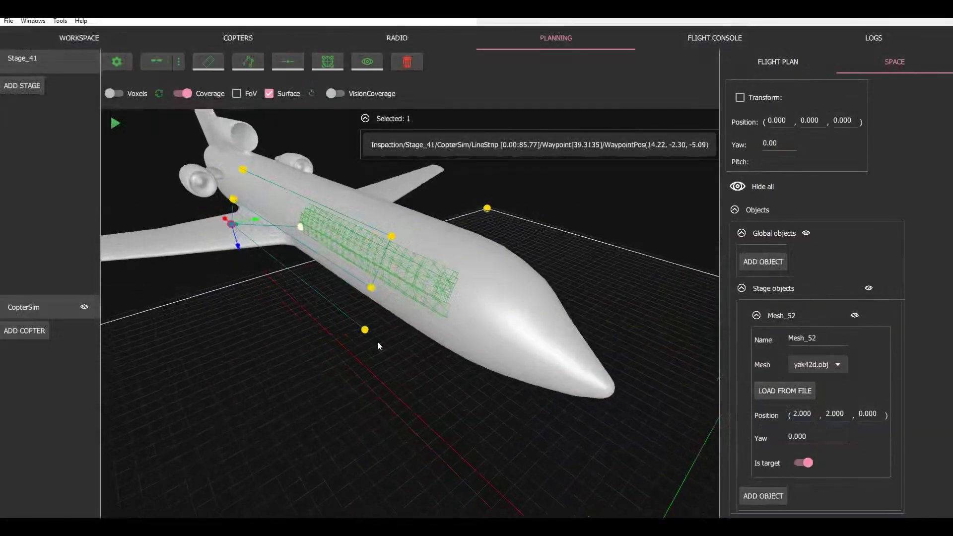
{"action": "left_click", "coordinate": [364, 330]}
{"action": "left_click", "coordinate": [234, 201]}
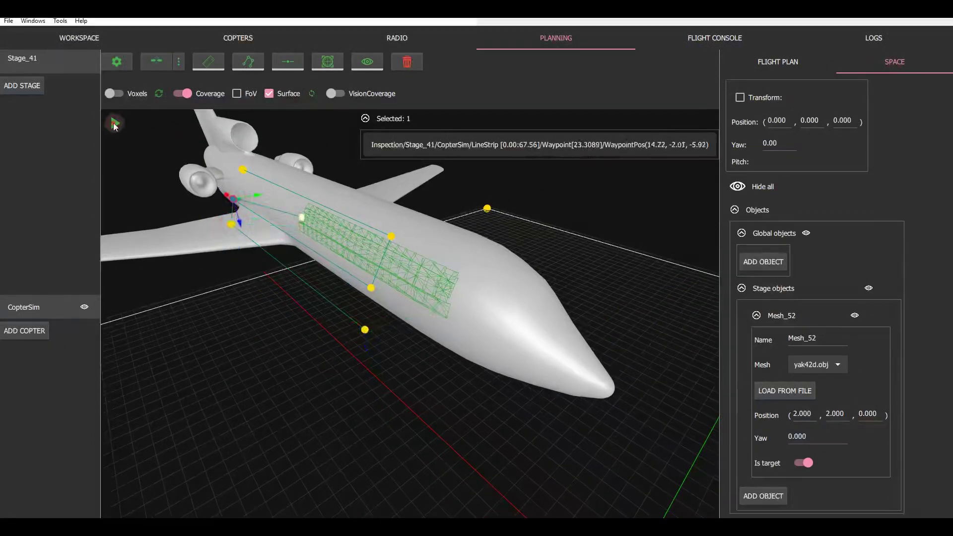
Play the flight simulation and examine the copter's movement along the waypoints and camera coverage from several angles.
{"action": "left_click", "coordinate": [115, 123]}
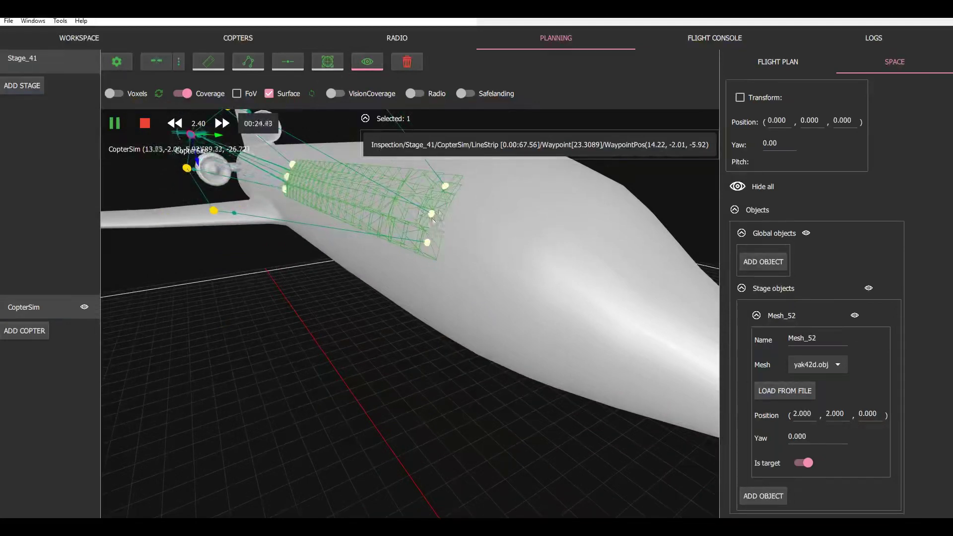
{"action": "middle_click_drag", "start_coordinate": [340, 247], "coordinate": [348, 250]}
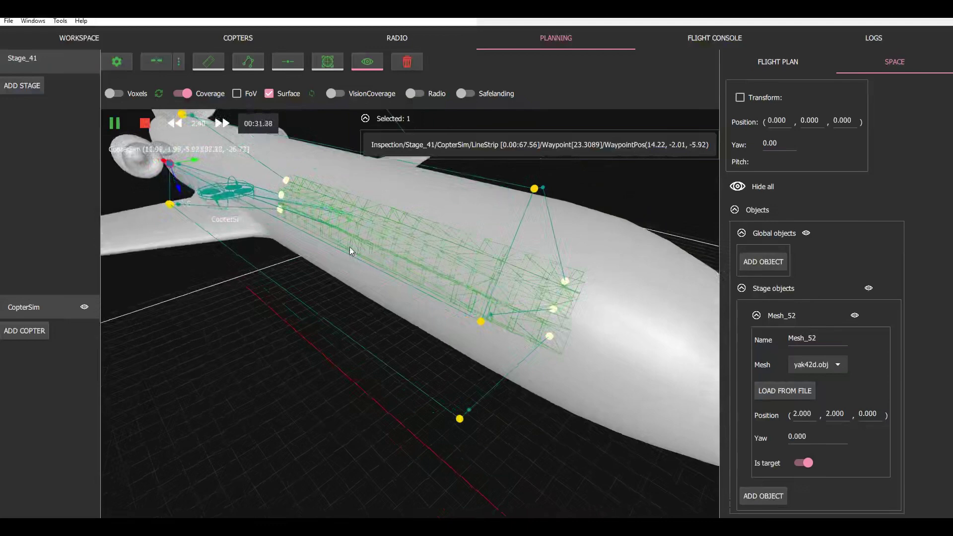
{"action": "left_click_drag", "start_coordinate": [349, 250], "coordinate": [364, 259]}
{"action": "left_click", "coordinate": [464, 318]}
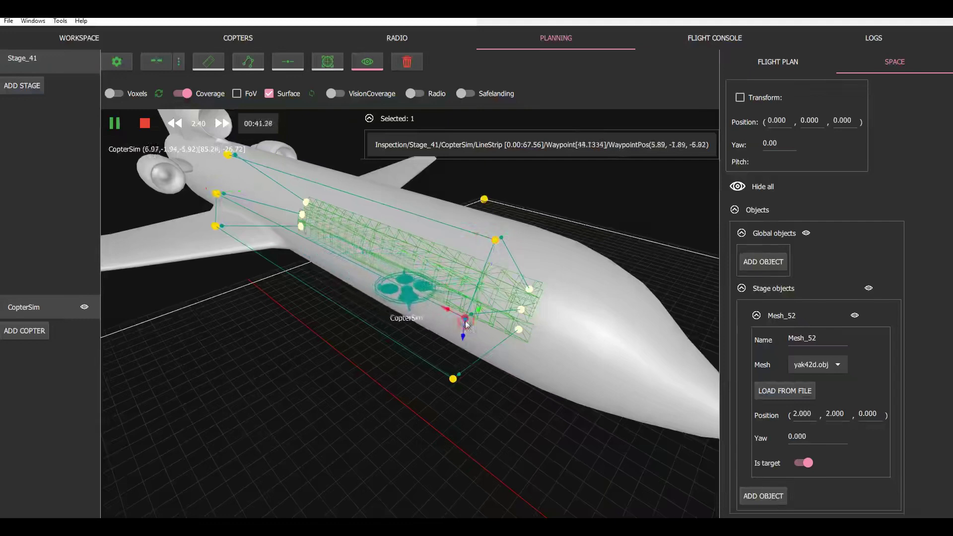
{"action": "left_click", "coordinate": [495, 240]}
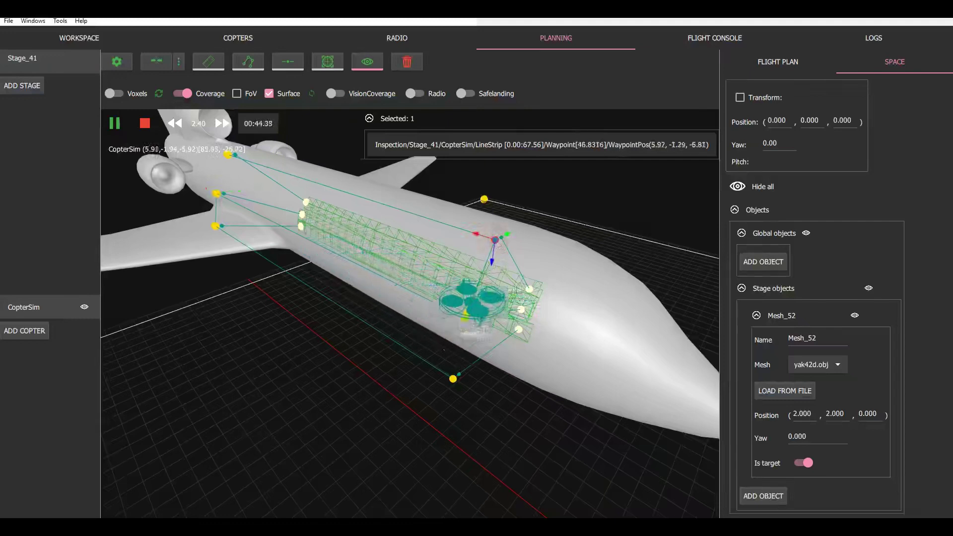
{"action": "left_click_drag", "start_coordinate": [561, 307], "coordinate": [388, 289]}
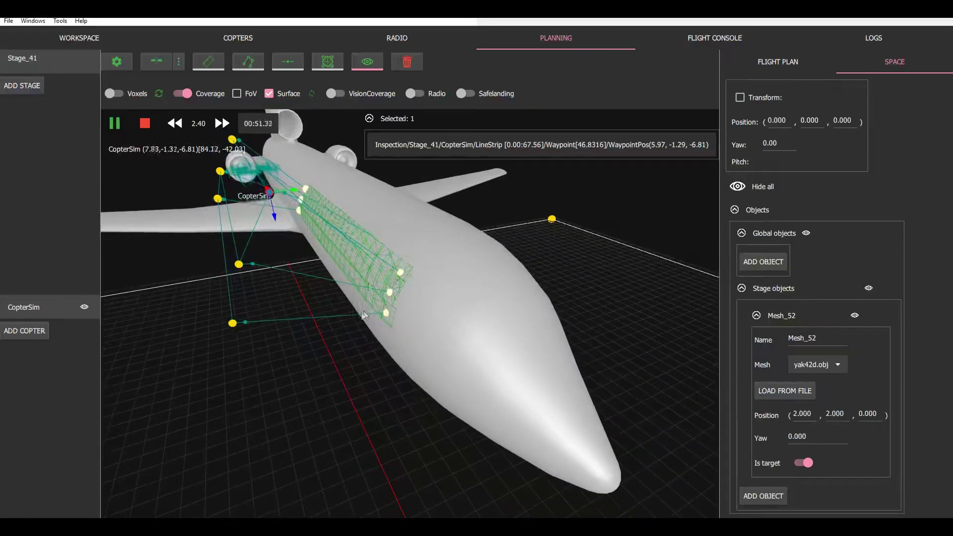
{"action": "scroll", "coordinate": [365, 313], "scroll_direction": "up", "scroll_amount": 2}
{"action": "scroll", "coordinate": [342, 298], "scroll_direction": "down", "scroll_amount": 2}
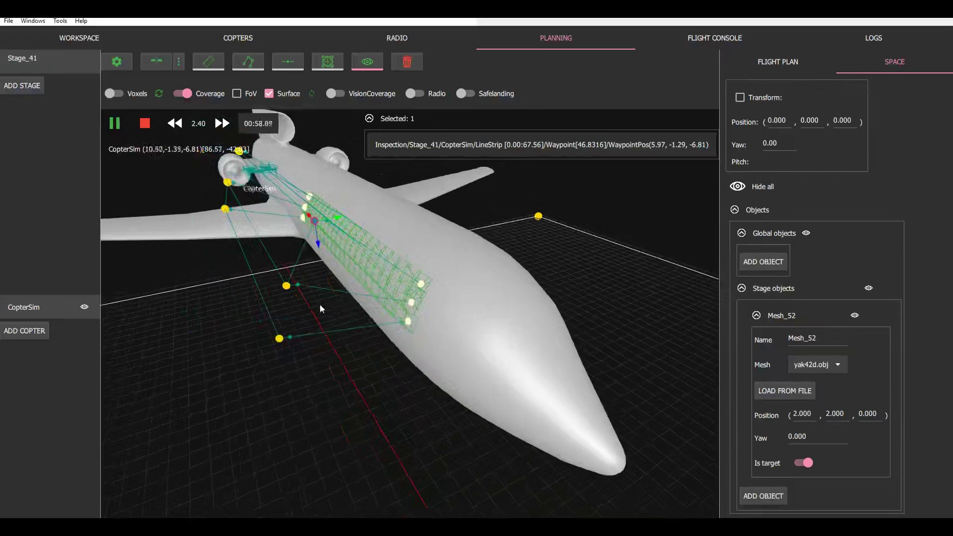
{"action": "middle_click_drag", "start_coordinate": [287, 282], "coordinate": [293, 283]}
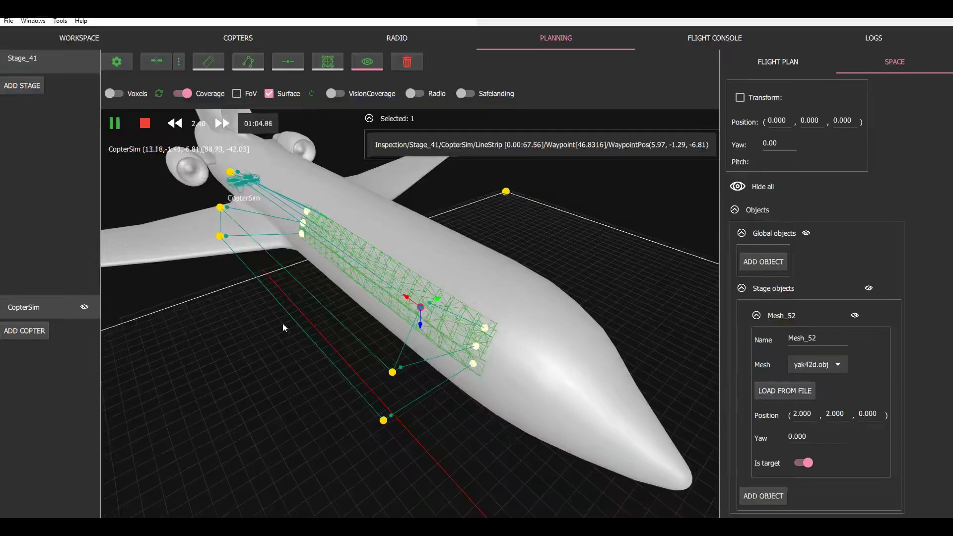
Select the three nose-end waypoints together with their look-at points and shift the group slightly along the fuselage toward the tail.
{"action": "left_click", "coordinate": [485, 329]}
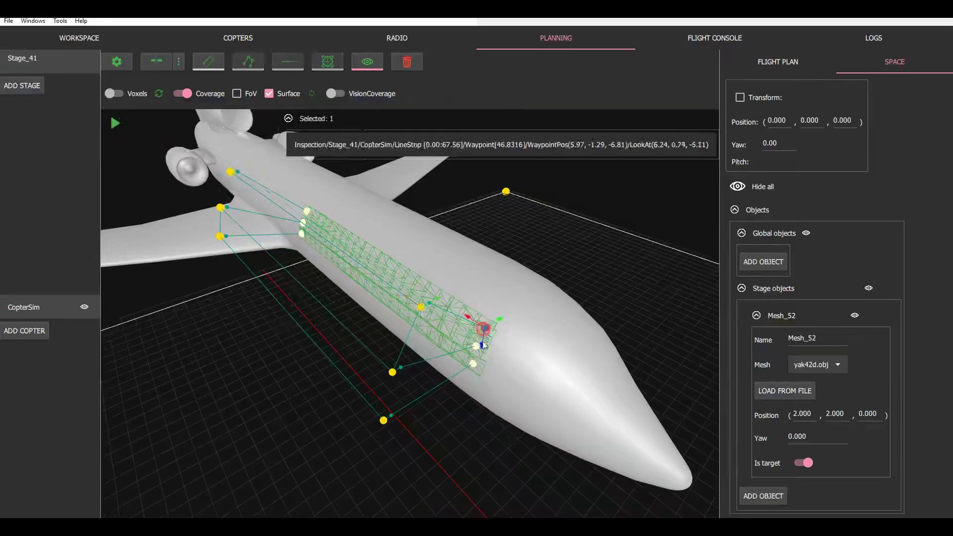
{"action": "left_click", "coordinate": [418, 306]}
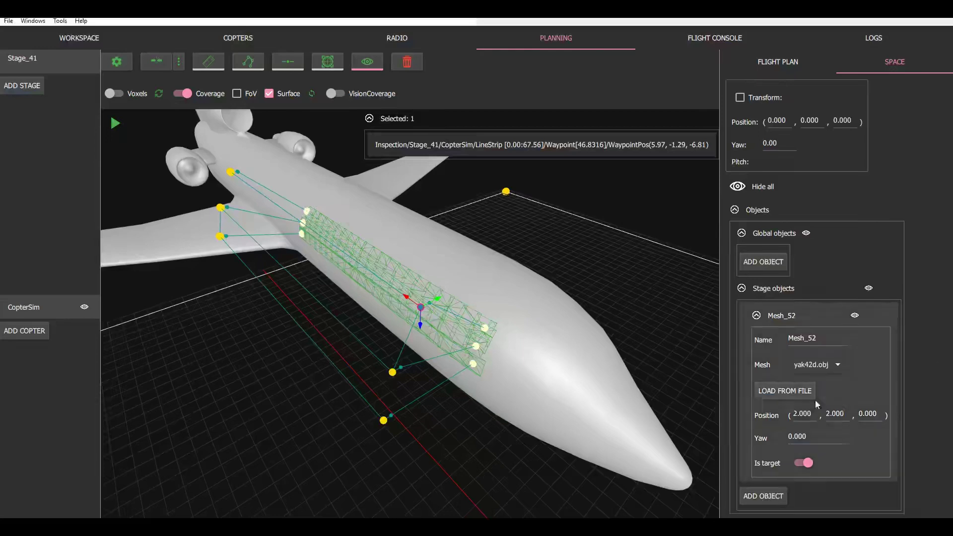
{"action": "left_click_drag", "start_coordinate": [593, 413], "coordinate": [587, 414]}
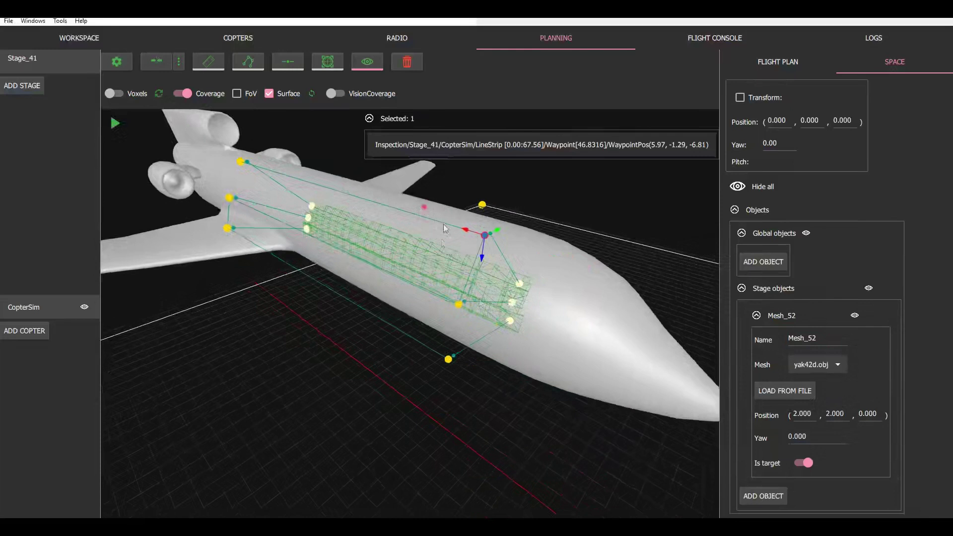
{"action": "left_click_drag", "start_coordinate": [422, 205], "coordinate": [546, 410]}
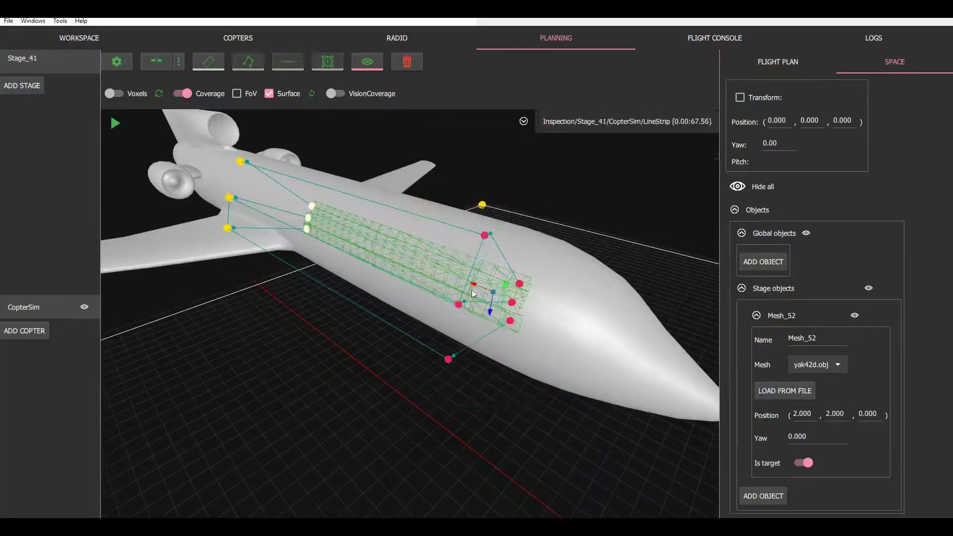
{"action": "left_click_drag", "start_coordinate": [466, 301], "coordinate": [476, 301]}
{"action": "left_click_drag", "start_coordinate": [525, 281], "coordinate": [501, 291]}
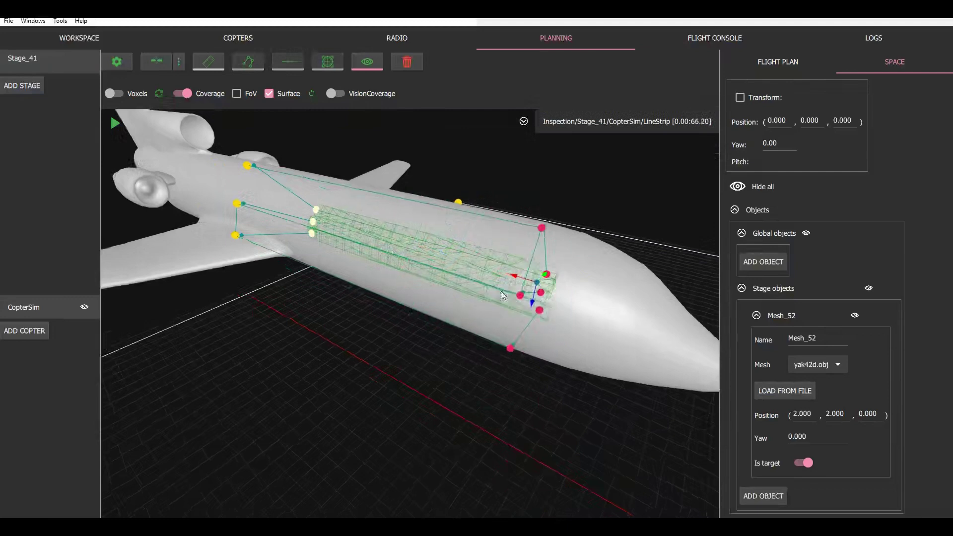
{"action": "left_click", "coordinate": [591, 279]}
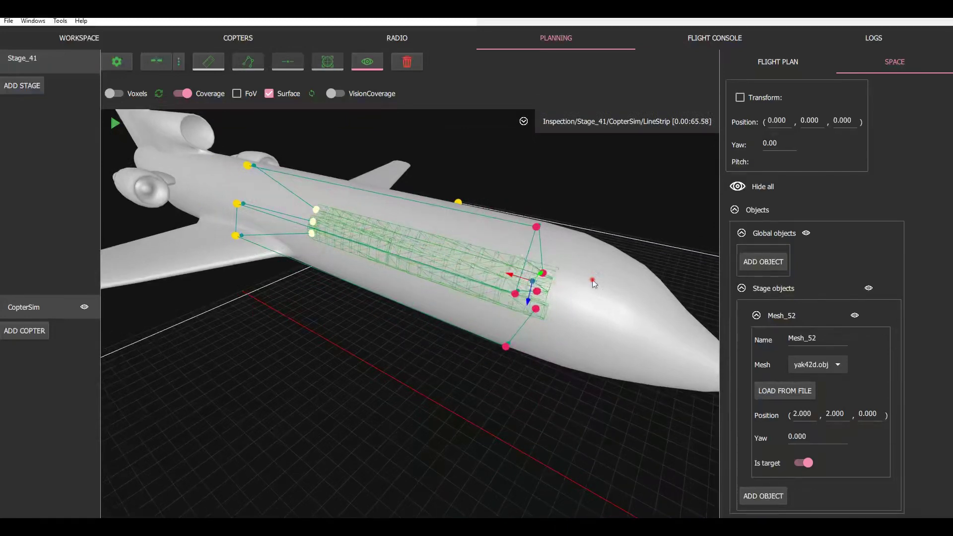
Move the top row's nose-end waypoint along the fuselage to about X 6.36, leaving its look-at point in place.
{"action": "left_click", "coordinate": [535, 227]}
{"action": "middle_click_drag", "start_coordinate": [538, 282], "coordinate": [488, 338]}
{"action": "left_click_drag", "start_coordinate": [507, 350], "coordinate": [461, 320]}
{"action": "middle_click_drag", "start_coordinate": [487, 342], "coordinate": [507, 337]}
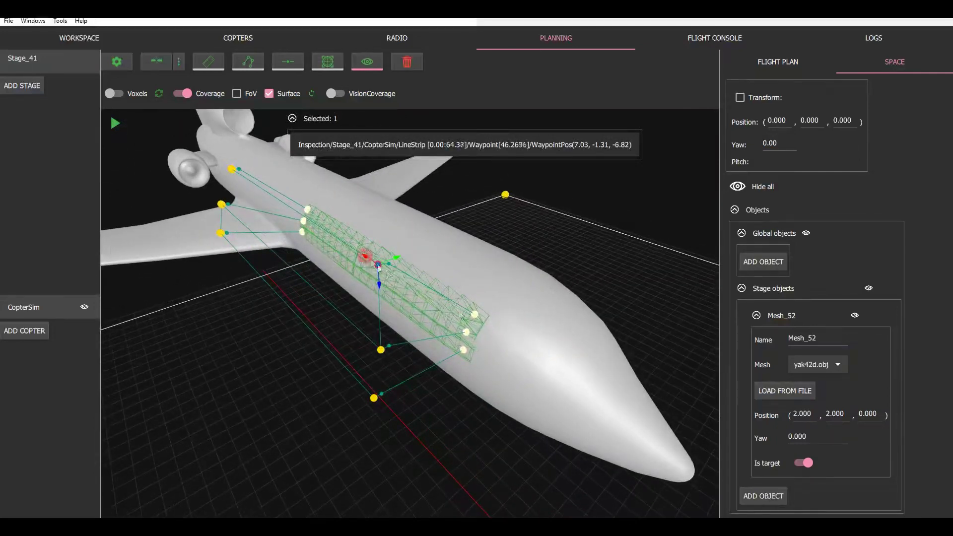
{"action": "left_click_drag", "start_coordinate": [378, 265], "coordinate": [402, 294]}
{"action": "middle_click_drag", "start_coordinate": [378, 330], "coordinate": [397, 322]}
Lengthen the lowest row by moving its nose-end waypoint to about X 5.16 and its tail-end waypoint to about X 15.27.
{"action": "left_click", "coordinate": [569, 324]}
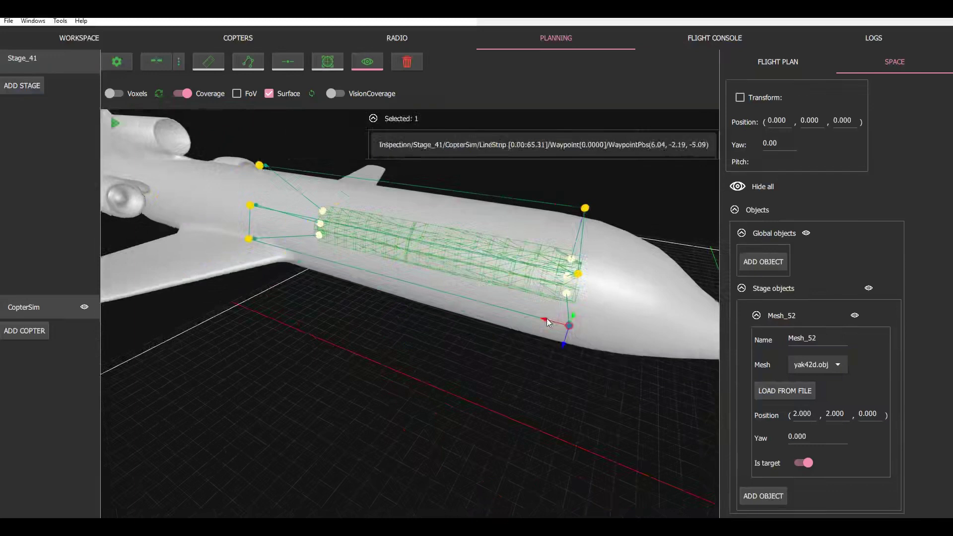
{"action": "left_click_drag", "start_coordinate": [547, 322], "coordinate": [607, 333]}
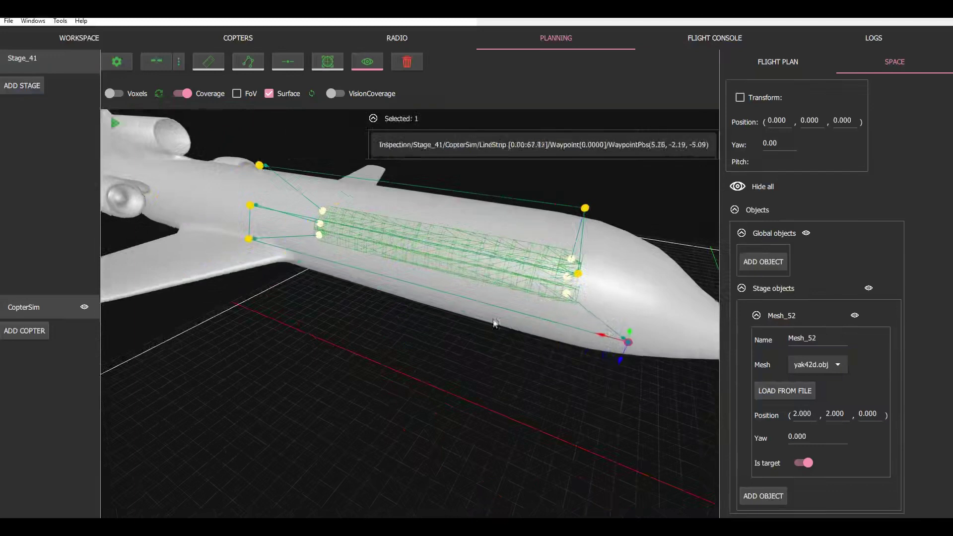
{"action": "left_click", "coordinate": [248, 239]}
{"action": "left_click_drag", "start_coordinate": [228, 232], "coordinate": [194, 225]}
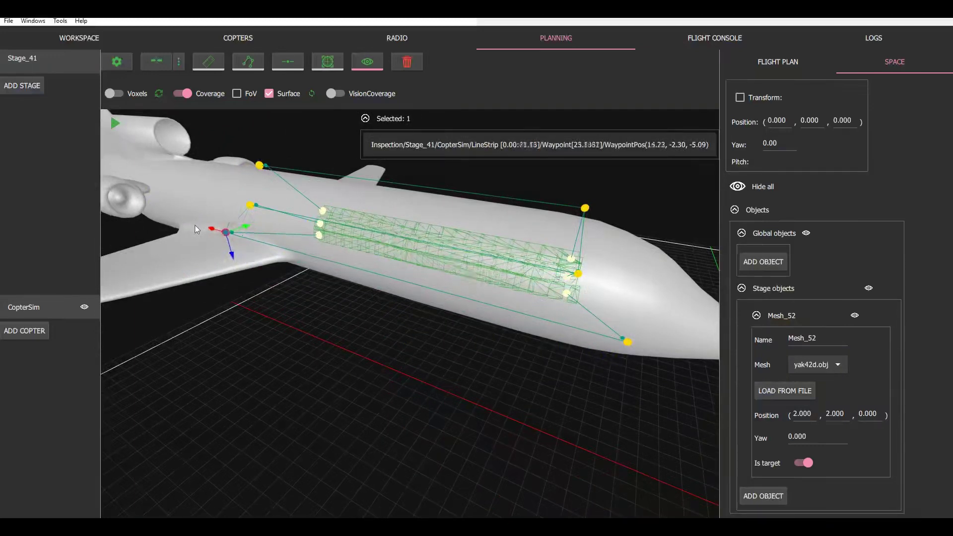
Play the flight simulation, slow its playback speed to 1.00, and stop it.
{"action": "middle_click_drag", "start_coordinate": [194, 225], "coordinate": [112, 99]}
{"action": "left_click", "coordinate": [114, 121]}
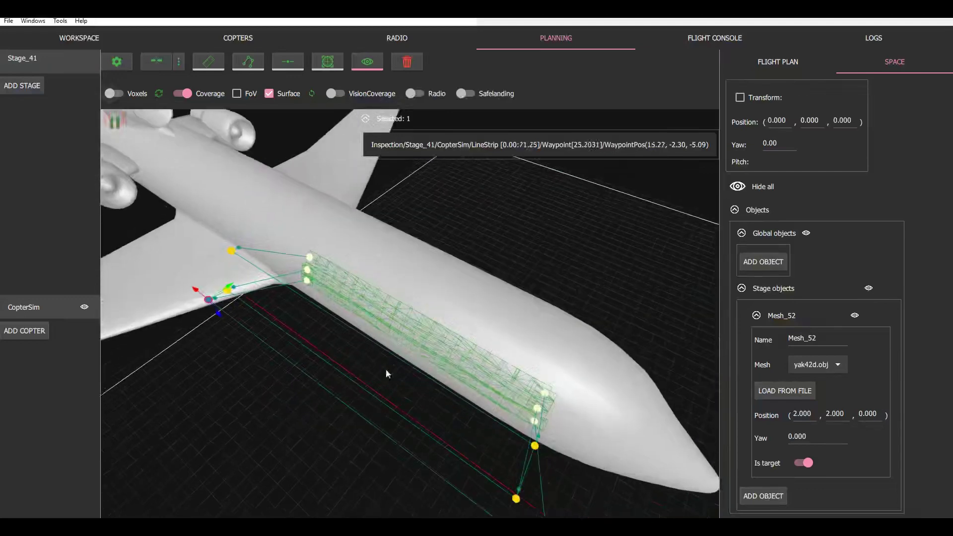
{"action": "middle_click_drag", "start_coordinate": [387, 372], "coordinate": [366, 266]}
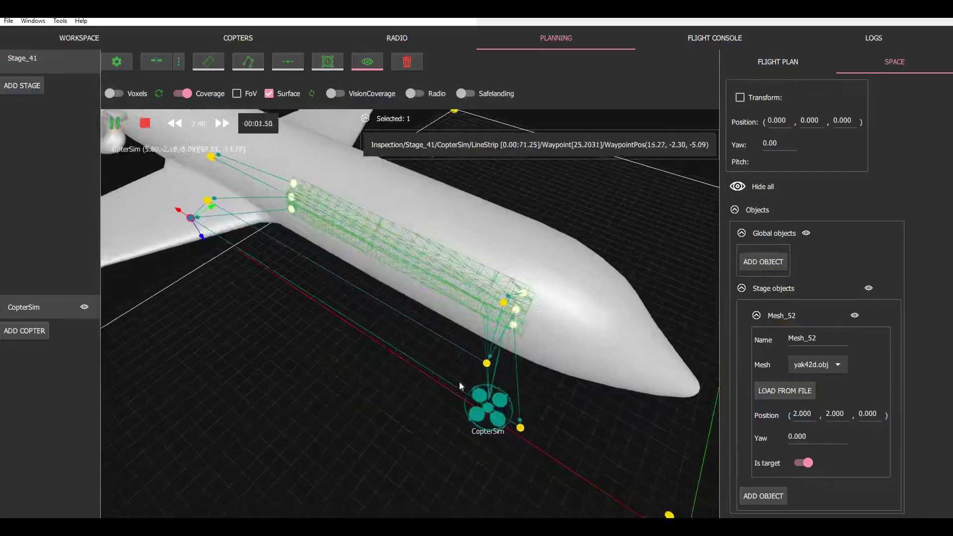
{"action": "left_click", "coordinate": [171, 124]}
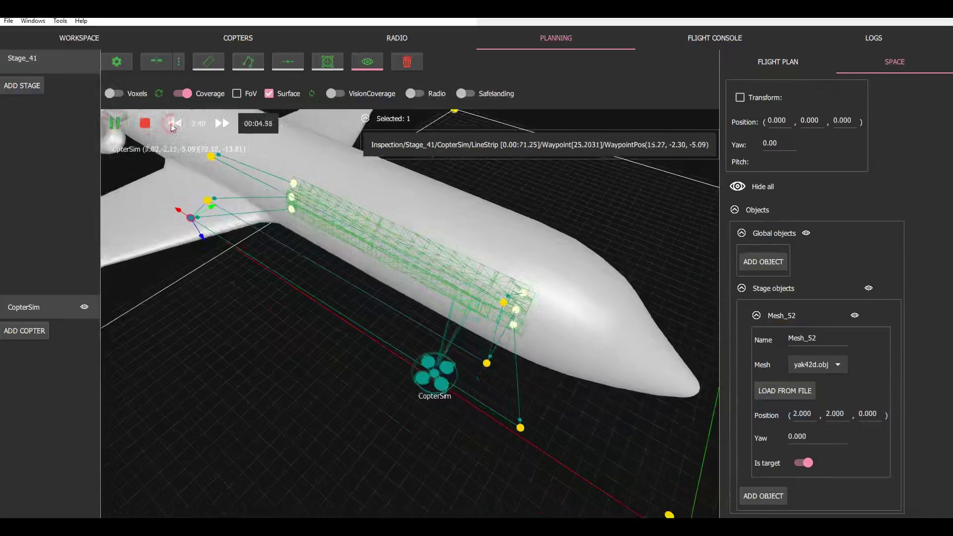
{"action": "left_click", "coordinate": [171, 124]}
{"action": "left_click", "coordinate": [225, 124]}
{"action": "left_click", "coordinate": [146, 123]}
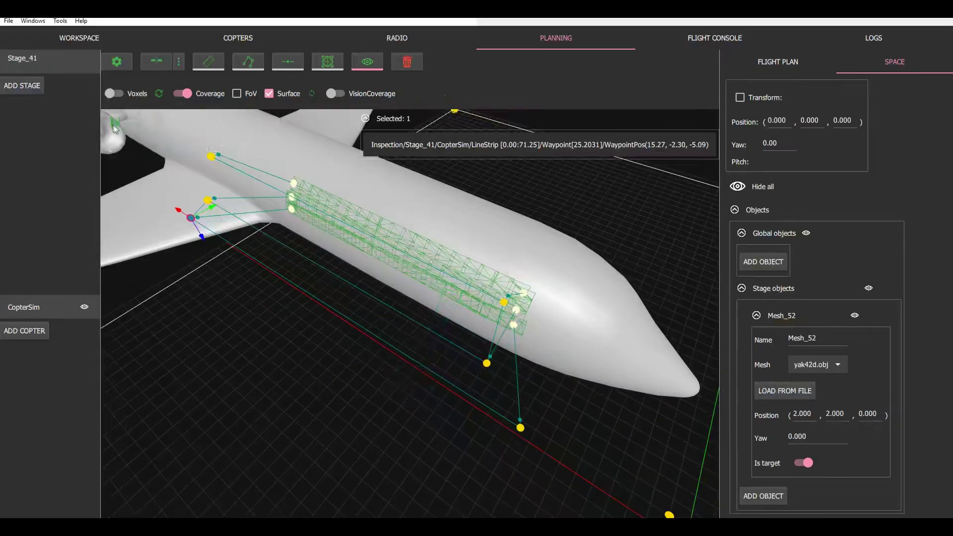
Replay the simulation, pausing it near the start to check the first waypoint and its look-at point before resuming.
{"action": "scroll", "coordinate": [508, 386], "scroll_direction": "up", "scroll_amount": 3}
{"action": "middle_click_drag", "start_coordinate": [567, 406], "coordinate": [525, 365]}
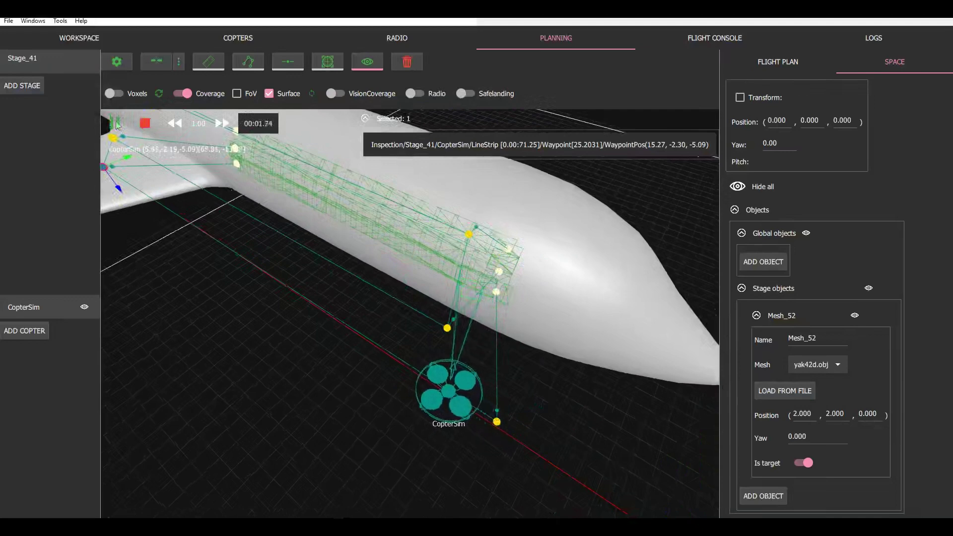
{"action": "left_click", "coordinate": [499, 426]}
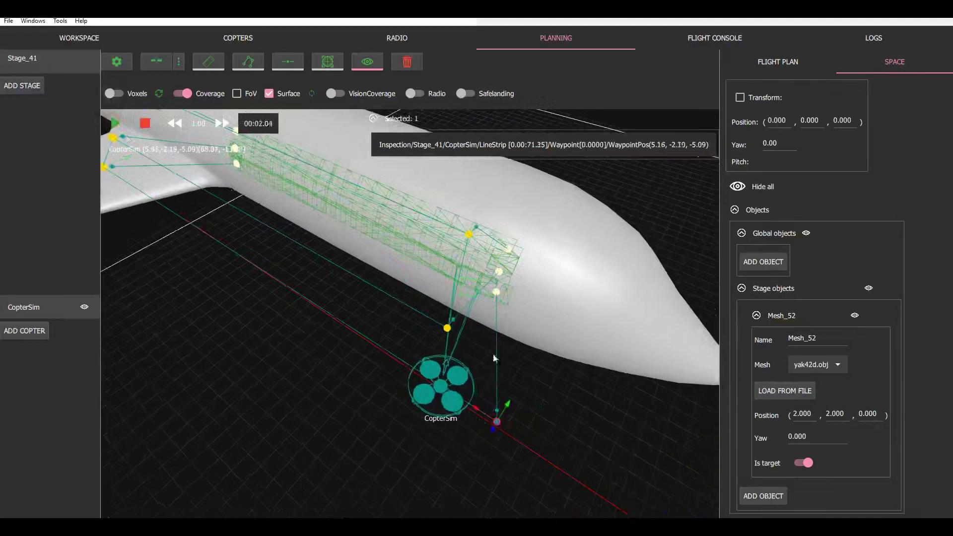
{"action": "left_click", "coordinate": [496, 294]}
{"action": "middle_click_drag", "start_coordinate": [495, 297], "coordinate": [415, 299]}
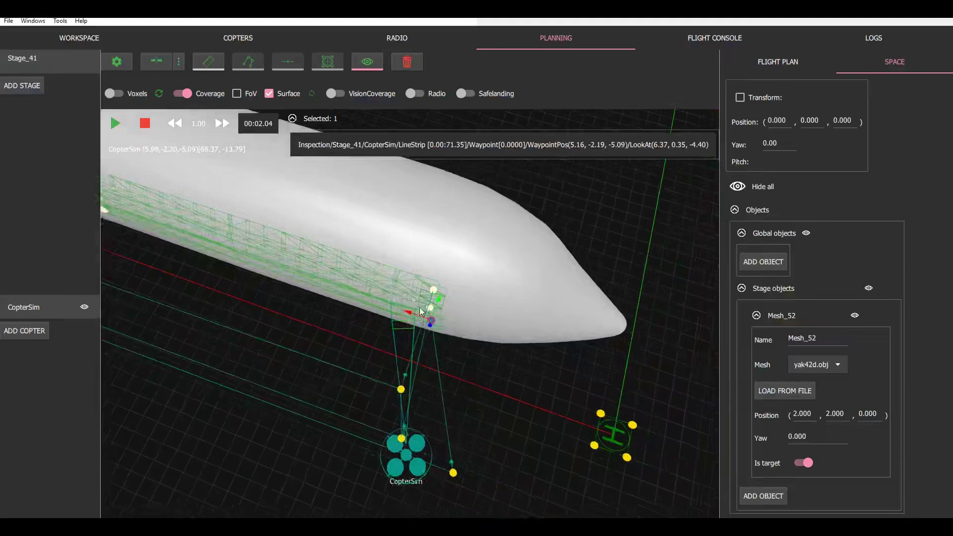
{"action": "left_click", "coordinate": [112, 123]}
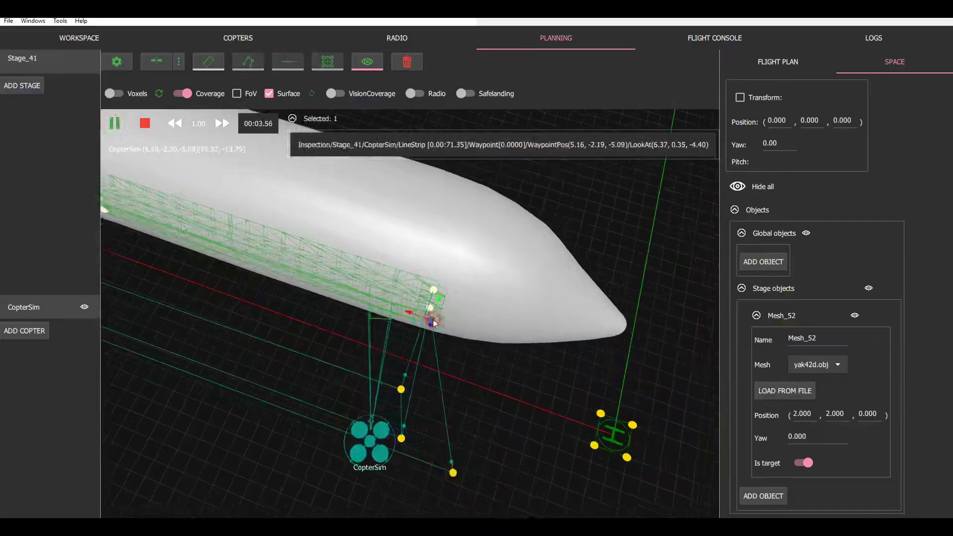
Follow the copter along the lowest row and examine the tail-end waypoint against its look-at point from several angles.
{"action": "middle_click_drag", "start_coordinate": [431, 322], "coordinate": [434, 471]}
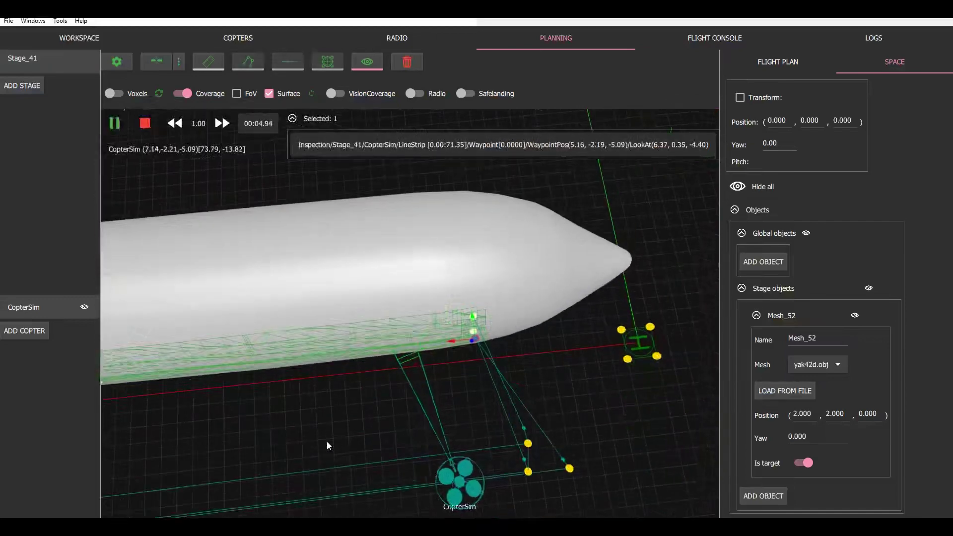
{"action": "middle_click_drag", "start_coordinate": [327, 445], "coordinate": [417, 344]}
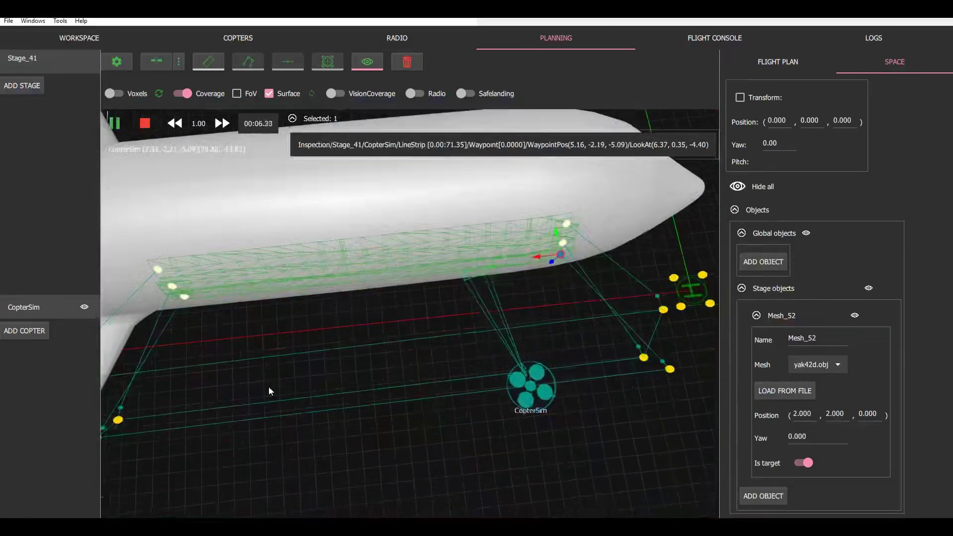
{"action": "left_click_drag", "start_coordinate": [270, 392], "coordinate": [299, 405]}
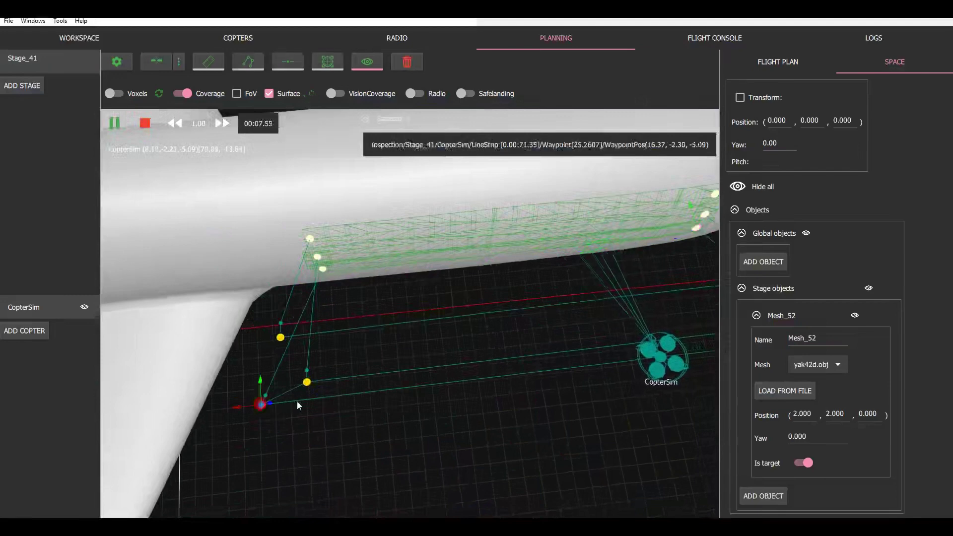
{"action": "middle_click_drag", "start_coordinate": [298, 406], "coordinate": [304, 338]}
{"action": "middle_click_drag", "start_coordinate": [323, 274], "coordinate": [325, 266]}
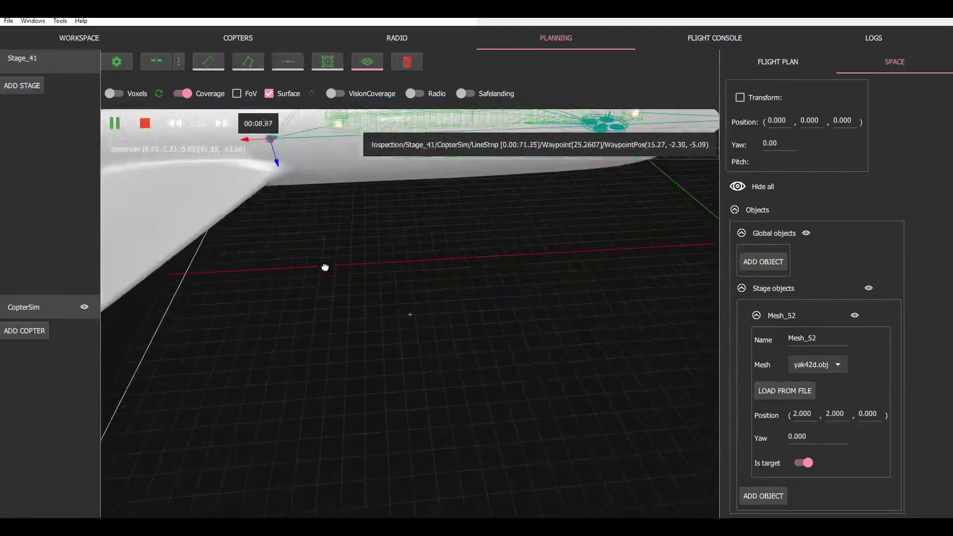
{"action": "left_click_drag", "start_coordinate": [327, 131], "coordinate": [347, 268]}
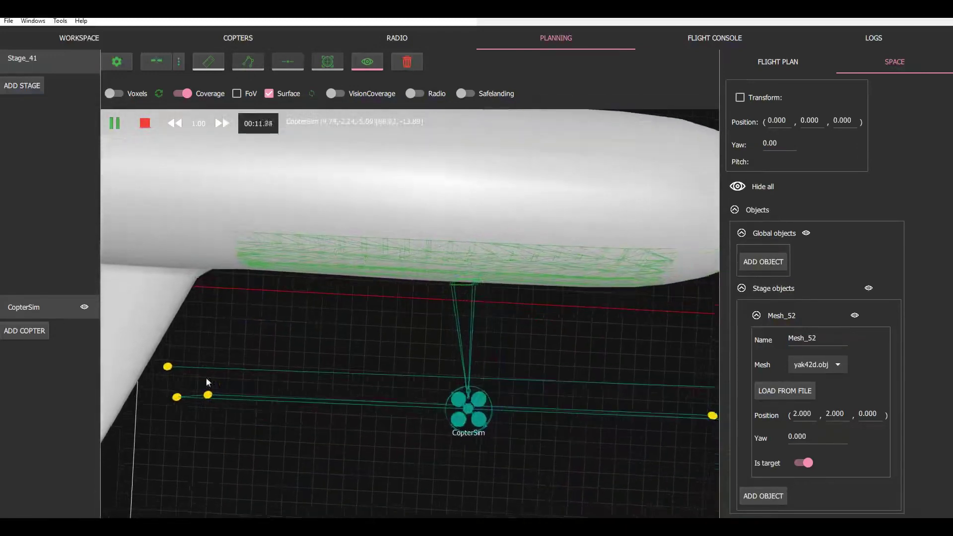
{"action": "left_click", "coordinate": [177, 397]}
{"action": "left_click", "coordinate": [257, 266], "text": "ctrl"}
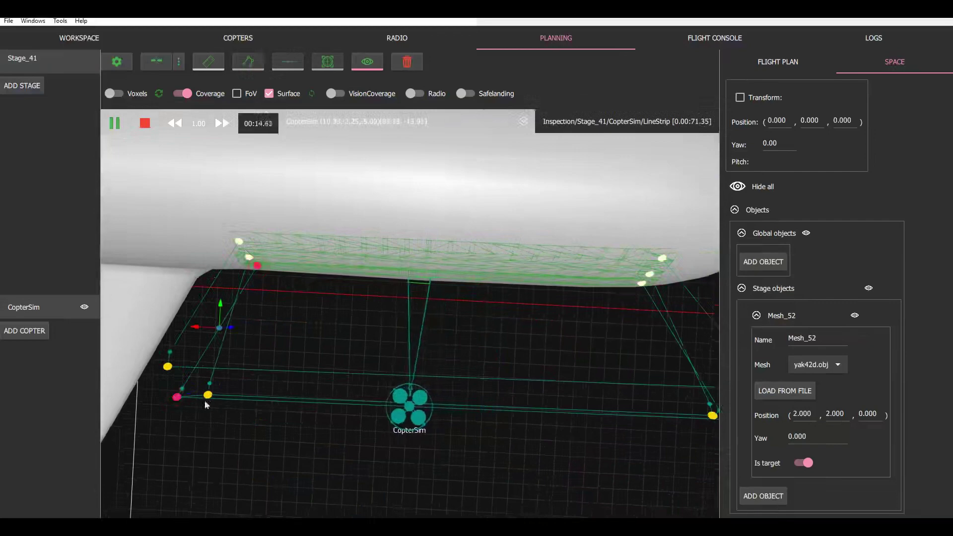
{"action": "left_click_drag", "start_coordinate": [207, 404], "coordinate": [367, 340]}
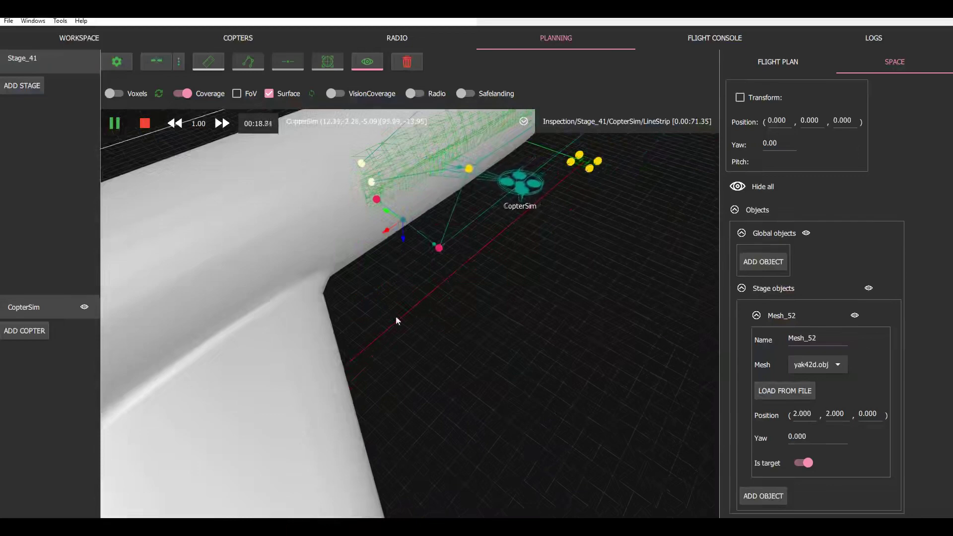
{"action": "left_click_drag", "start_coordinate": [396, 321], "coordinate": [391, 321]}
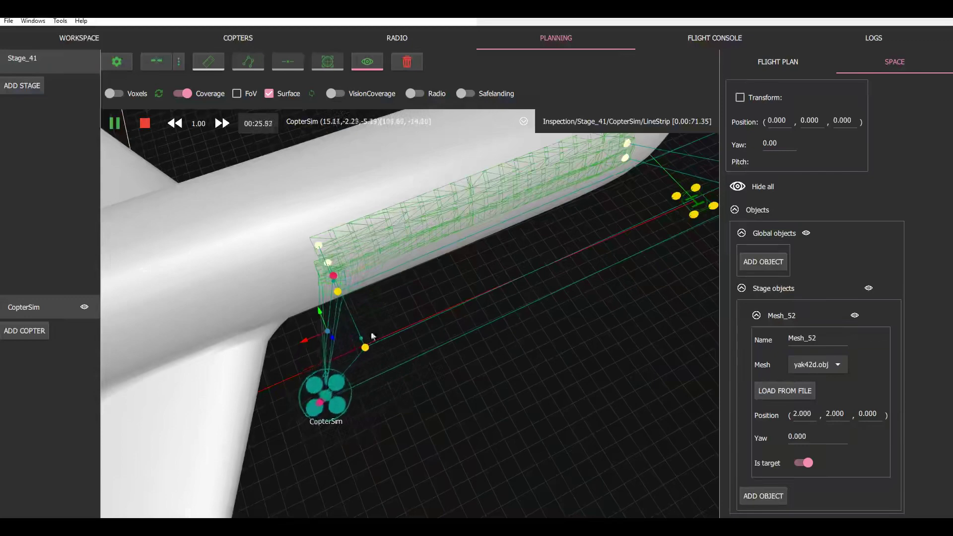
Examine the copter's turn at the tail end and its camera view on the second row, then stop the simulation.
{"action": "scroll", "coordinate": [372, 336], "scroll_direction": "down", "scroll_amount": 1}
{"action": "scroll", "coordinate": [293, 308], "scroll_direction": "up", "scroll_amount": 5}
{"action": "middle_click_drag", "start_coordinate": [293, 308], "coordinate": [357, 296]}
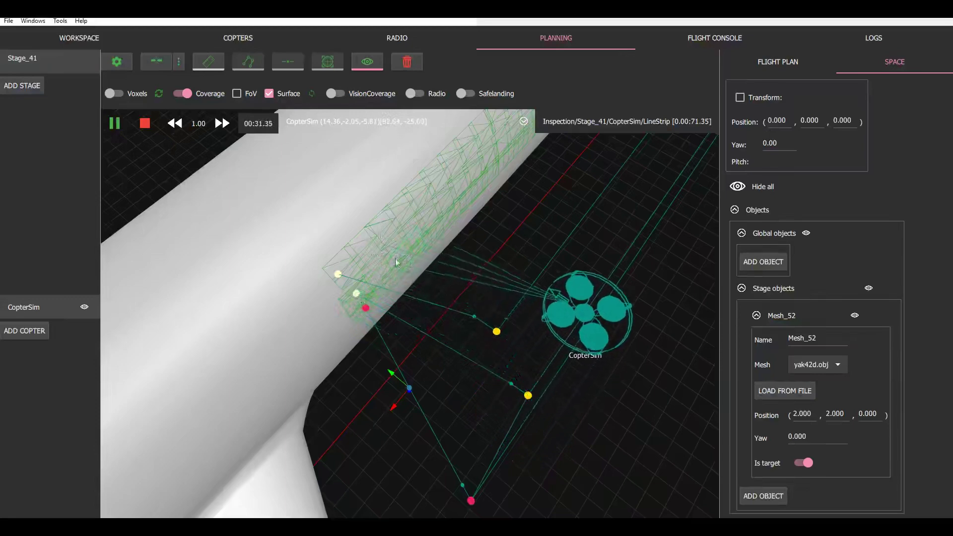
{"action": "scroll", "coordinate": [401, 263], "scroll_direction": "down", "scroll_amount": 4}
{"action": "middle_click_drag", "start_coordinate": [474, 298], "coordinate": [365, 308]}
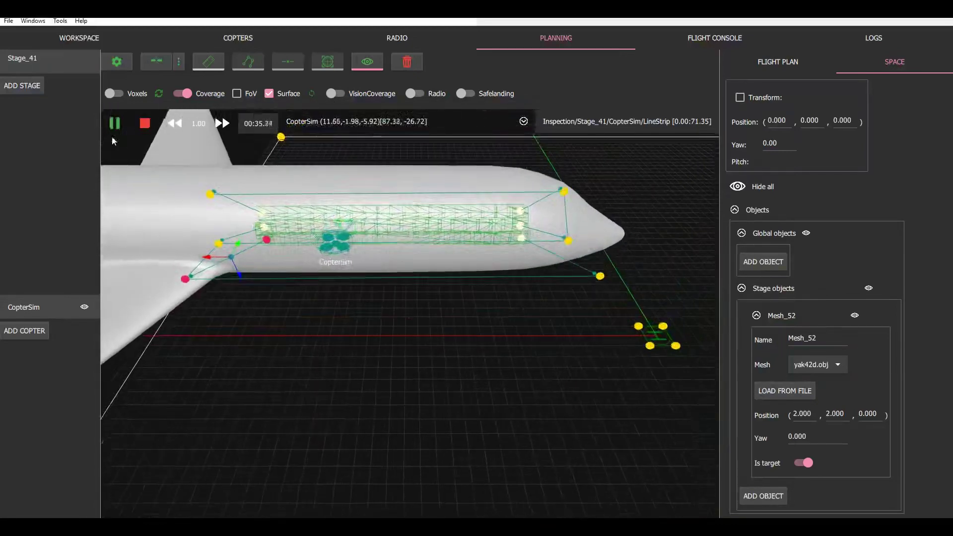
{"action": "left_click", "coordinate": [144, 124]}
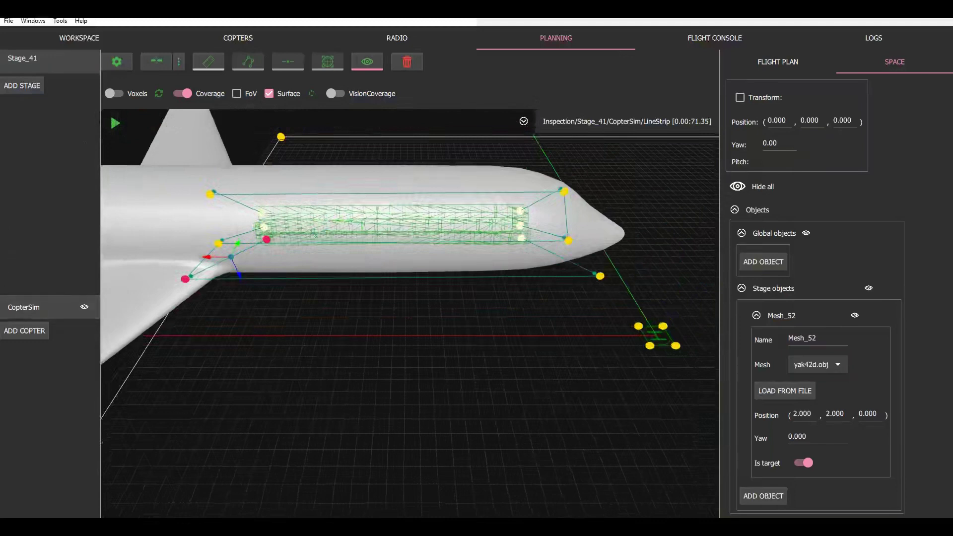
Set the yaw of the first waypoint in the LineStrip flight plan to 90.
{"action": "middle_click_drag", "start_coordinate": [593, 326], "coordinate": [590, 322]}
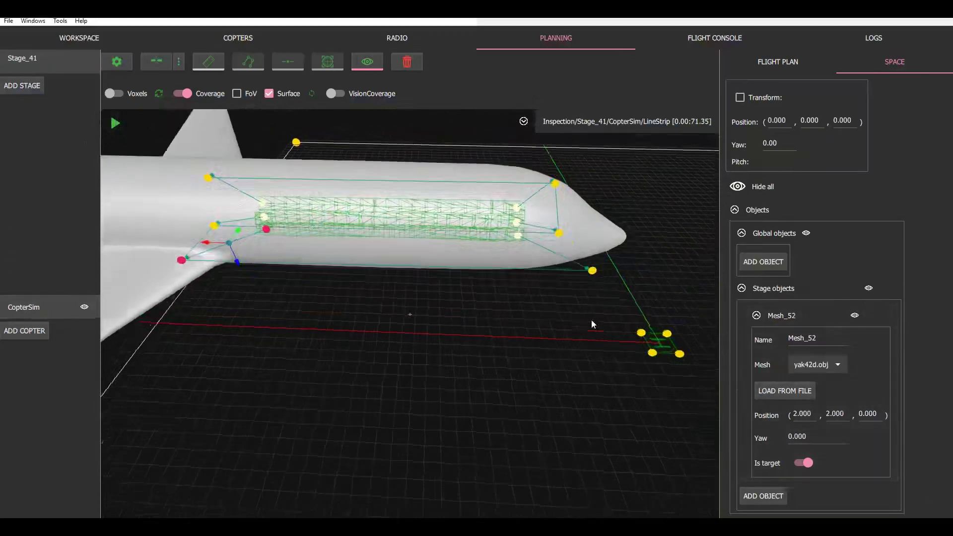
{"action": "left_click", "coordinate": [517, 238]}
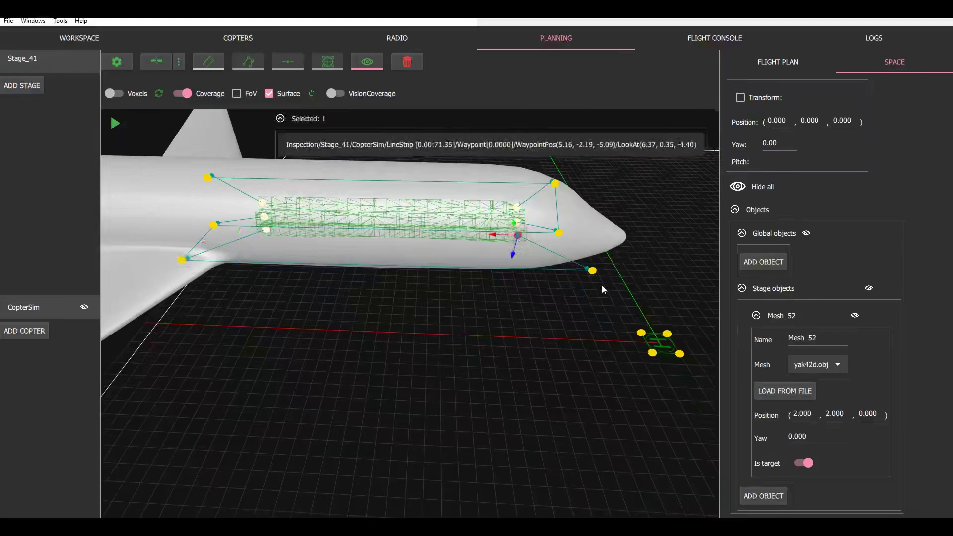
{"action": "left_click", "coordinate": [761, 346]}
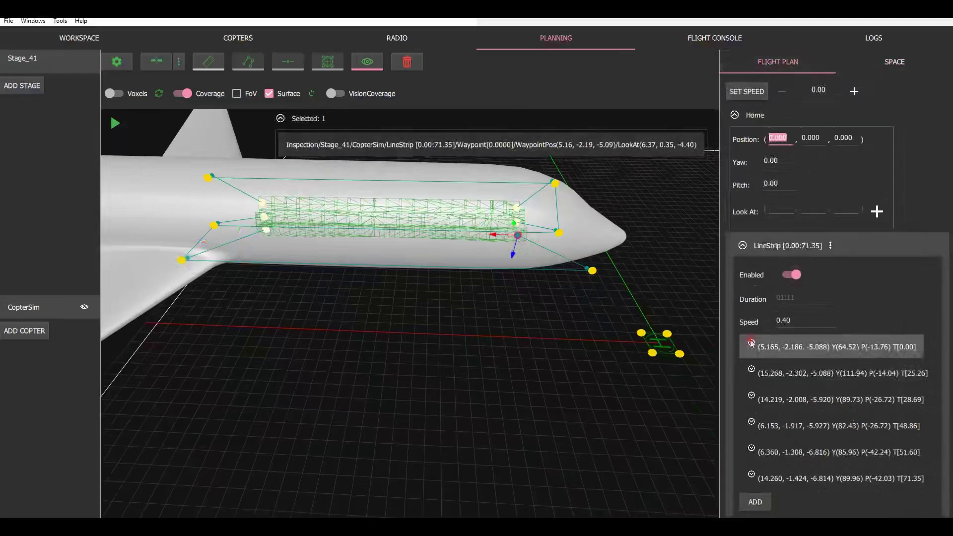
{"action": "left_click", "coordinate": [816, 372]}
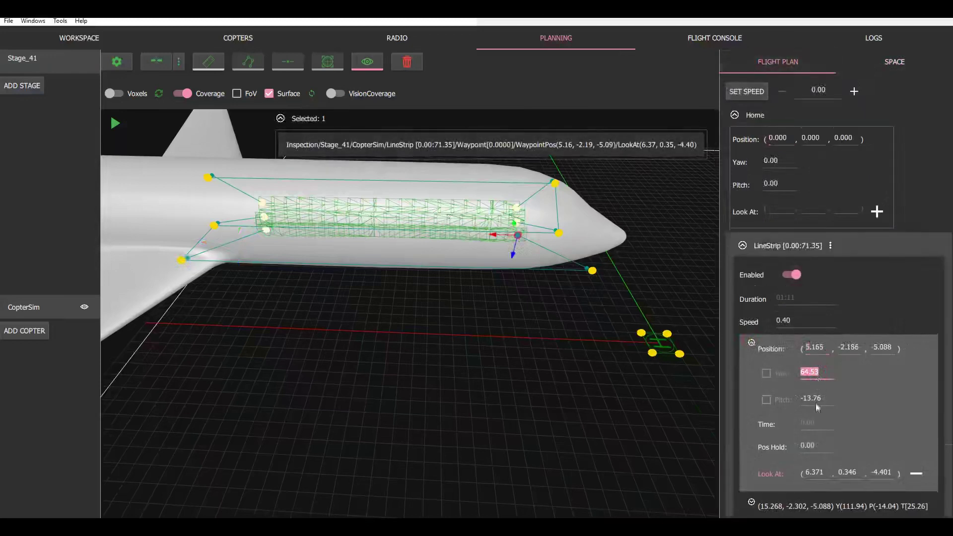
{"action": "left_click", "coordinate": [815, 404]}
{"action": "left_click", "coordinate": [816, 373]}
{"action": "type", "text": "90"}
{"action": "key", "text": "Return"}
Turn off the coverage display so the fuselage shows only the route and its look-at points.
{"action": "middle_click_drag", "start_coordinate": [702, 406], "coordinate": [554, 275]}
{"action": "left_click_drag", "start_coordinate": [554, 279], "coordinate": [545, 245]}
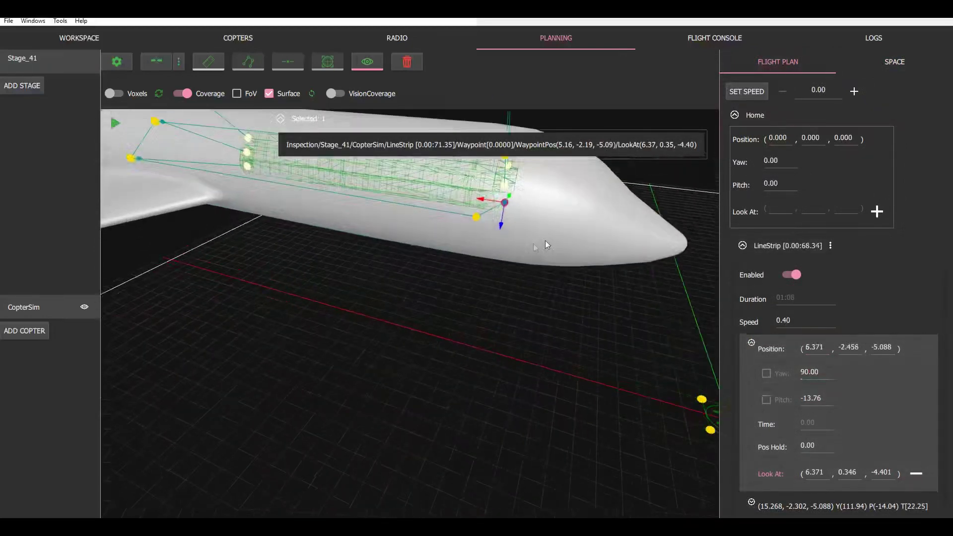
{"action": "left_click", "coordinate": [187, 93]}
{"action": "left_click_drag", "start_coordinate": [499, 170], "coordinate": [351, 271]}
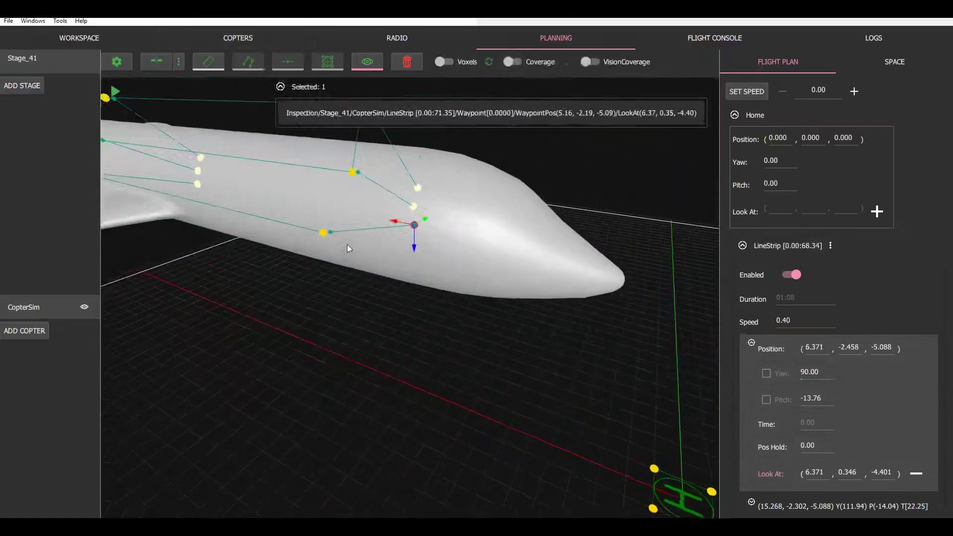
Try yaw values of 60 and 120 for the first waypoint of the LineStrip.
{"action": "left_click", "coordinate": [323, 232]}
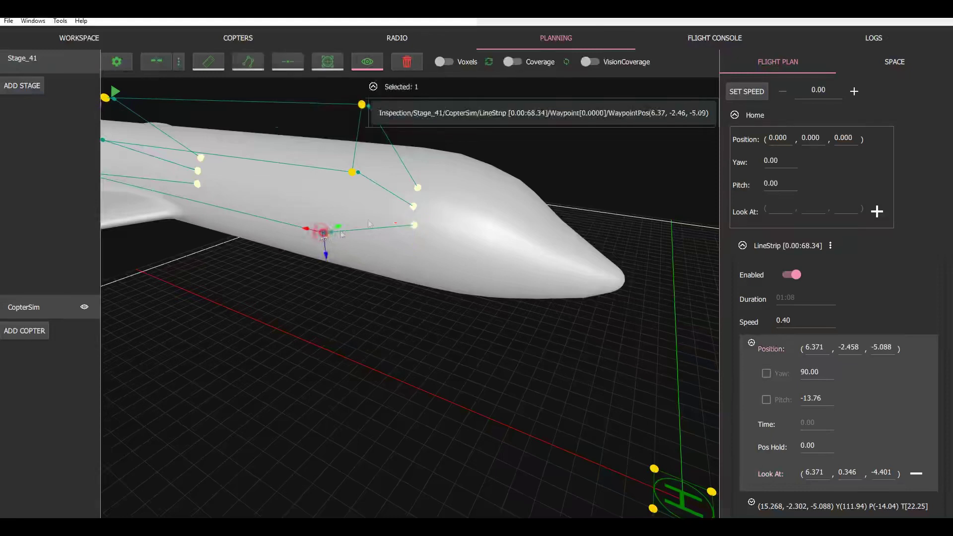
{"action": "left_click", "coordinate": [415, 226]}
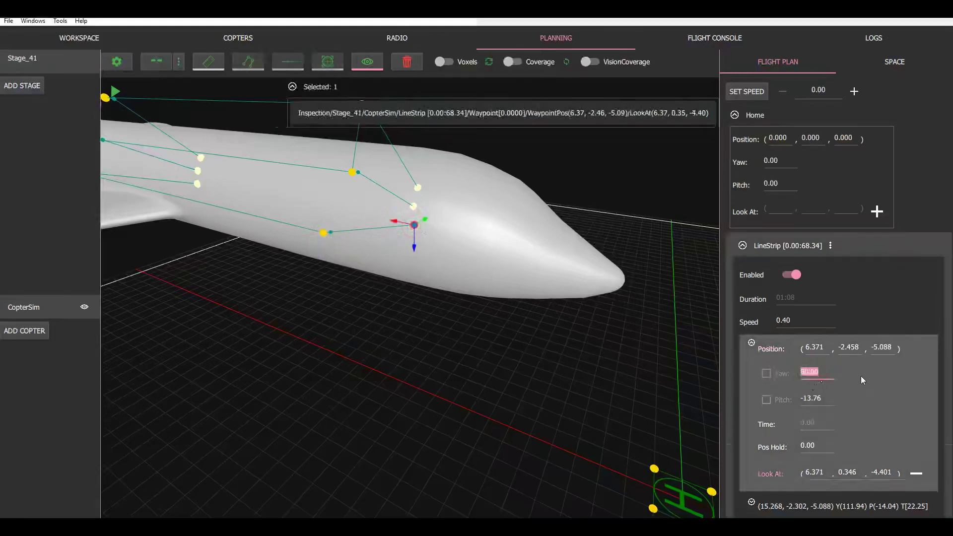
{"action": "type", "text": "60"}
{"action": "key", "text": "Tab"}
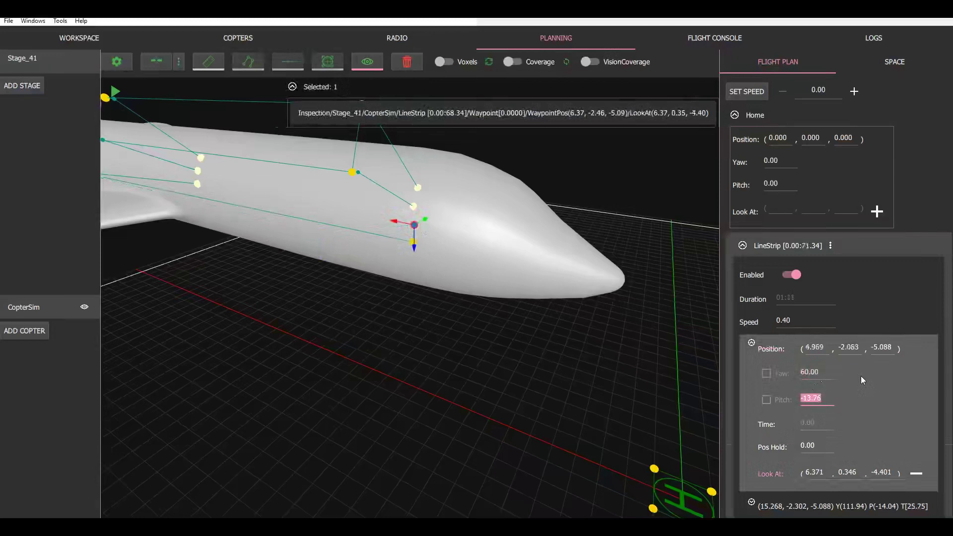
{"action": "double_click", "coordinate": [819, 372]}
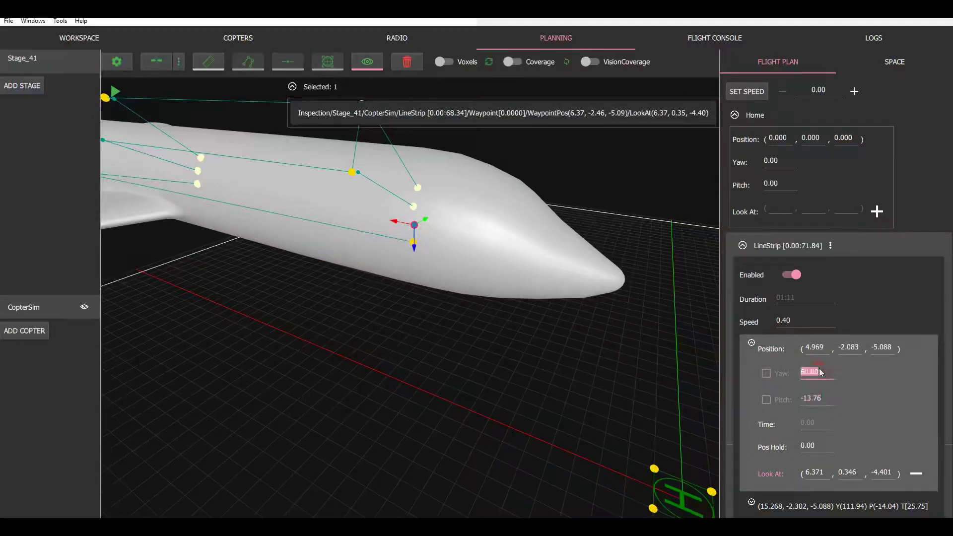
{"action": "type", "text": "120.0"}
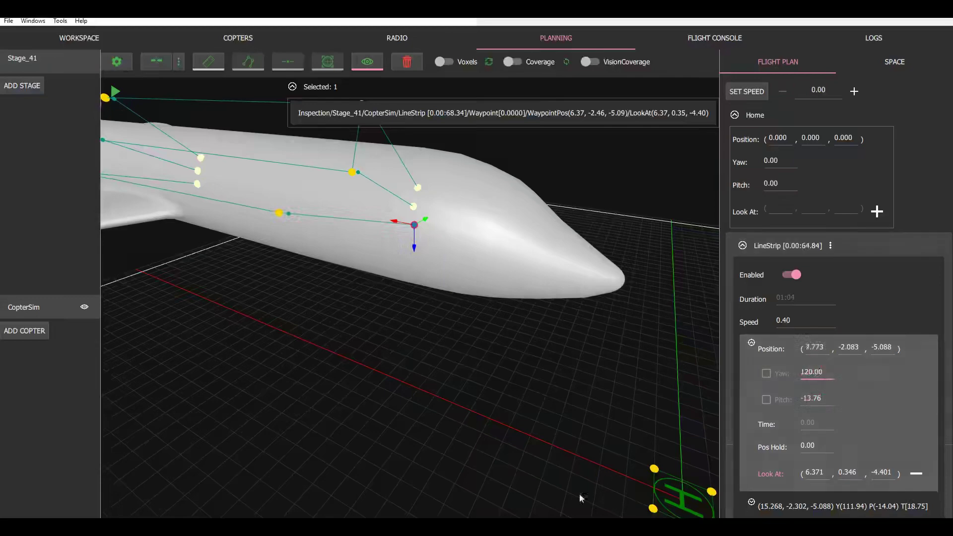
Restore the first waypoint's yaw to 90 with its look-at point selected.
{"action": "middle_click_drag", "start_coordinate": [462, 302], "coordinate": [431, 331]}
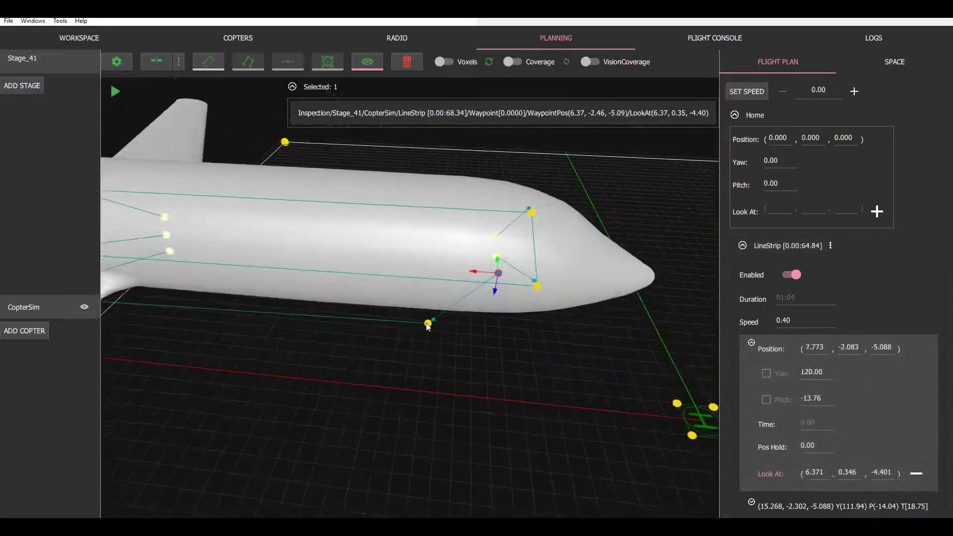
{"action": "left_click", "coordinate": [428, 324]}
{"action": "left_click", "coordinate": [498, 273]}
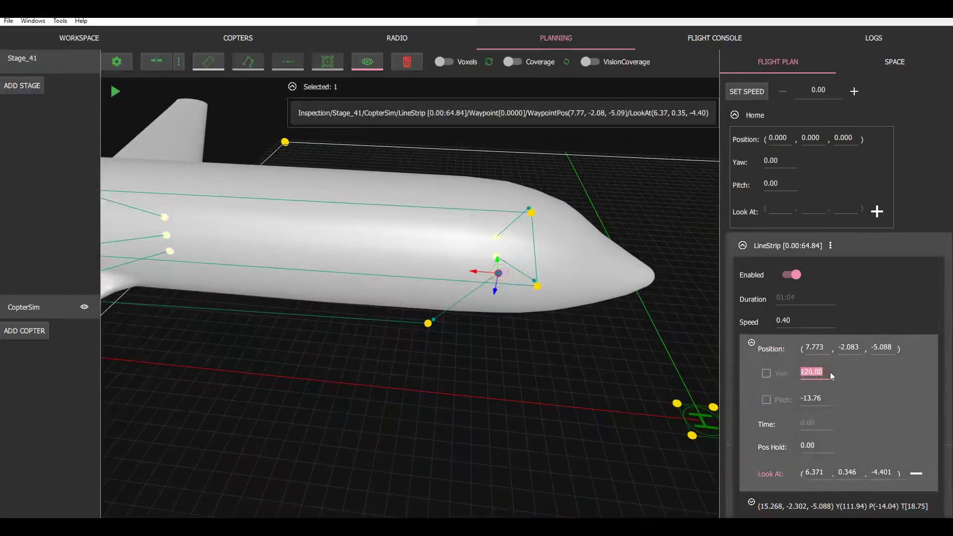
{"action": "type", "text": "90"}
{"action": "key", "text": "Return"}
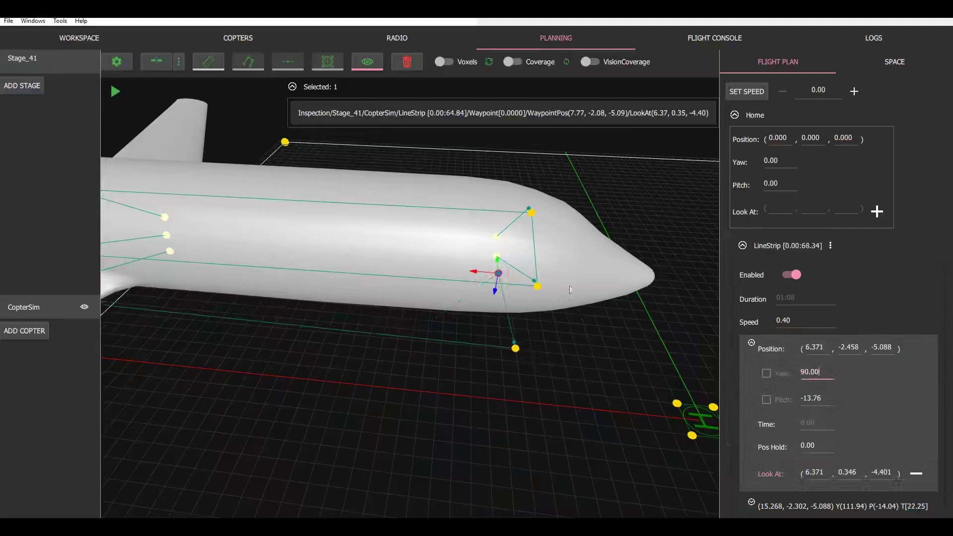
Move the first waypoint tailward and closer to the fuselage, to about (7.049, -2.206, -5.088).
{"action": "left_click", "coordinate": [516, 349]}
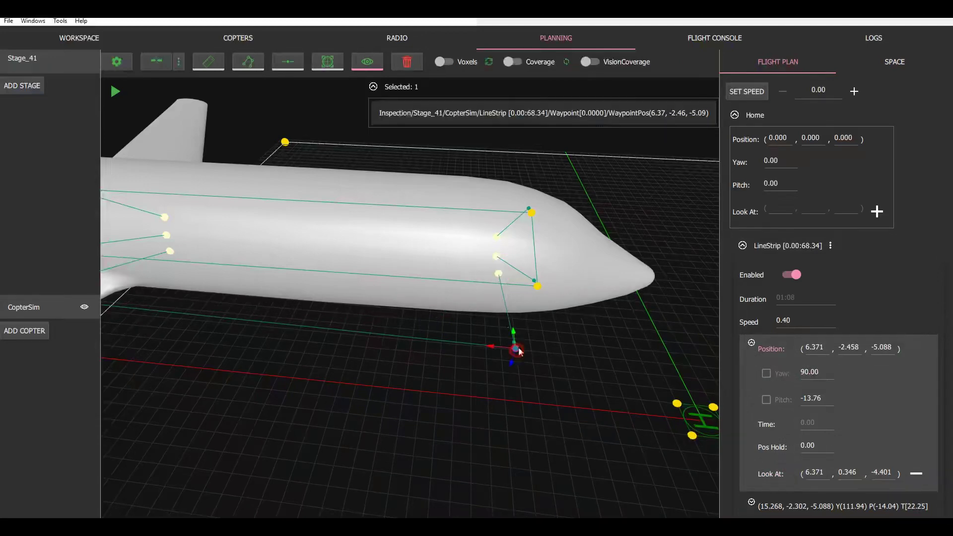
{"action": "left_click_drag", "start_coordinate": [495, 347], "coordinate": [459, 329]}
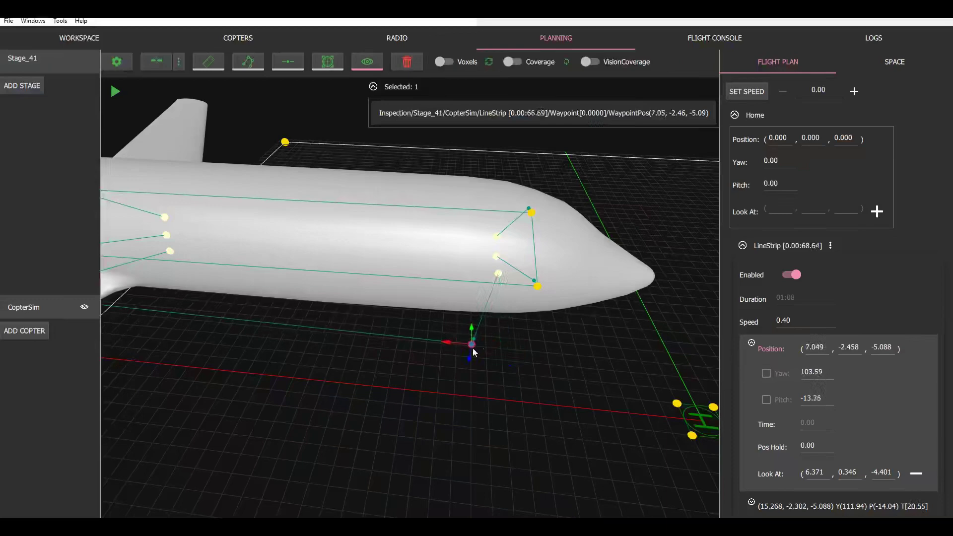
{"action": "middle_click_drag", "start_coordinate": [526, 355], "coordinate": [447, 331]}
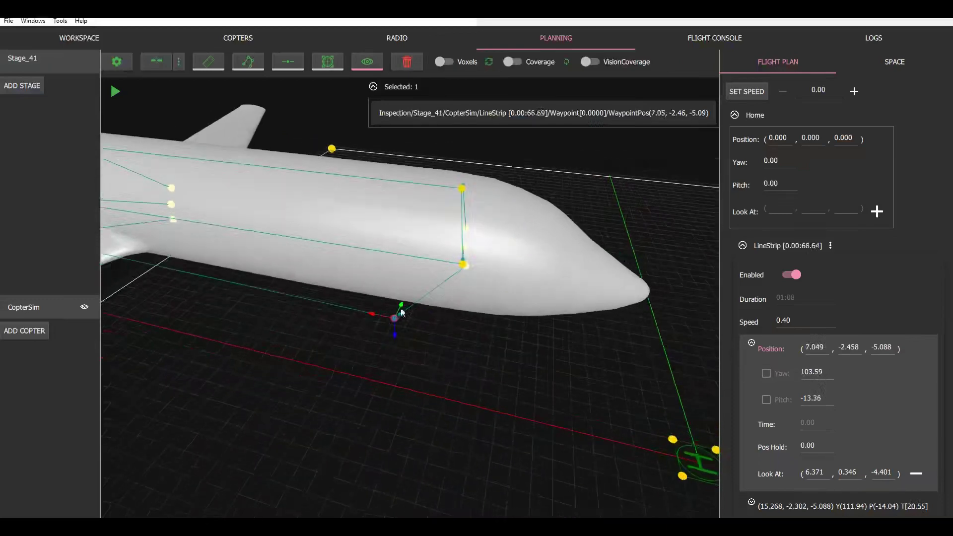
{"action": "left_click_drag", "start_coordinate": [402, 312], "coordinate": [414, 292]}
{"action": "middle_click_drag", "start_coordinate": [414, 292], "coordinate": [464, 280]}
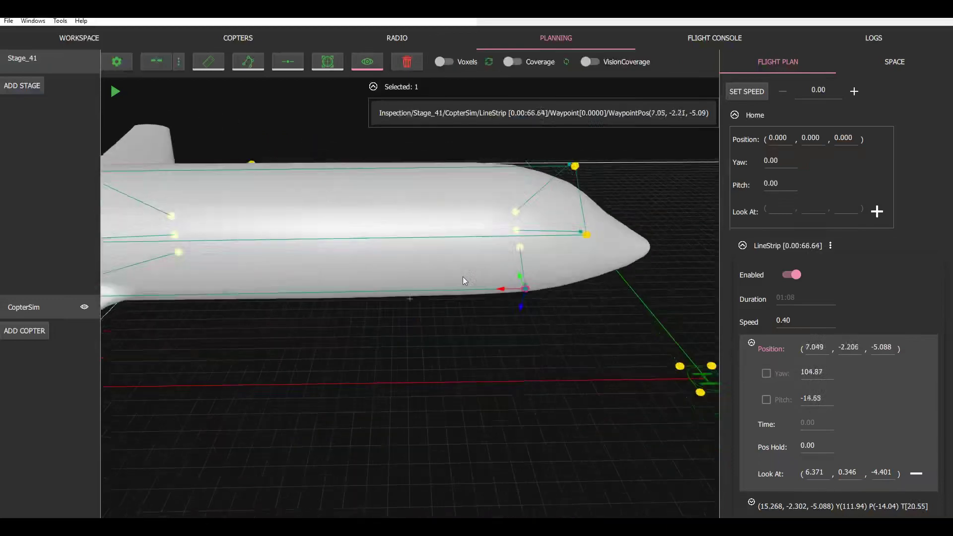
Shift the first waypoint's look-at point along the fuselage and settle it at about (6.349, 0.347, -4.401).
{"action": "left_click", "coordinate": [521, 247]}
{"action": "left_click_drag", "start_coordinate": [501, 252], "coordinate": [441, 289]}
{"action": "mouse_move", "coordinate": [440, 289]}
{"action": "middle_mouse_down"}
{"action": "mouse_move", "coordinate": [464, 297]}
{"action": "mouse_move", "coordinate": [442, 278]}
{"action": "middle_mouse_up"}
{"action": "left_click_drag", "start_coordinate": [425, 245], "coordinate": [484, 272]}
{"action": "middle_click_drag", "start_coordinate": [483, 272], "coordinate": [393, 355]}
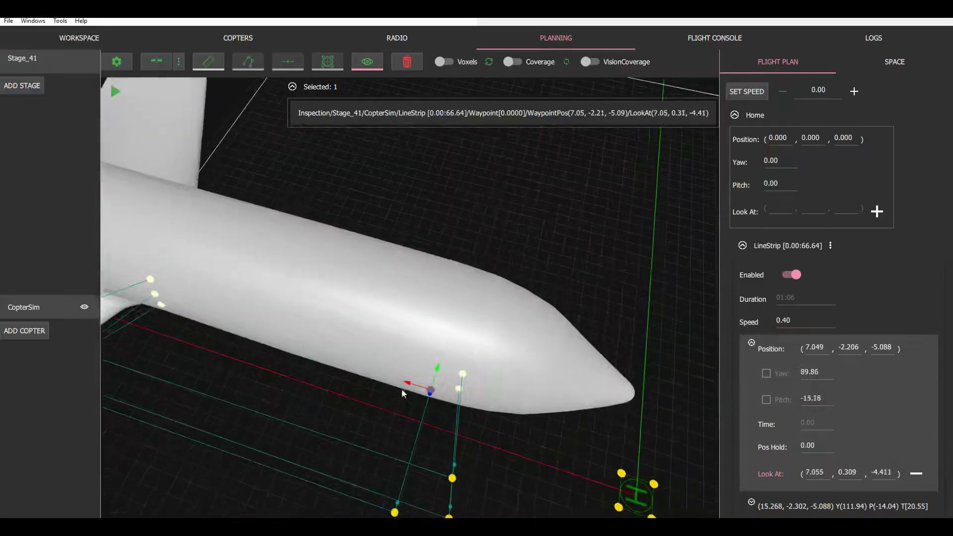
{"action": "left_click_drag", "start_coordinate": [406, 387], "coordinate": [434, 400]}
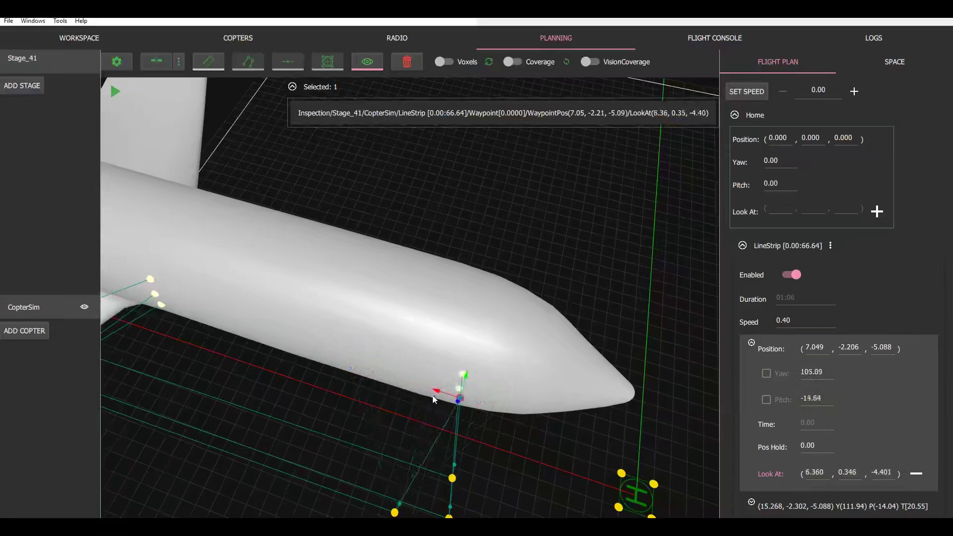
{"action": "middle_click_drag", "start_coordinate": [448, 399], "coordinate": [441, 358]}
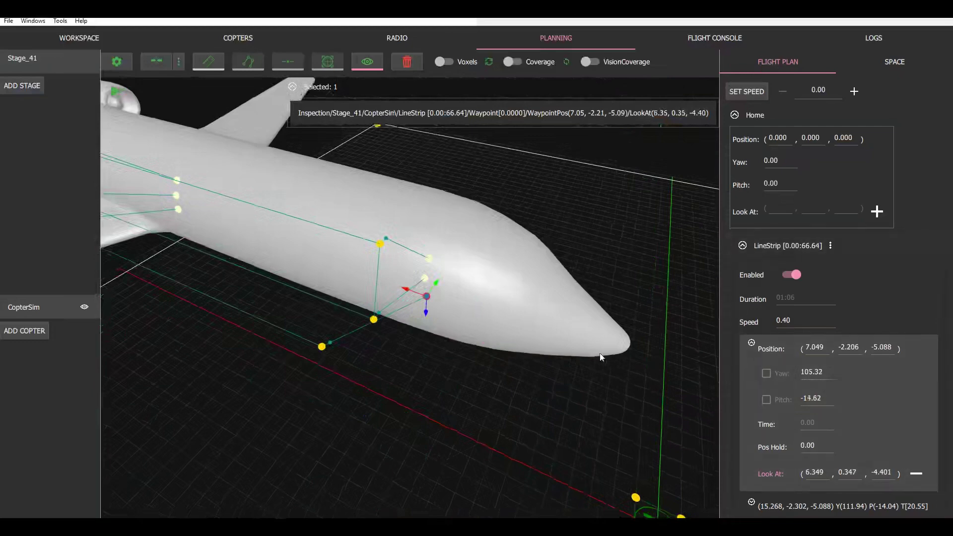
Turn on the surface coverage display for the inspection route.
{"action": "left_click", "coordinate": [508, 61]}
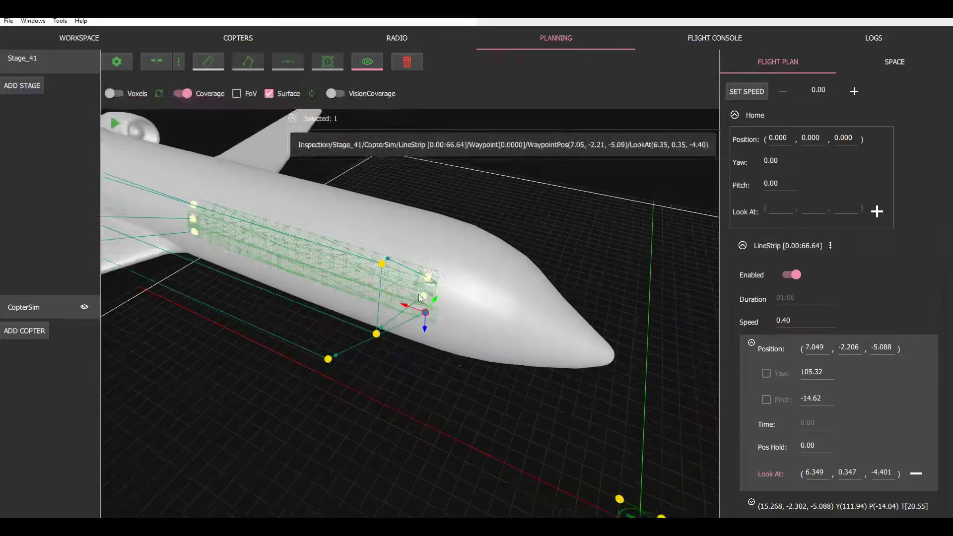
{"action": "left_click_drag", "start_coordinate": [398, 312], "coordinate": [394, 302]}
{"action": "scroll", "coordinate": [383, 299], "scroll_direction": "up", "scroll_amount": 2}
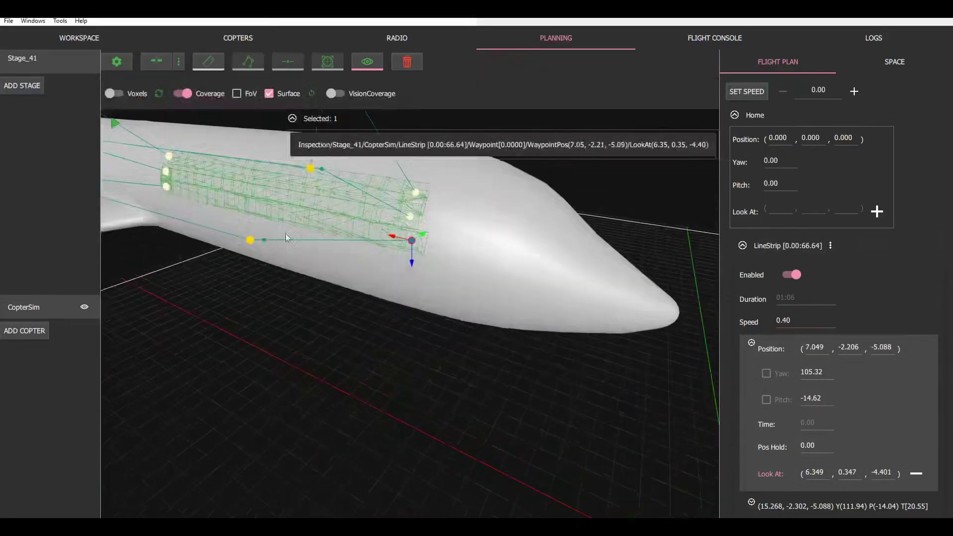
Move the first waypoint along the fuselage toward the nose, to about (6.420, -2.206, -5.088).
{"action": "left_click", "coordinate": [246, 243]}
{"action": "left_click_drag", "start_coordinate": [248, 244], "coordinate": [291, 256]}
{"action": "left_click_drag", "start_coordinate": [297, 253], "coordinate": [305, 241]}
{"action": "left_click_drag", "start_coordinate": [366, 217], "coordinate": [367, 218]}
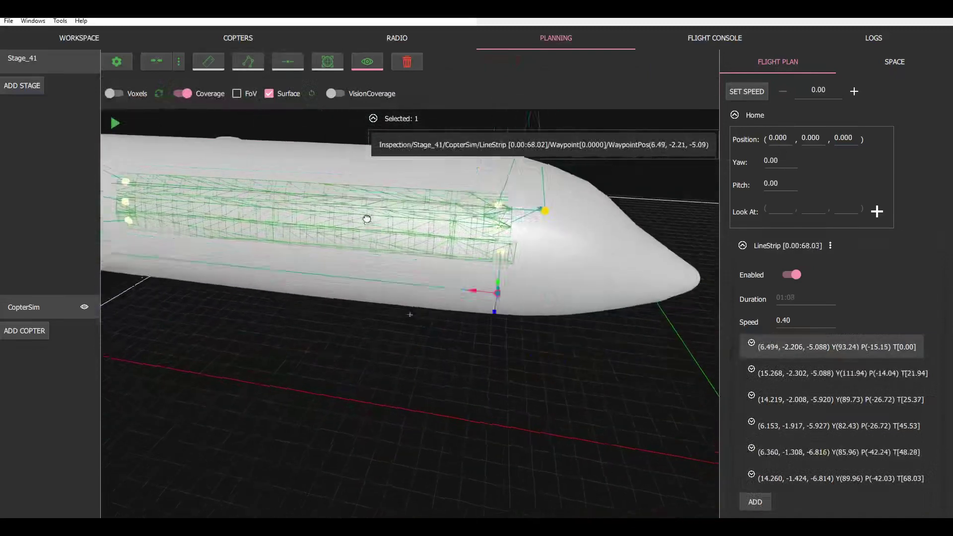
{"action": "middle_click_drag", "start_coordinate": [366, 219], "coordinate": [459, 296]}
{"action": "left_click_drag", "start_coordinate": [502, 319], "coordinate": [496, 320]}
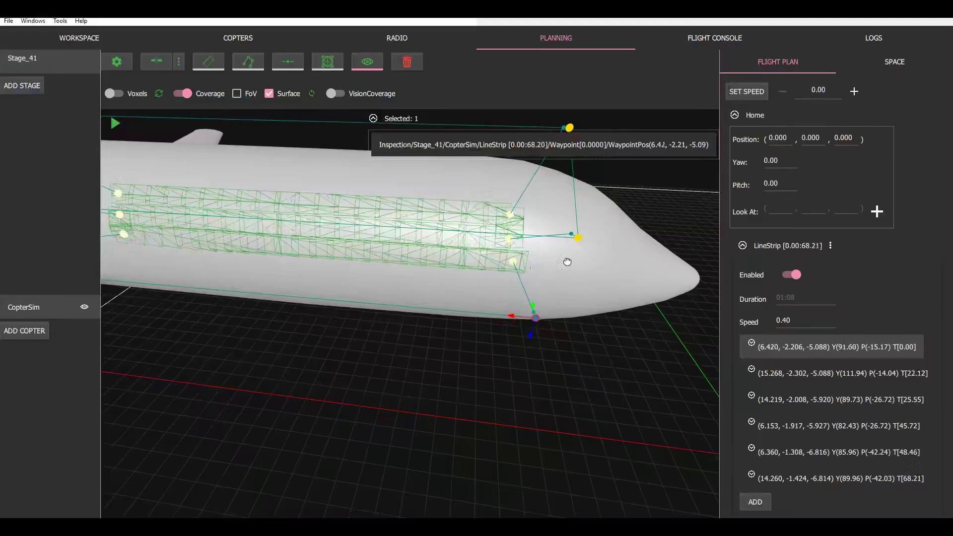
{"action": "middle_click_drag", "start_coordinate": [567, 260], "coordinate": [565, 262]}
Shift the nose-end waypoint of the second row tailward to about (6.314, -1.917, -5.927).
{"action": "left_click", "coordinate": [523, 257]}
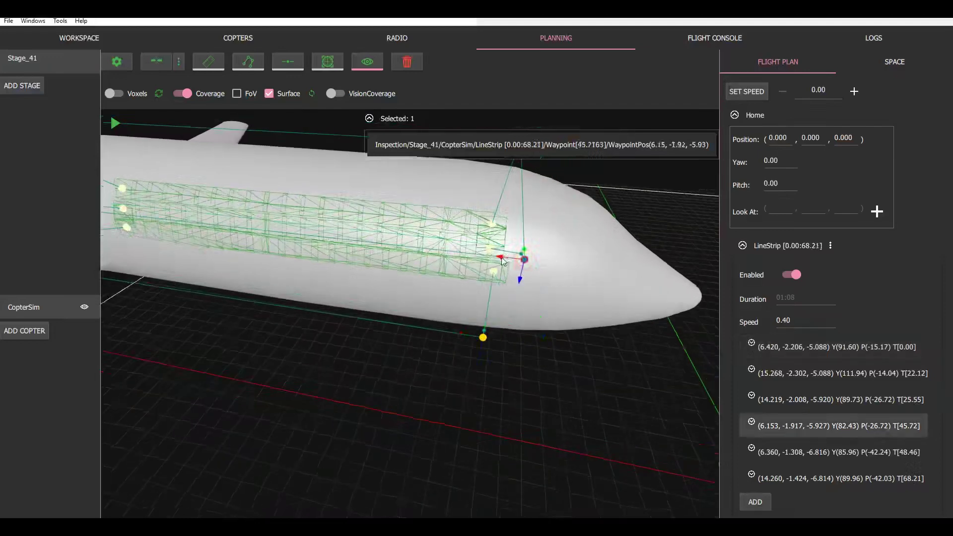
{"action": "left_click_drag", "start_coordinate": [502, 257], "coordinate": [480, 255]}
{"action": "scroll", "coordinate": [506, 265], "scroll_direction": "down", "scroll_amount": 3}
{"action": "scroll", "coordinate": [477, 239], "scroll_direction": "up", "scroll_amount": 3}
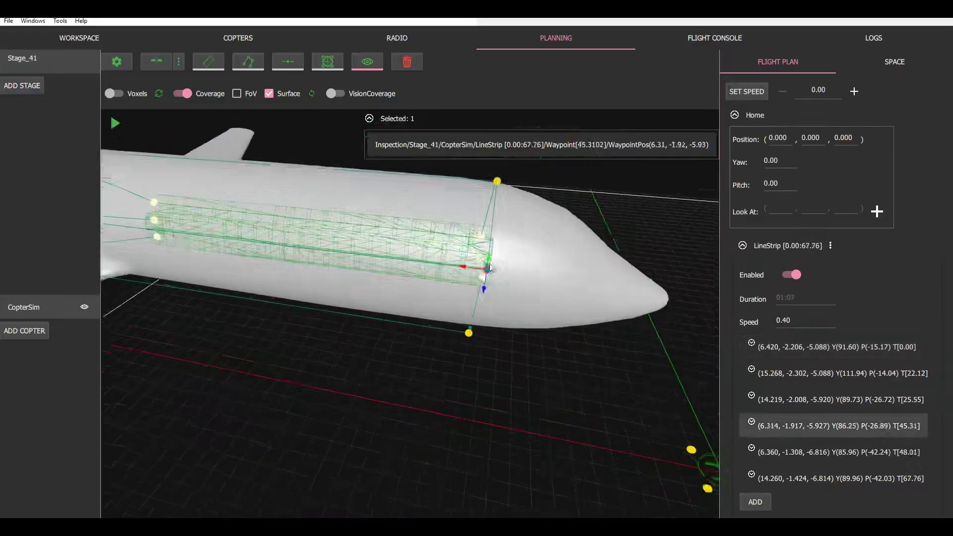
{"action": "middle_click_drag", "start_coordinate": [471, 293], "coordinate": [401, 262]}
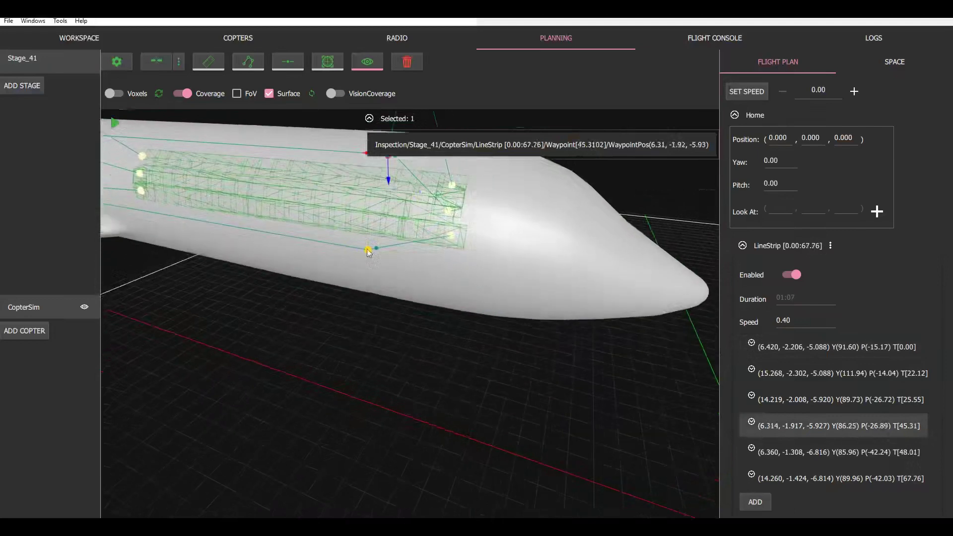
Select the second row's two waypoints with their look-at points and lower them together to a height coordinate of about -5.72.
{"action": "middle_click_drag", "start_coordinate": [441, 230], "coordinate": [211, 224]}
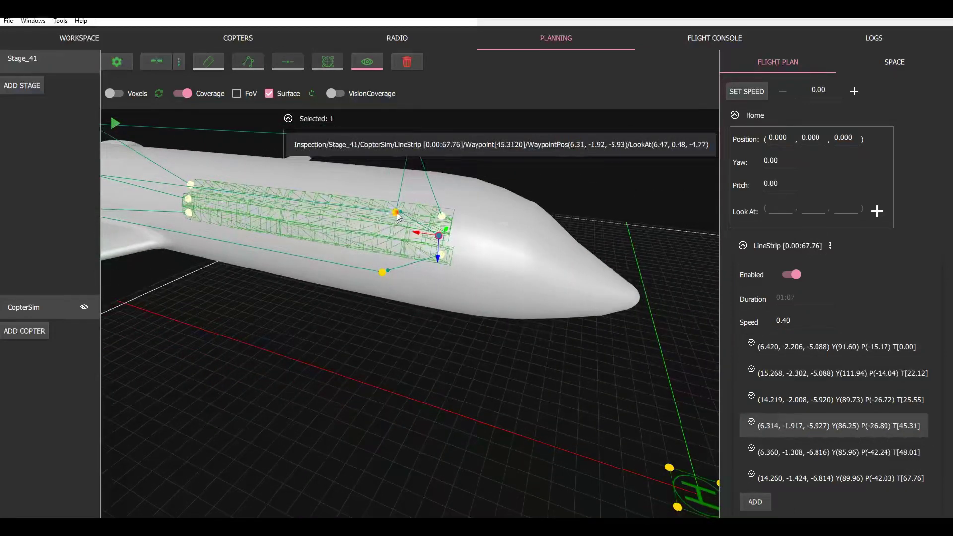
{"action": "left_click", "coordinate": [186, 200]}
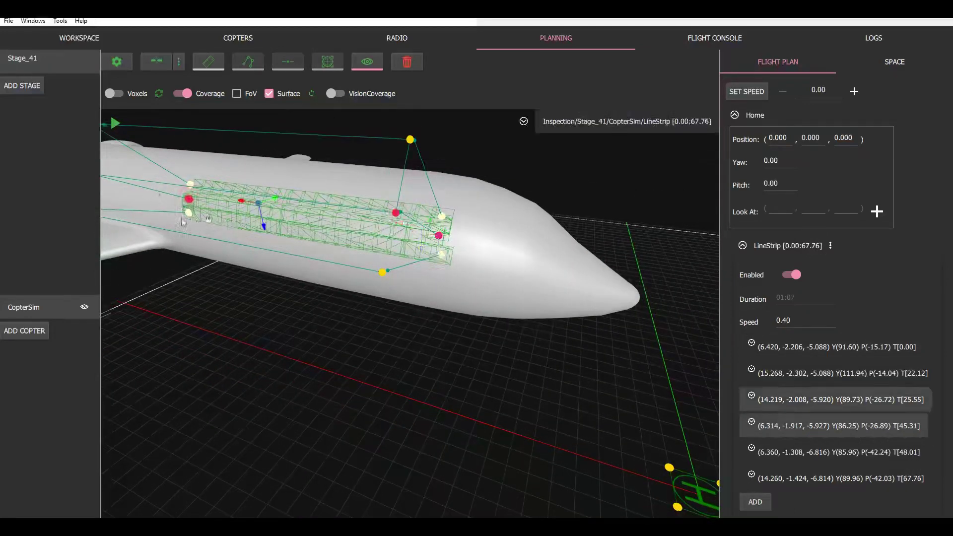
{"action": "middle_click_drag", "start_coordinate": [183, 222], "coordinate": [291, 229]}
{"action": "left_click", "coordinate": [253, 204]}
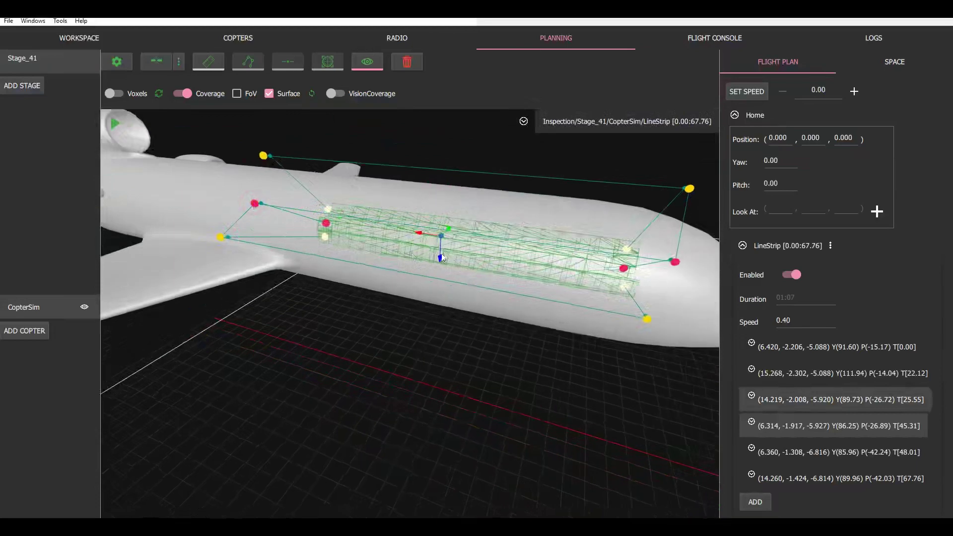
{"action": "left_click_drag", "start_coordinate": [441, 257], "coordinate": [442, 268]}
{"action": "scroll", "coordinate": [456, 264], "scroll_direction": "up", "scroll_amount": 4}
{"action": "scroll", "coordinate": [455, 264], "scroll_direction": "down", "scroll_amount": 3}
{"action": "scroll", "coordinate": [457, 263], "scroll_direction": "up", "scroll_amount": 2}
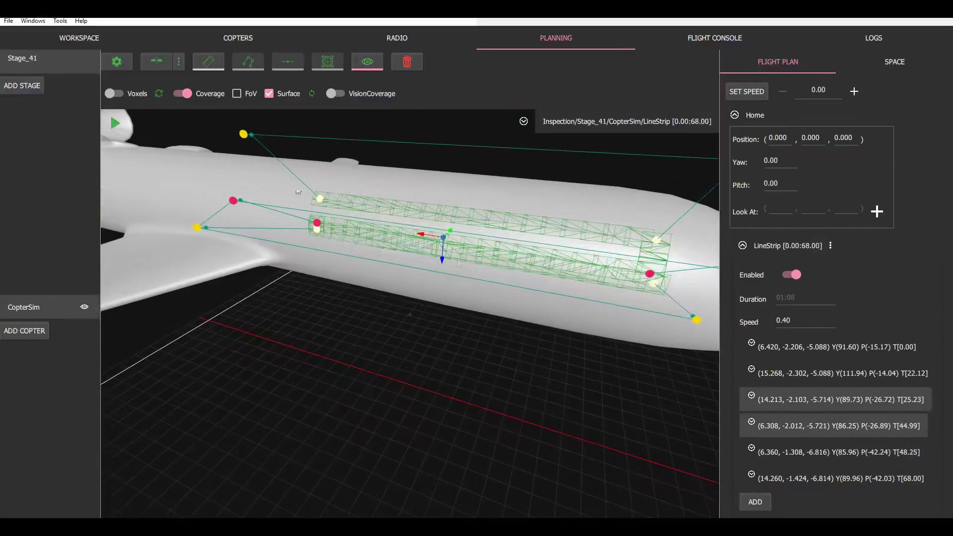
Select the top row's two waypoints with their look-at points and adjust their shared height coordinate to about -6.80.
{"action": "left_click", "coordinate": [243, 134]}
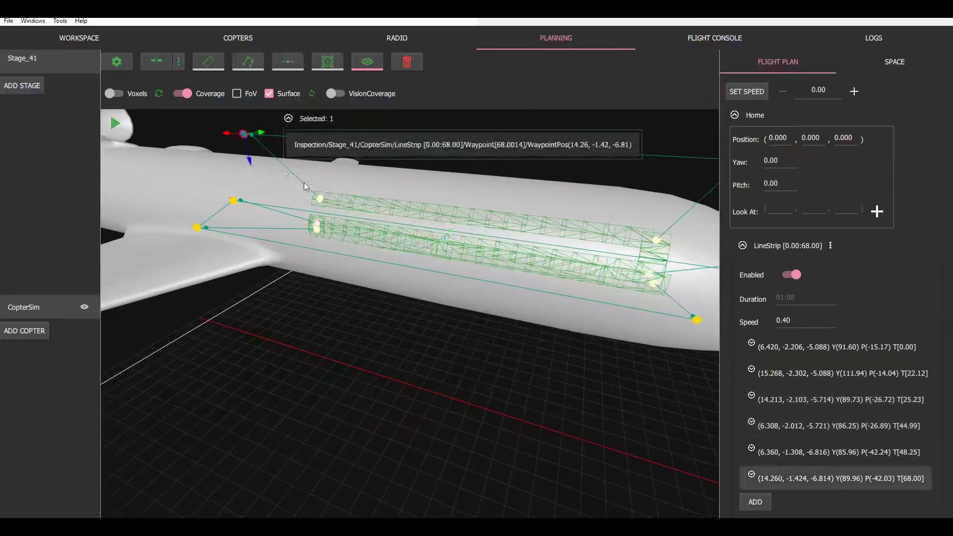
{"action": "left_click", "coordinate": [319, 198], "text": "ctrl"}
{"action": "scroll", "coordinate": [556, 213], "scroll_direction": "down", "scroll_amount": 3}
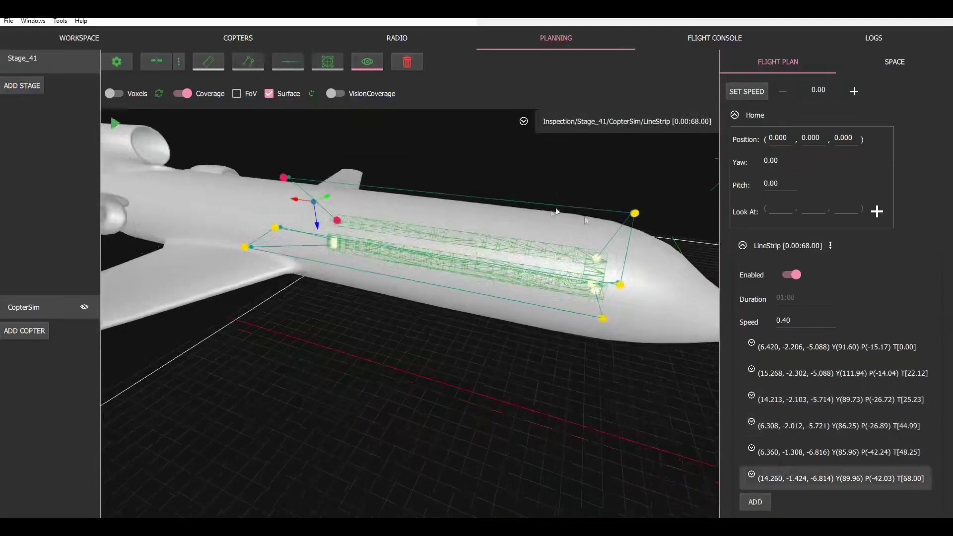
{"action": "left_click", "coordinate": [635, 213], "text": "shift"}
{"action": "left_click", "coordinate": [597, 259], "text": "shift"}
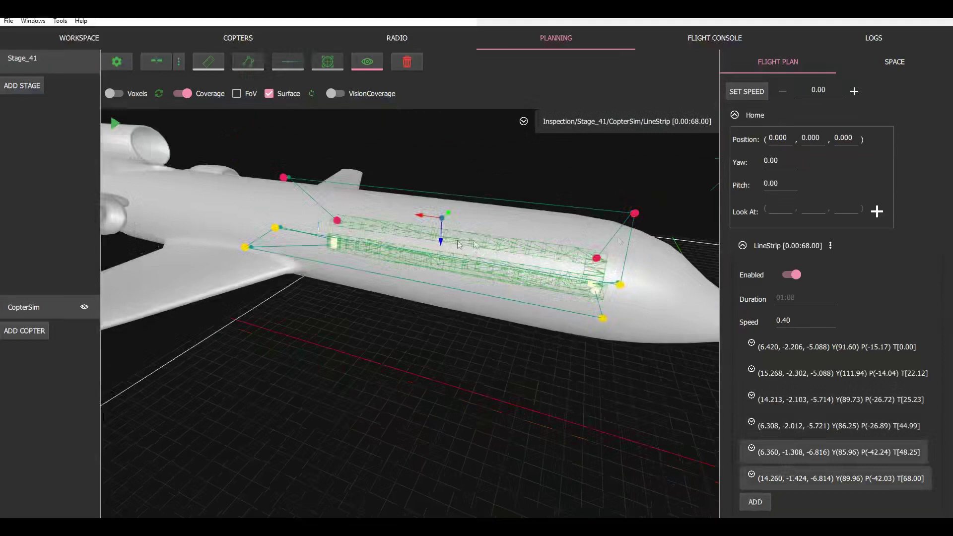
{"action": "left_click_drag", "start_coordinate": [442, 240], "coordinate": [443, 257]}
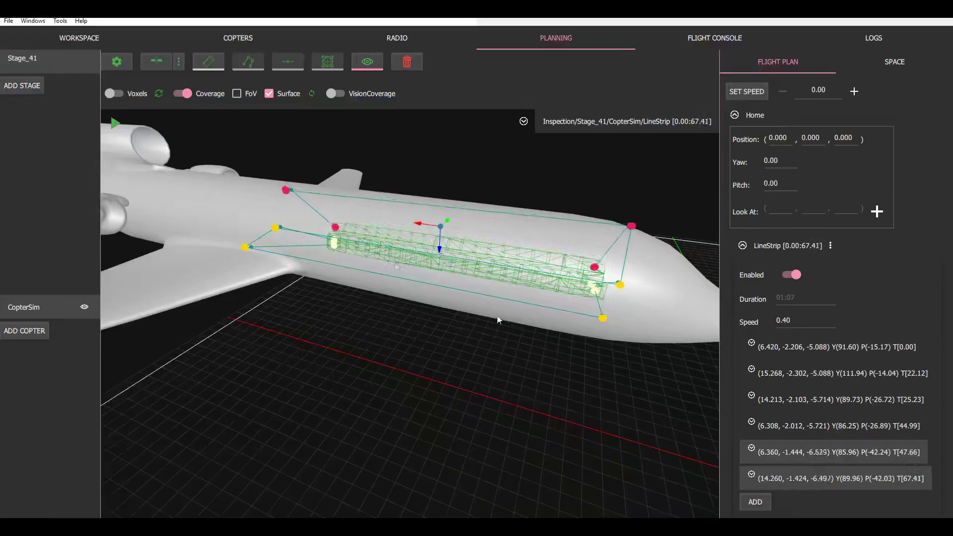
{"action": "middle_click_drag", "start_coordinate": [498, 320], "coordinate": [516, 342]}
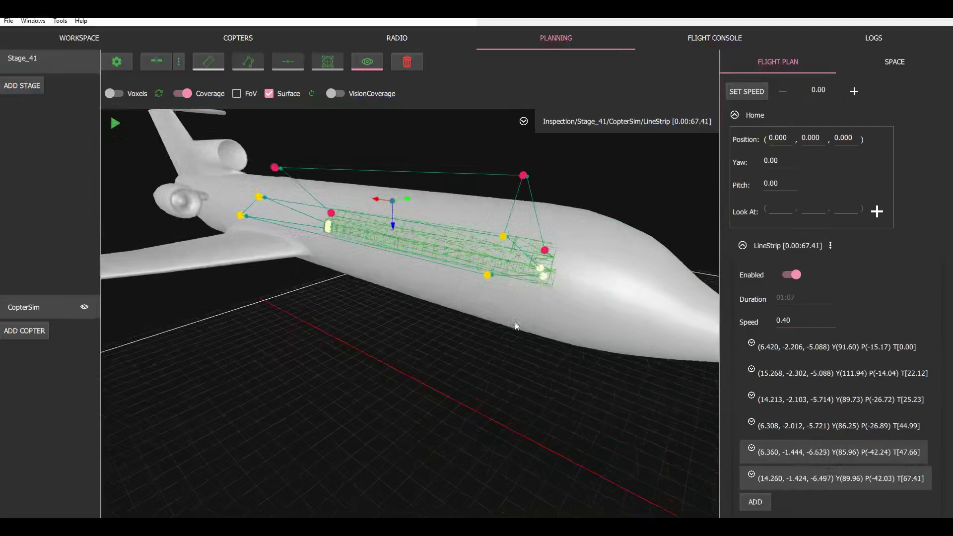
{"action": "left_click_drag", "start_coordinate": [398, 226], "coordinate": [389, 216]}
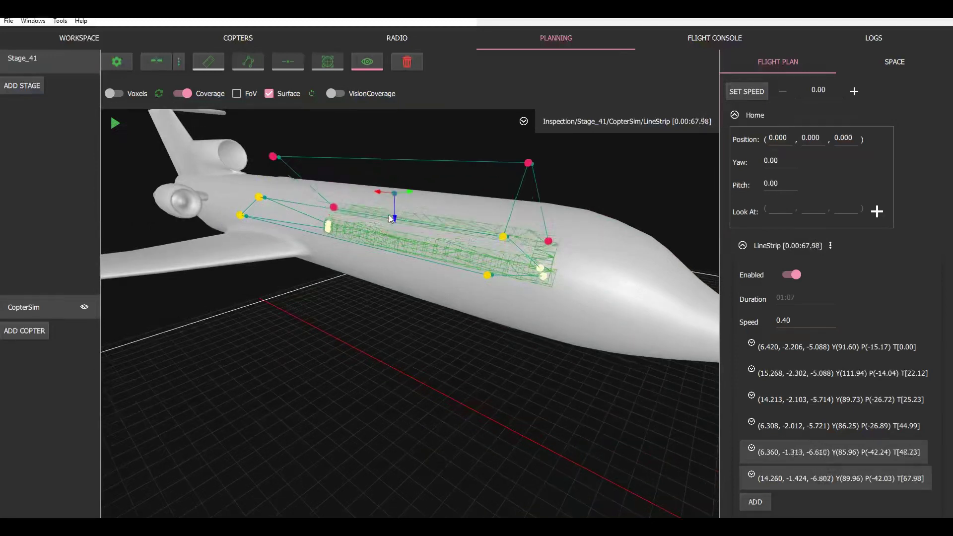
{"action": "left_click", "coordinate": [537, 269]}
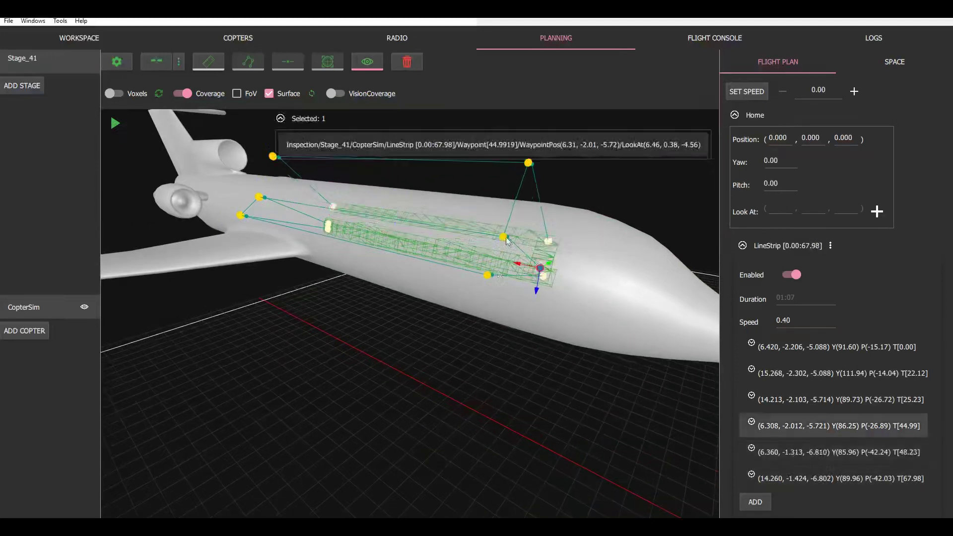
{"action": "left_click", "coordinate": [504, 238], "text": "shift"}
{"action": "left_click", "coordinate": [328, 225], "text": "shift"}
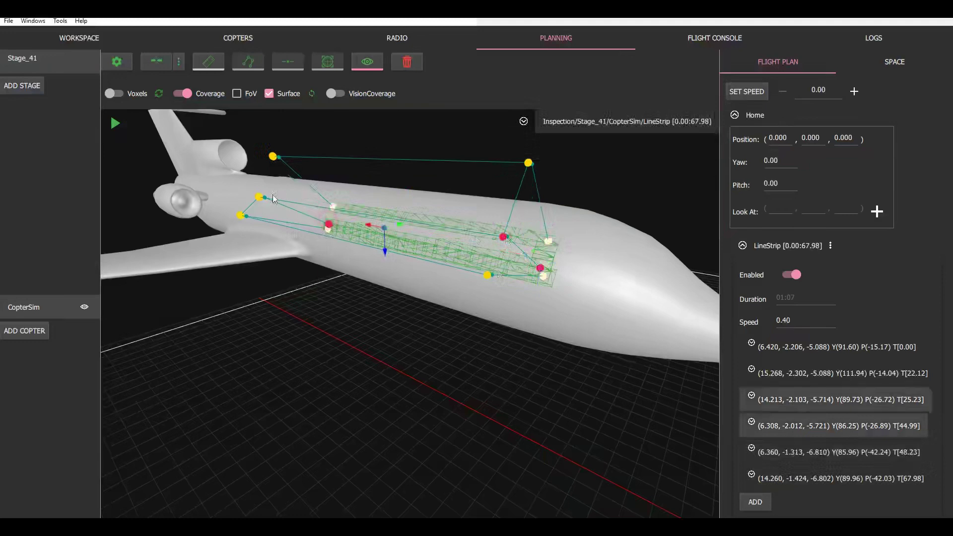
{"action": "left_click", "coordinate": [260, 197], "text": "shift"}
{"action": "left_click", "coordinate": [391, 254]}
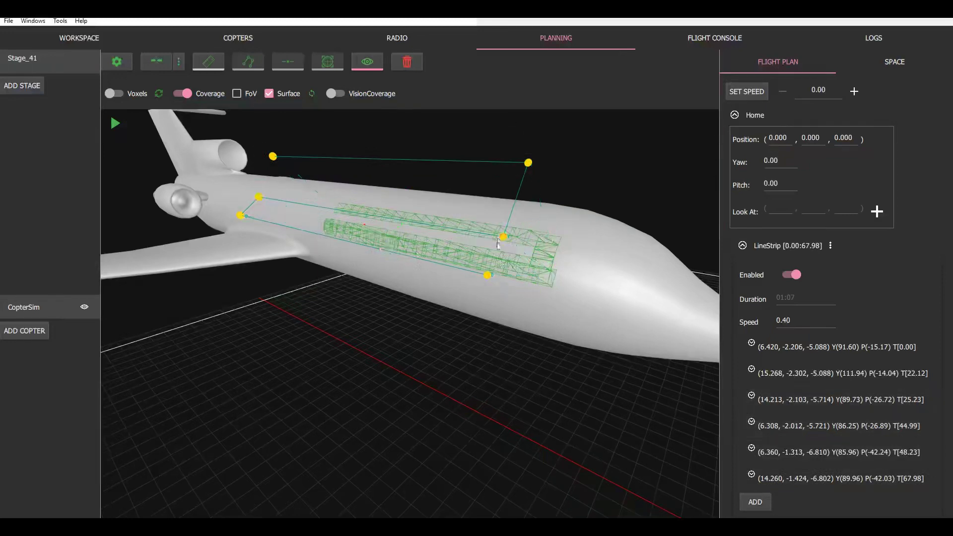
Select the second row's two waypoints with their look-at points and raise them together to height coordinates of about -5.93 and -5.99.
{"action": "left_click", "coordinate": [504, 238]}
{"action": "left_click", "coordinate": [540, 269], "text": "shift"}
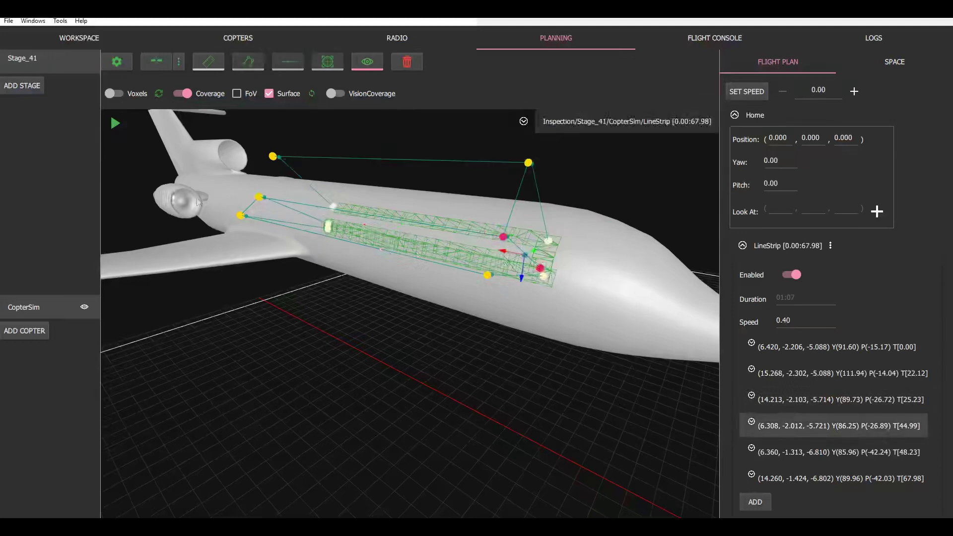
{"action": "left_click", "coordinate": [328, 227], "text": "shift"}
{"action": "left_click", "coordinate": [260, 197], "text": "shift"}
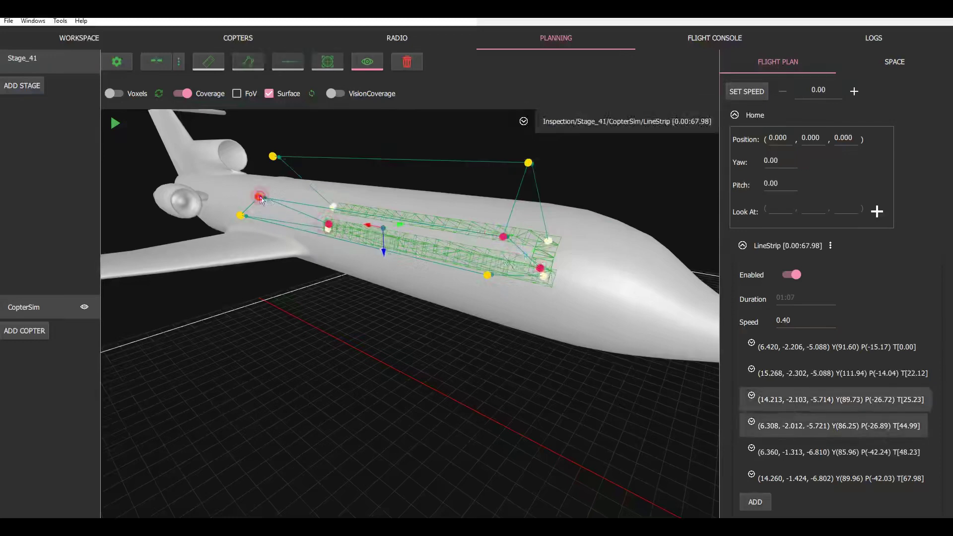
{"action": "left_click_drag", "start_coordinate": [383, 255], "coordinate": [386, 244]}
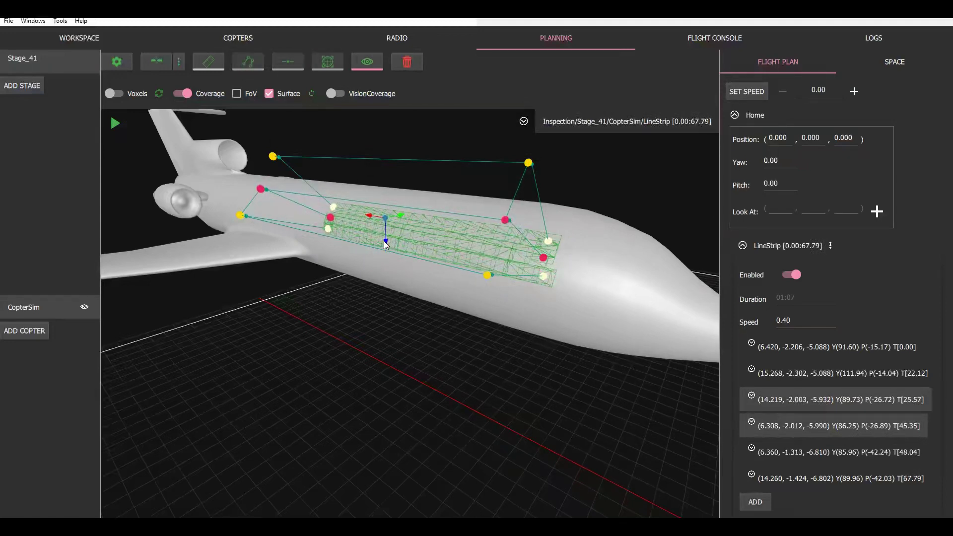
{"action": "left_click", "coordinate": [427, 343]}
{"action": "left_click_drag", "start_coordinate": [440, 358], "coordinate": [442, 344]}
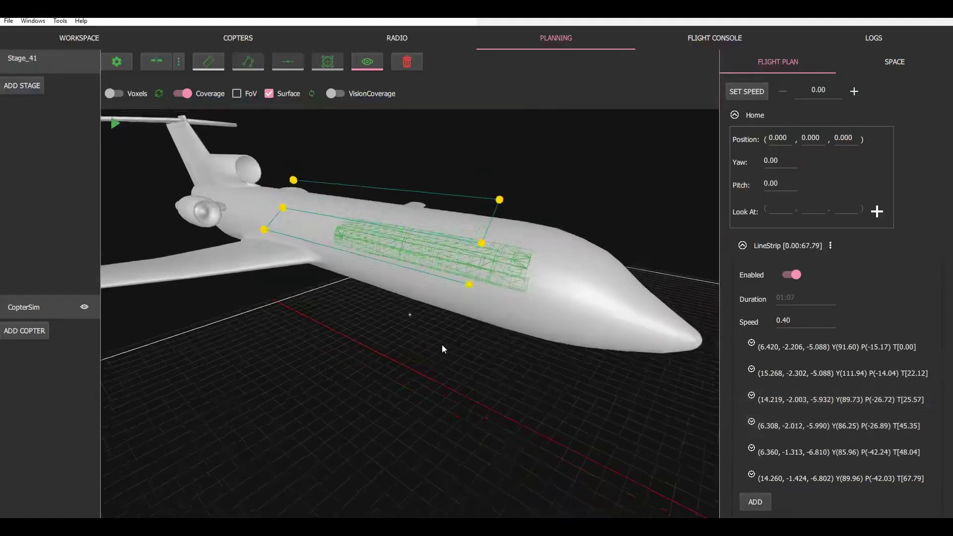
Examine the corner points of the flight bounding area around the aircraft by selecting them one after another.
{"action": "key", "text": "alt"}
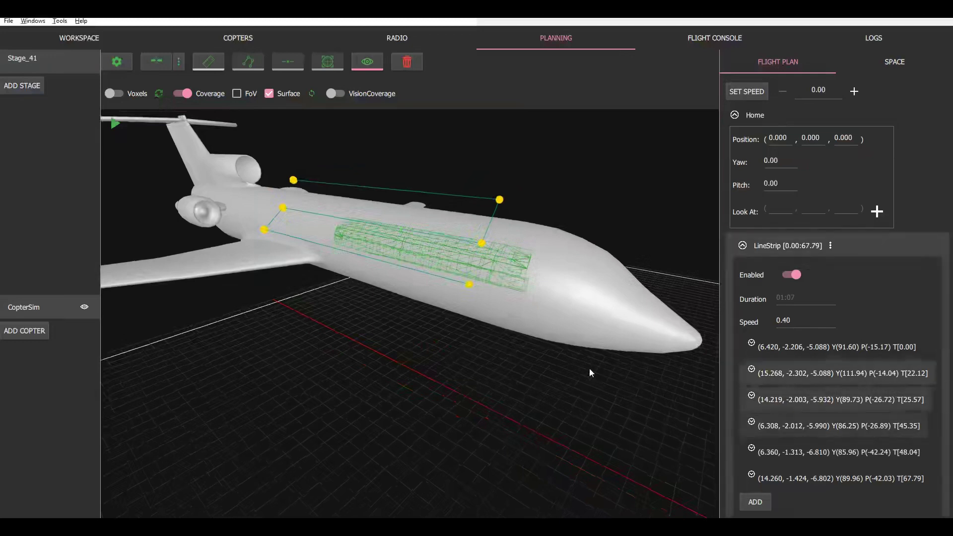
{"action": "scroll", "coordinate": [588, 368], "scroll_direction": "down", "scroll_amount": 2}
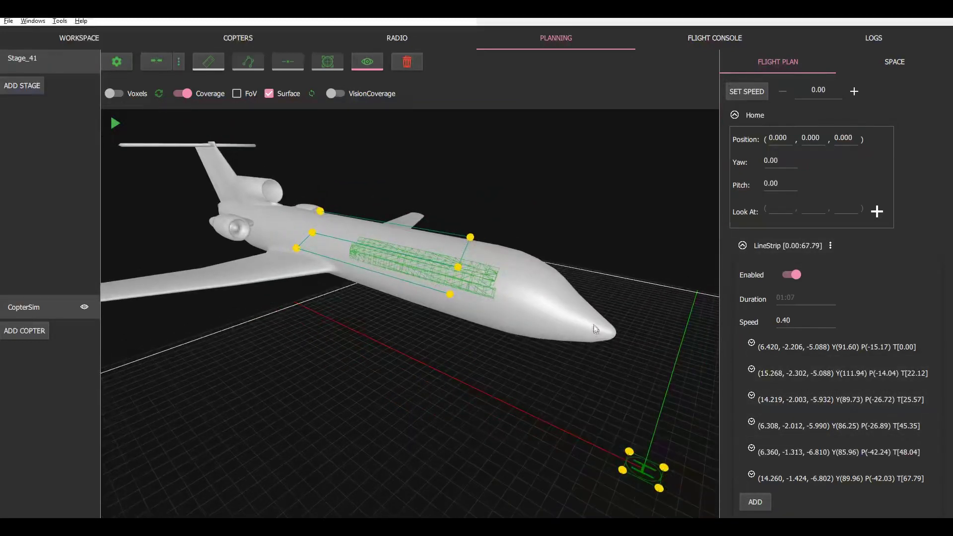
{"action": "left_click_drag", "start_coordinate": [594, 326], "coordinate": [577, 407]}
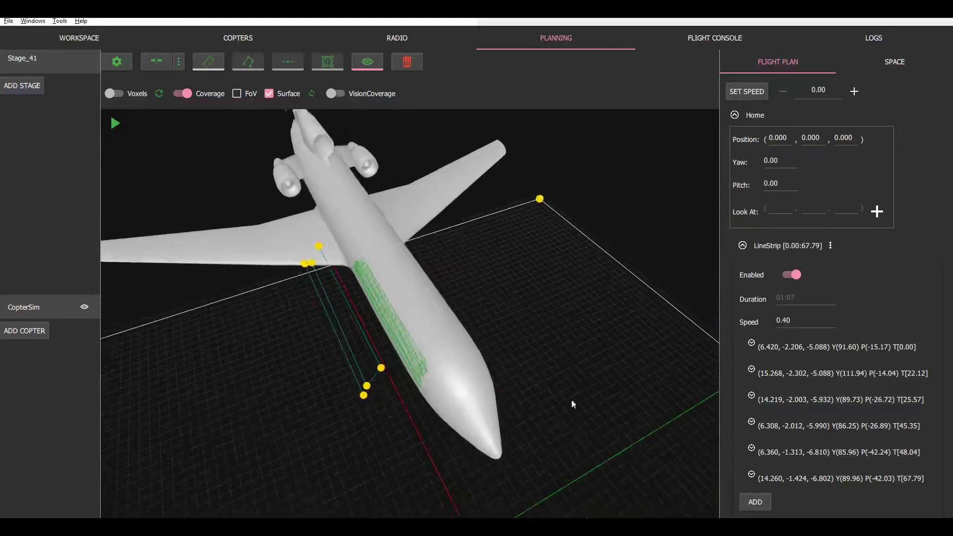
{"action": "scroll", "coordinate": [550, 394], "scroll_direction": "down", "scroll_amount": 5}
{"action": "middle_click_drag", "start_coordinate": [484, 327], "coordinate": [445, 298]}
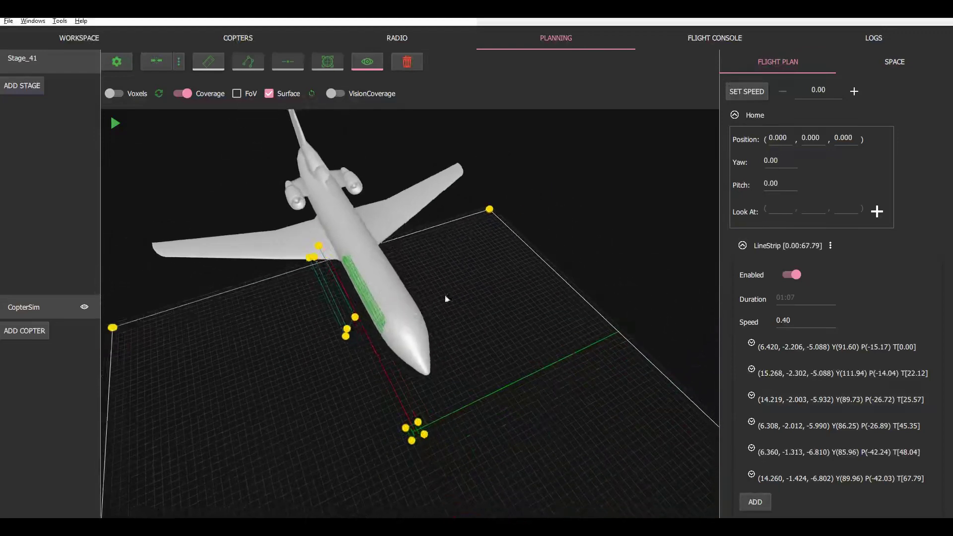
{"action": "left_click", "coordinate": [488, 210]}
{"action": "left_click_drag", "start_coordinate": [493, 306], "coordinate": [445, 339]}
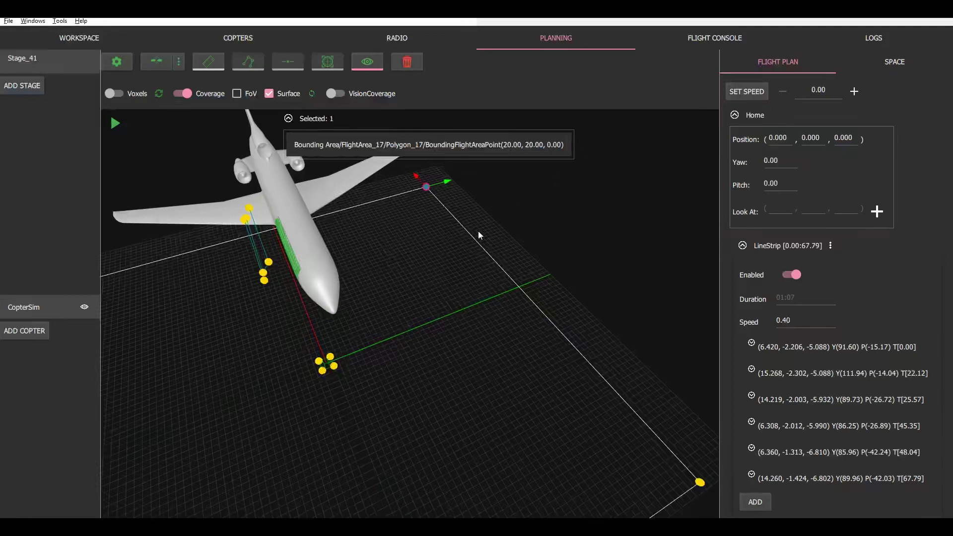
{"action": "left_click", "coordinate": [701, 483]}
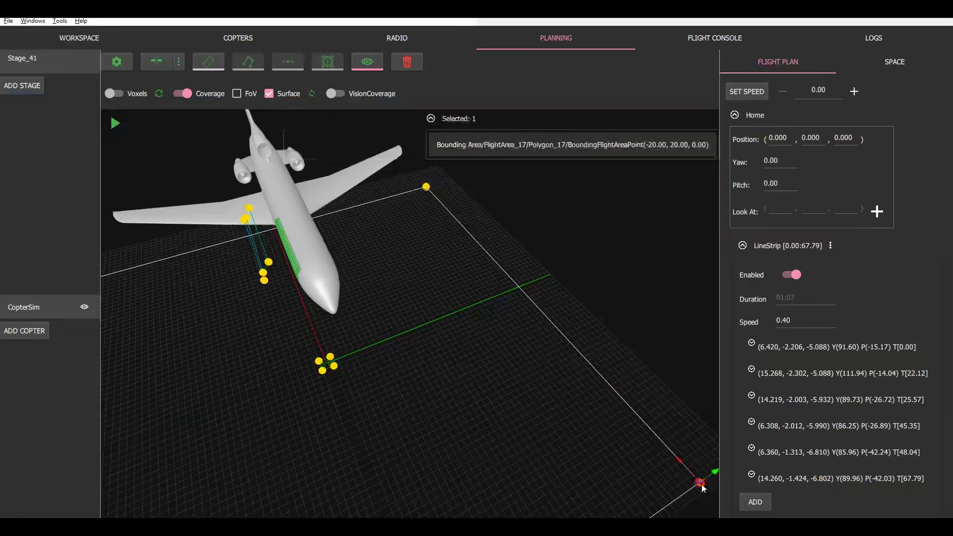
{"action": "scroll", "coordinate": [625, 453], "scroll_direction": "down", "scroll_amount": 2}
{"action": "left_click", "coordinate": [115, 287]}
{"action": "scroll", "coordinate": [411, 390], "scroll_direction": "down", "scroll_amount": 3}
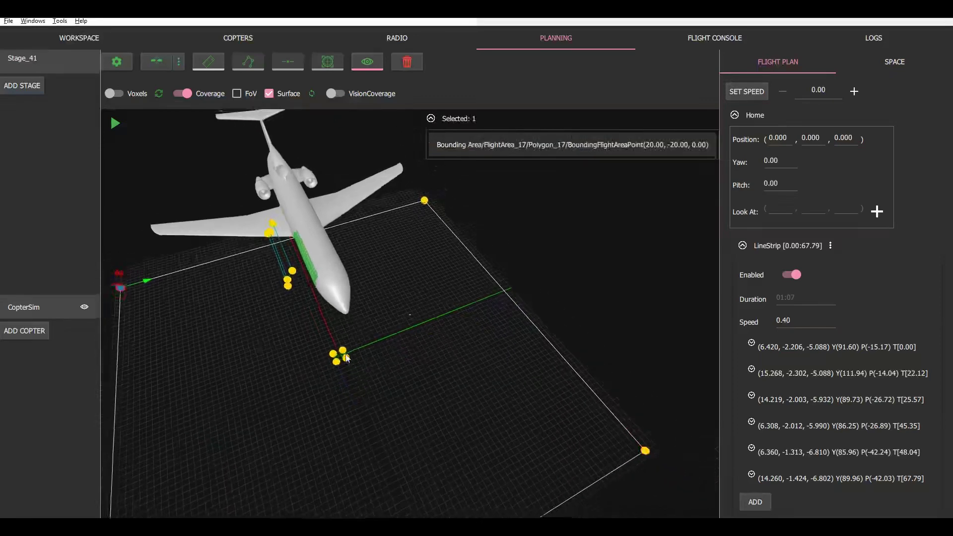
Select the bounding area's two corners at Y -20 and move them together inward to a Y of about -15.07.
{"action": "middle_click_drag", "start_coordinate": [412, 391], "coordinate": [488, 196]}
{"action": "right_click_drag", "start_coordinate": [328, 421], "coordinate": [108, 424]}
{"action": "left_click", "coordinate": [107, 422]}
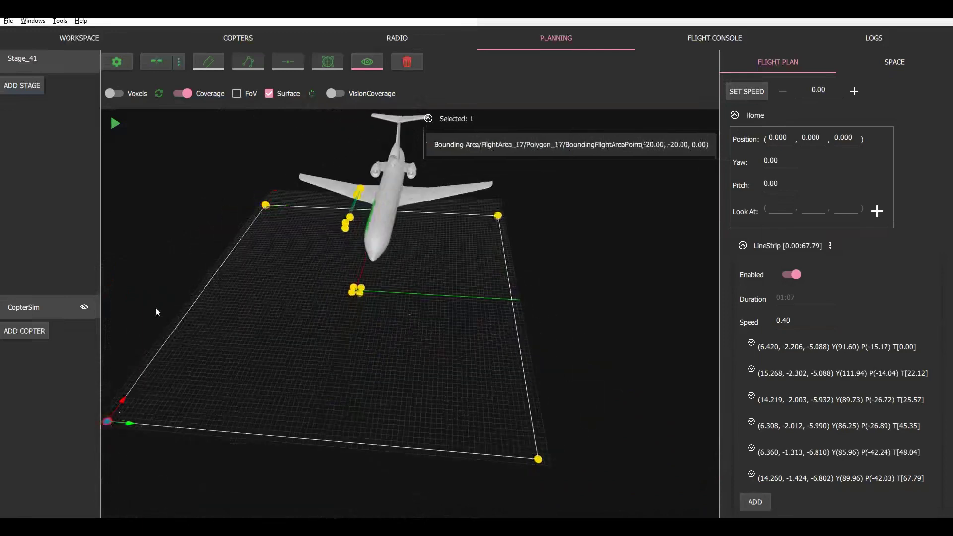
{"action": "left_click", "coordinate": [262, 206], "text": "ctrl"}
{"action": "left_click_drag", "start_coordinate": [233, 287], "coordinate": [214, 365]}
Select the bounding area's two corners at X -20 and move them together toward the aircraft to an X of about -11.81.
{"action": "left_click", "coordinate": [163, 428]}
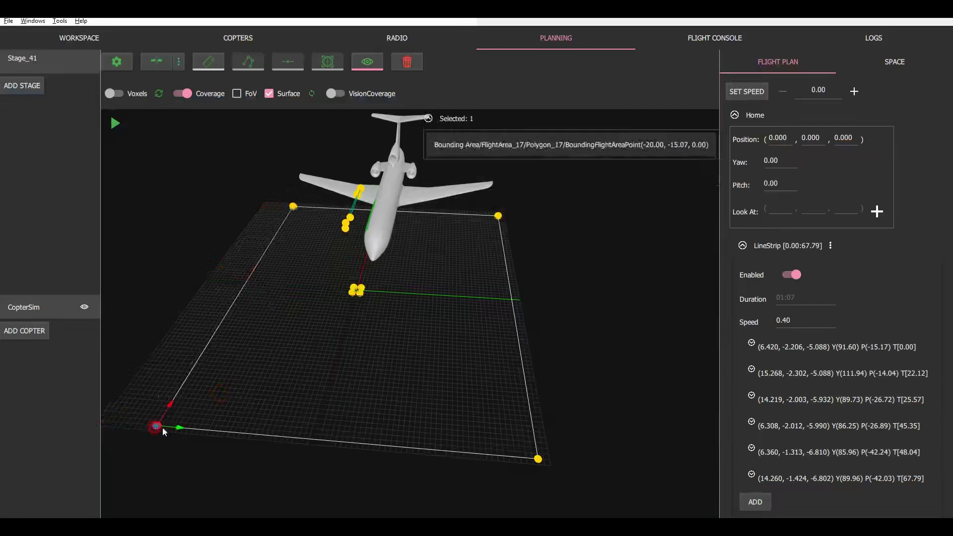
{"action": "left_click", "coordinate": [537, 458], "text": "ctrl"}
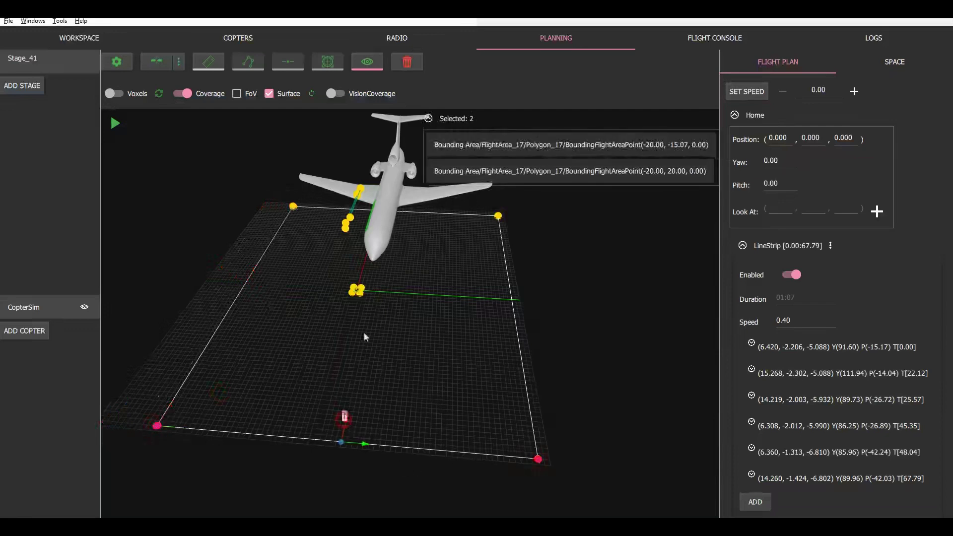
{"action": "left_click_drag", "start_coordinate": [343, 302], "coordinate": [368, 415]}
{"action": "left_click", "coordinate": [538, 459]}
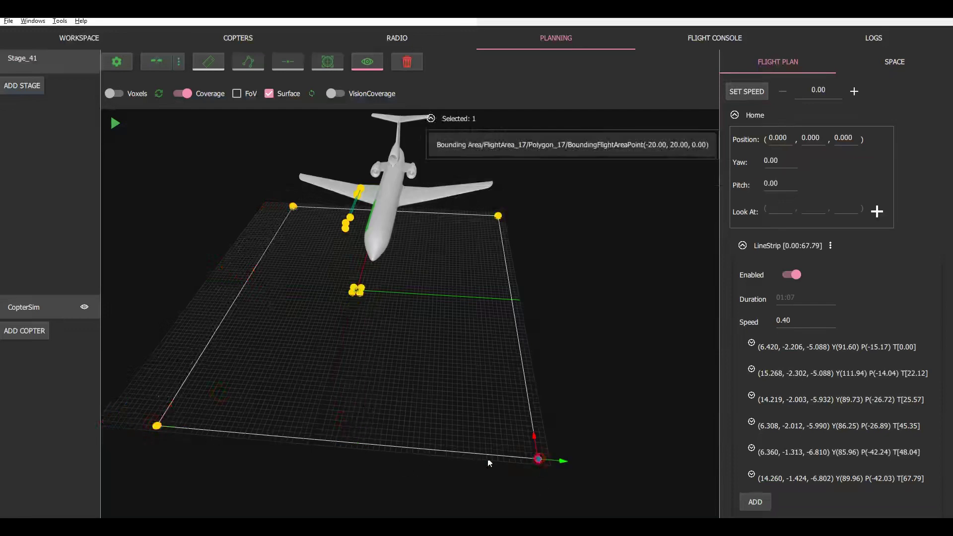
{"action": "left_click", "coordinate": [156, 426], "text": "ctrl"}
{"action": "left_click_drag", "start_coordinate": [344, 423], "coordinate": [383, 307]}
{"action": "left_click", "coordinate": [202, 356]}
{"action": "left_click", "coordinate": [201, 355]}
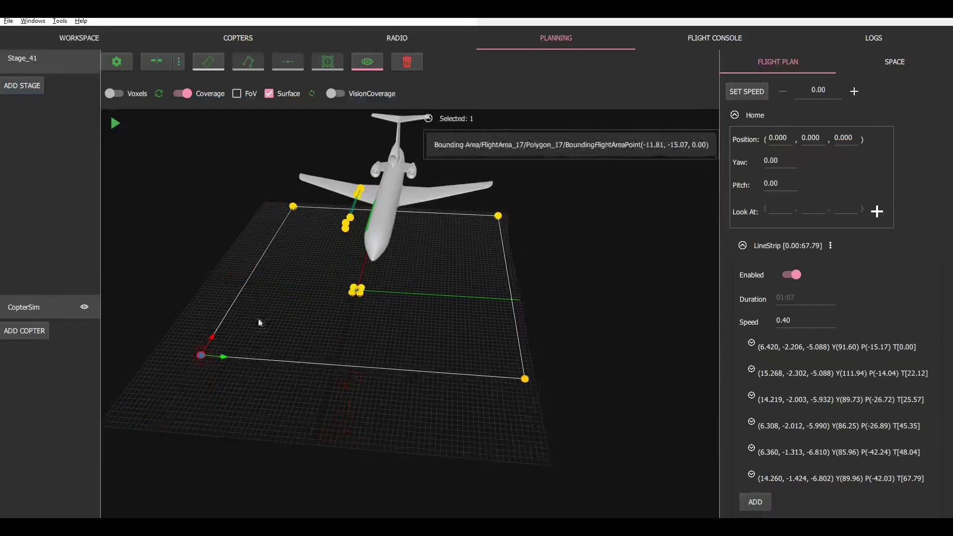
{"action": "left_click_drag", "start_coordinate": [203, 352], "coordinate": [179, 349]}
{"action": "right_click", "coordinate": [180, 348]}
Add a global object to the space and assign it the tractor.stl mesh.
{"action": "middle_click_drag", "start_coordinate": [445, 329], "coordinate": [435, 350]}
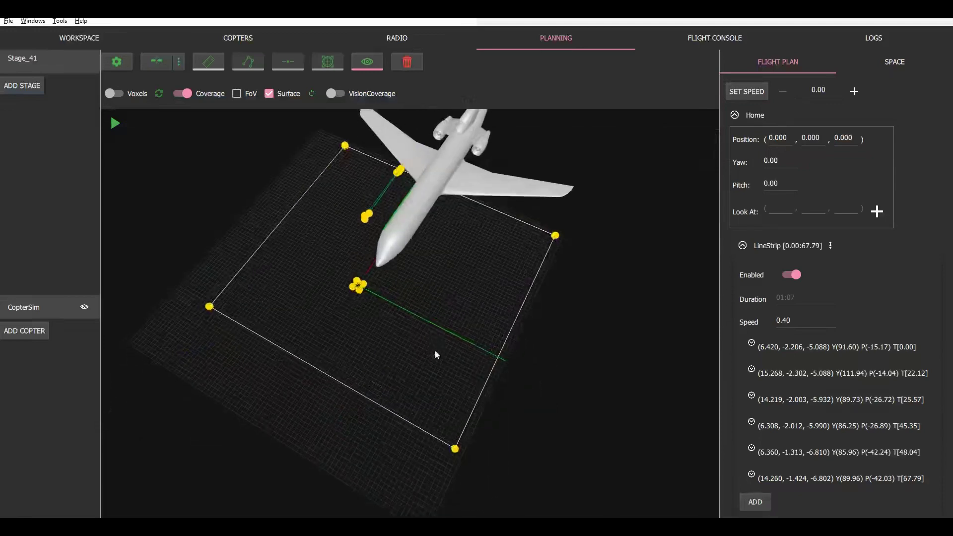
{"action": "scroll", "coordinate": [435, 351], "scroll_direction": "up", "scroll_amount": 1}
{"action": "left_click_drag", "start_coordinate": [371, 314], "coordinate": [393, 326]}
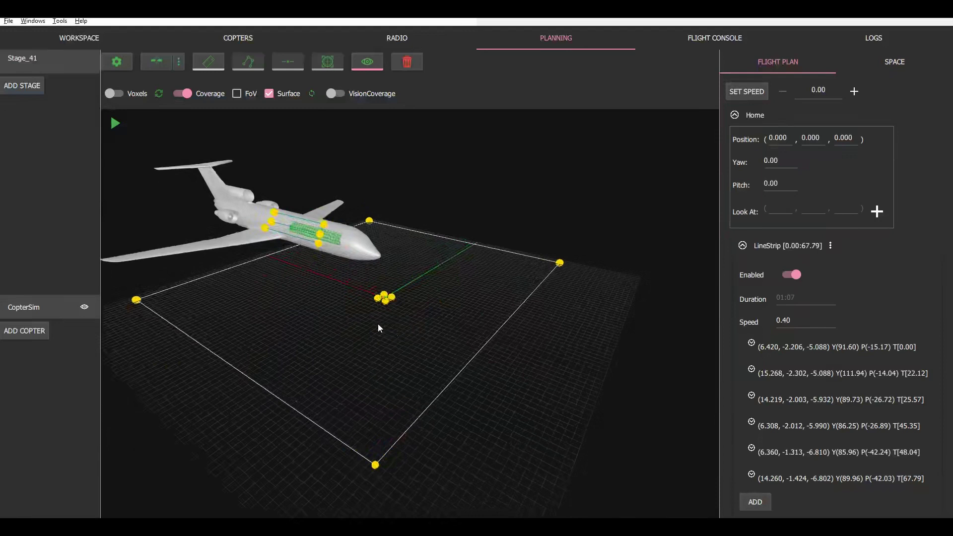
{"action": "left_click", "coordinate": [880, 65]}
{"action": "scroll", "coordinate": [902, 248], "scroll_direction": "down", "scroll_amount": 1}
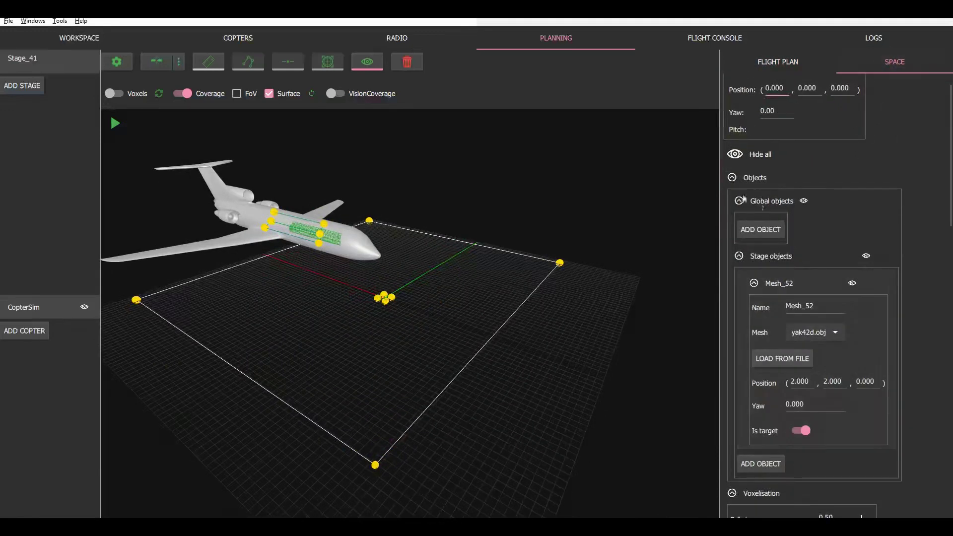
{"action": "left_click", "coordinate": [757, 231]}
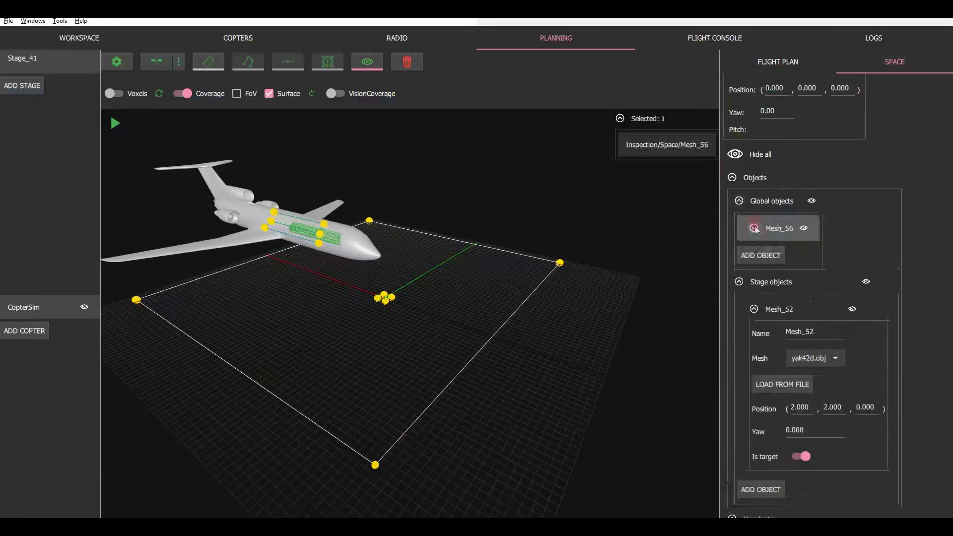
{"action": "left_click", "coordinate": [754, 228]}
{"action": "left_click", "coordinate": [805, 282]}
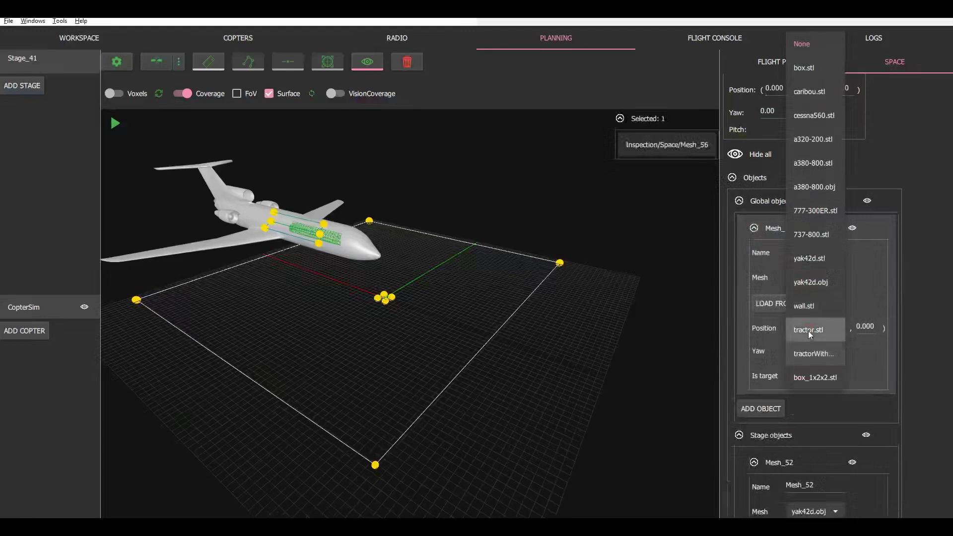
{"action": "left_click", "coordinate": [808, 330]}
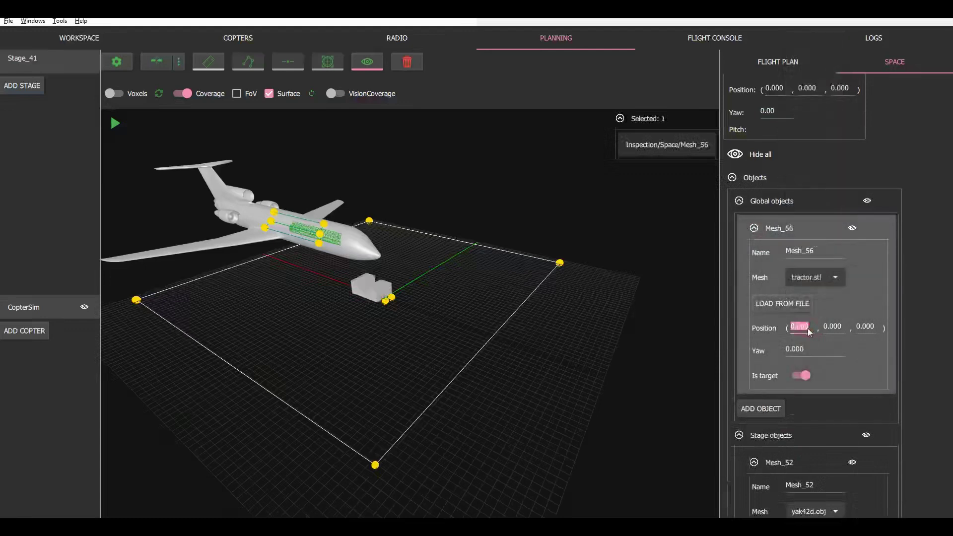
Set the tractor object's X position to -3 and its Y position to -5.
{"action": "type", "text": "-3"}
{"action": "key", "text": "Tab"}
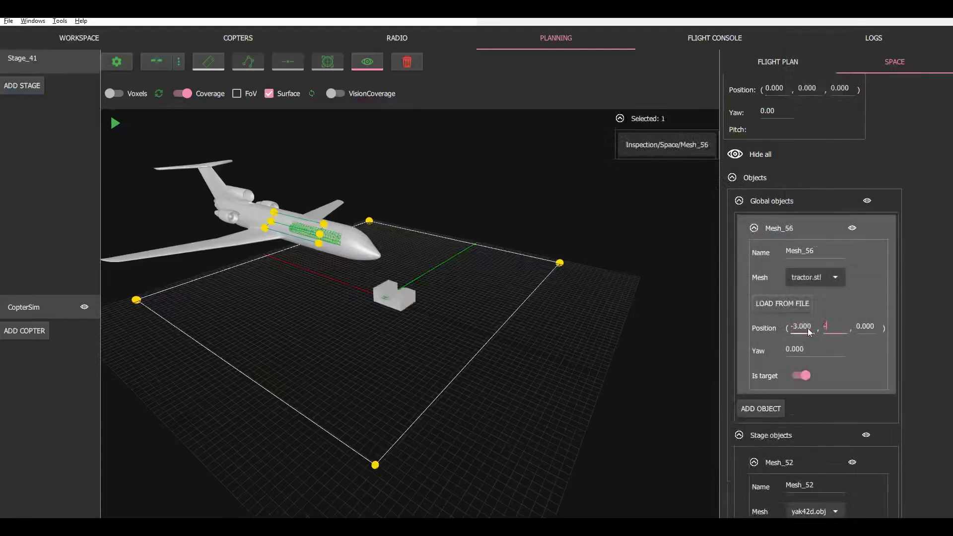
{"action": "type", "text": "-5"}
{"action": "key", "text": "Tab"}
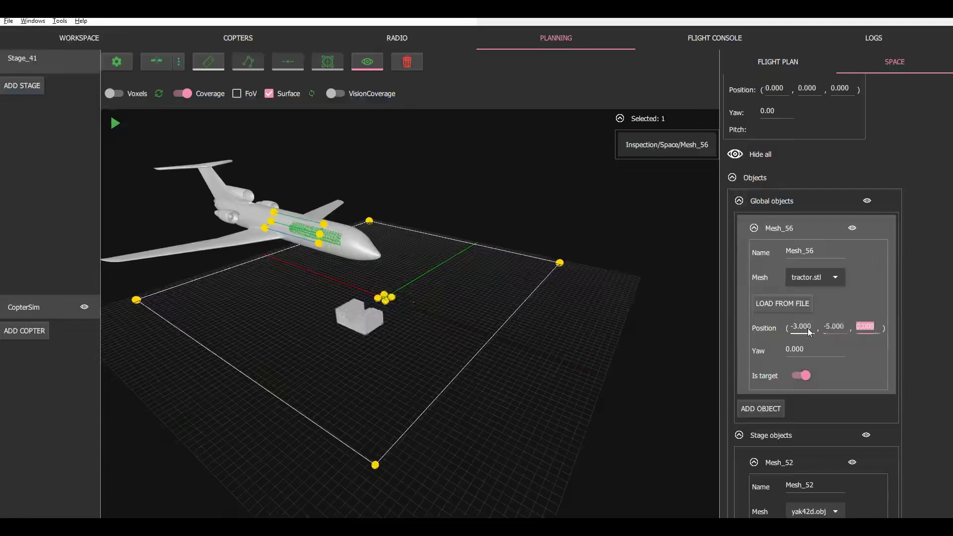
{"action": "left_click_drag", "start_coordinate": [583, 340], "coordinate": [529, 356]}
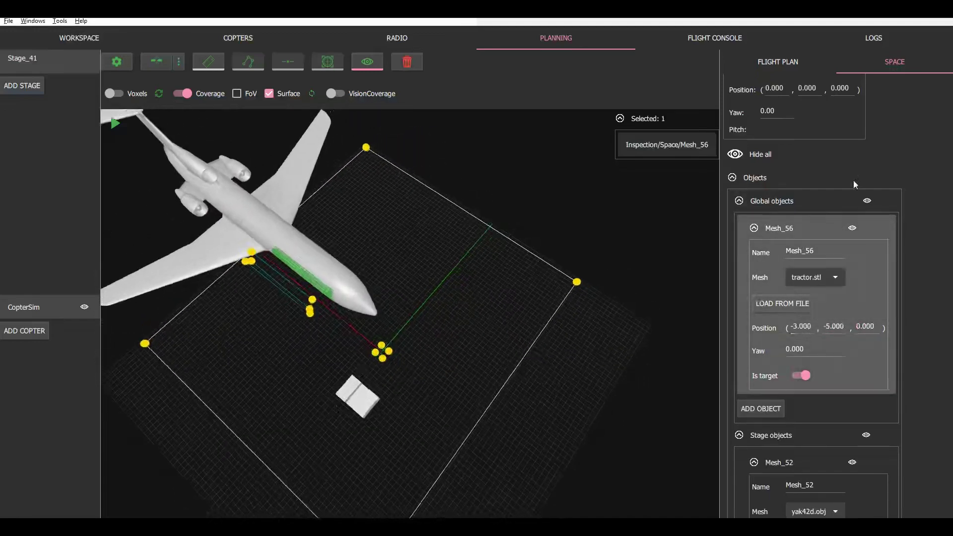
Add a global restricted area to the flight areas and give it four points.
{"action": "scroll", "coordinate": [930, 255], "scroll_direction": "down", "scroll_amount": 10}
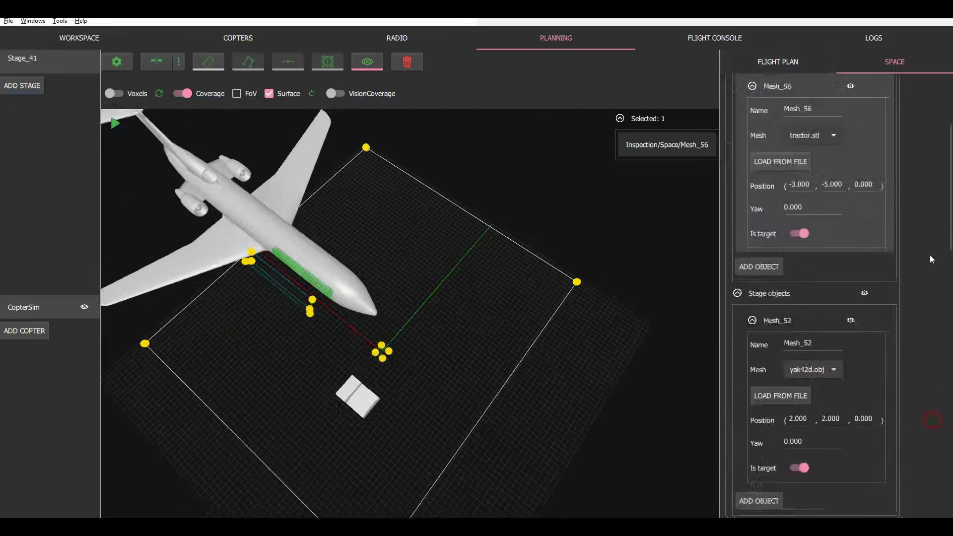
{"action": "scroll", "coordinate": [927, 329], "scroll_direction": "down", "scroll_amount": 3}
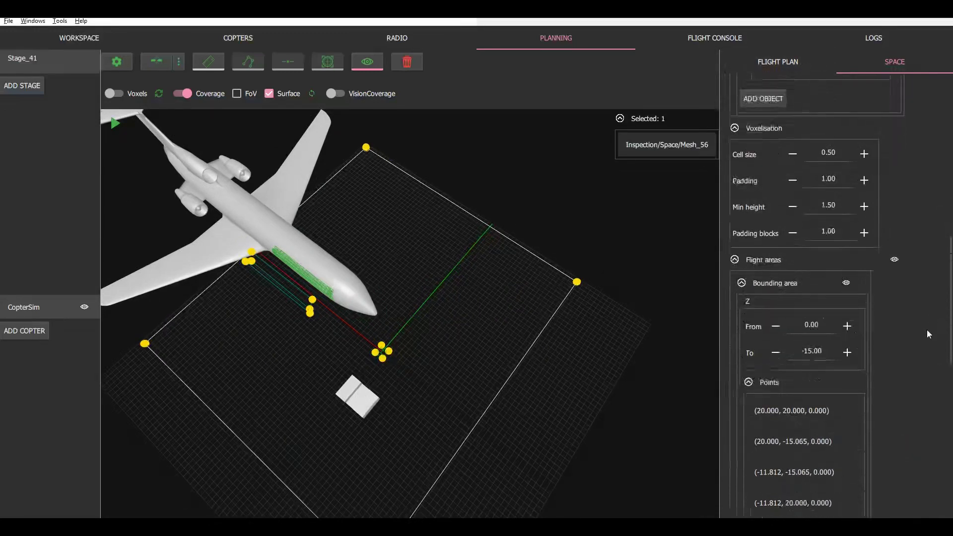
{"action": "scroll", "coordinate": [873, 167], "scroll_direction": "down", "scroll_amount": 5}
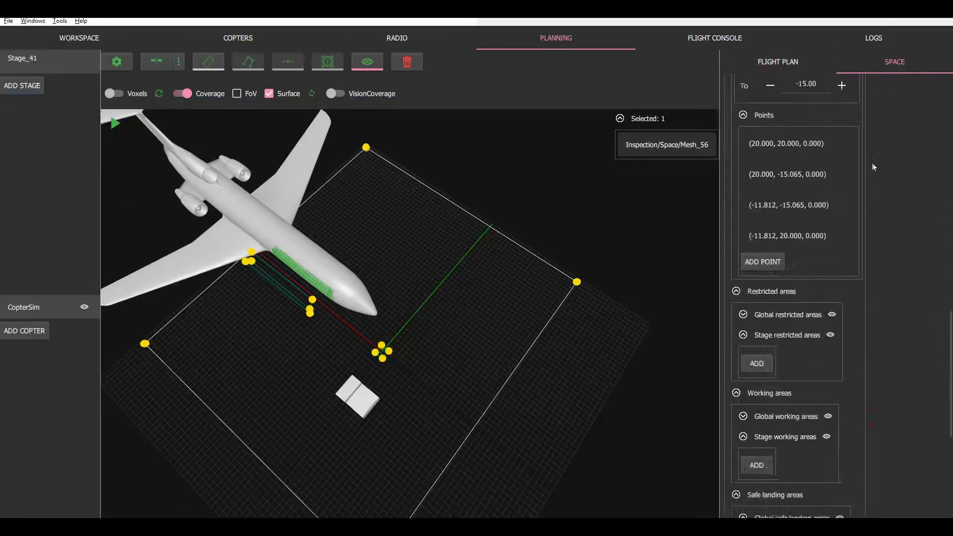
{"action": "left_click", "coordinate": [746, 317]}
{"action": "left_click", "coordinate": [758, 343]}
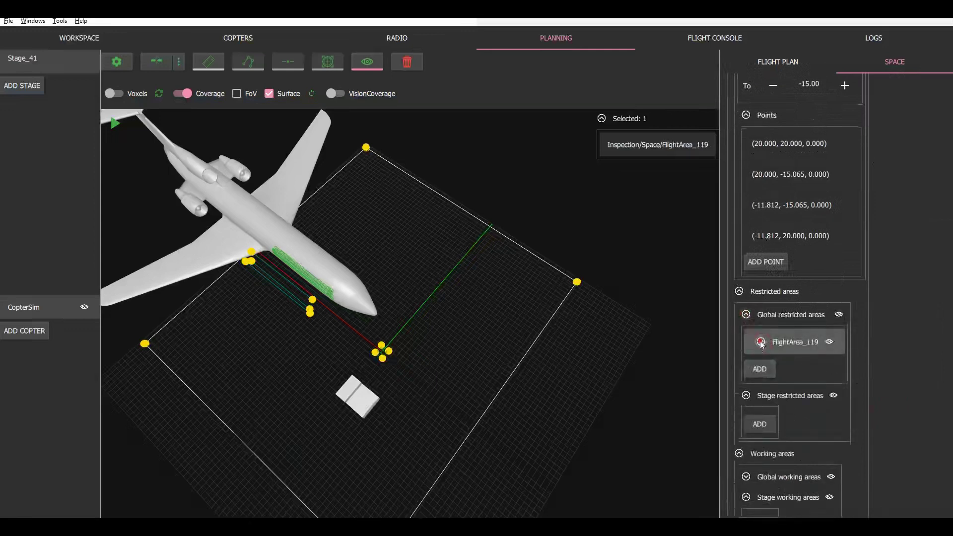
{"action": "left_click", "coordinate": [761, 342]}
{"action": "left_click", "coordinate": [784, 389]}
{"action": "left_click", "coordinate": [786, 419]}
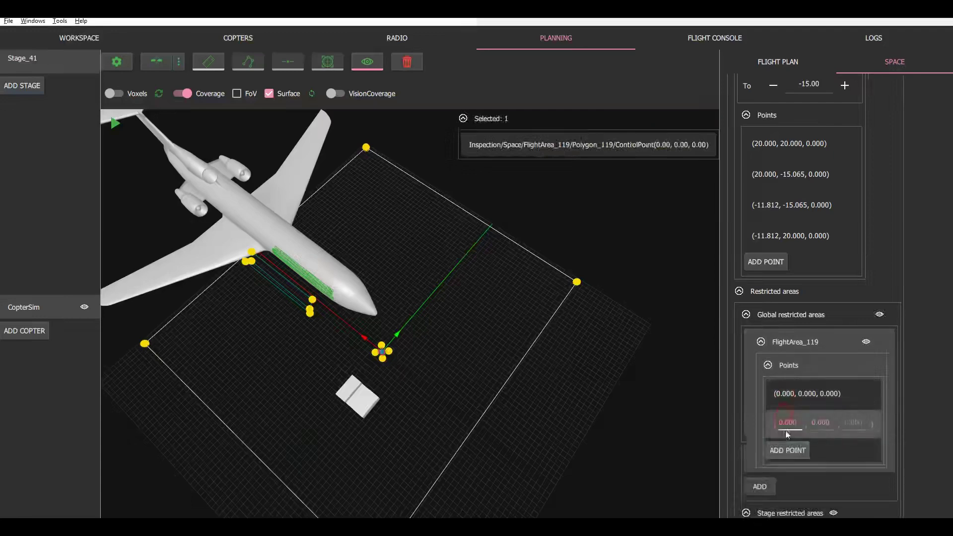
{"action": "left_click", "coordinate": [787, 450]}
{"action": "left_click", "coordinate": [787, 481]}
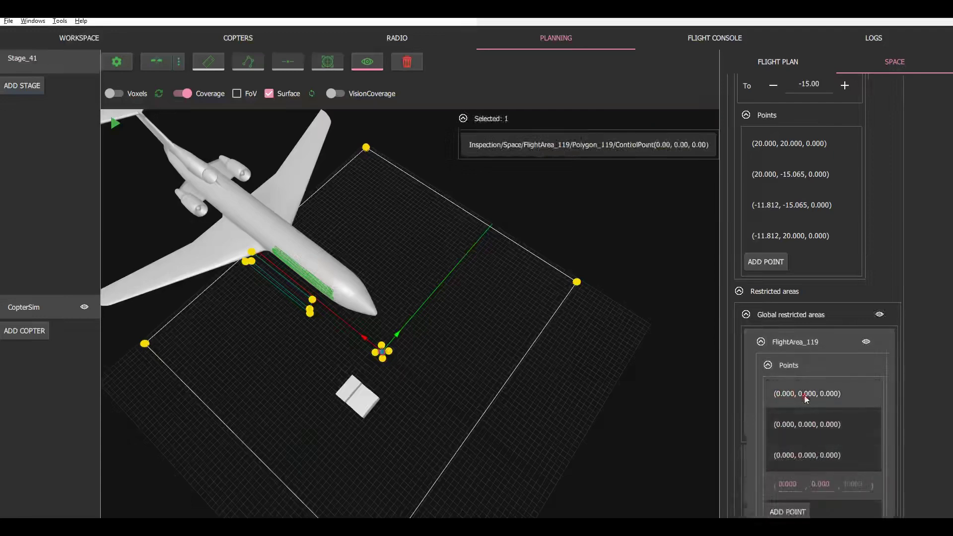
Move the restricted area's first two points to the tractor's far side, at about (1.634, -7.732) and (-3.467, -6.966).
{"action": "left_click", "coordinate": [806, 397]}
{"action": "scroll", "coordinate": [379, 357], "scroll_direction": "up", "scroll_amount": 2}
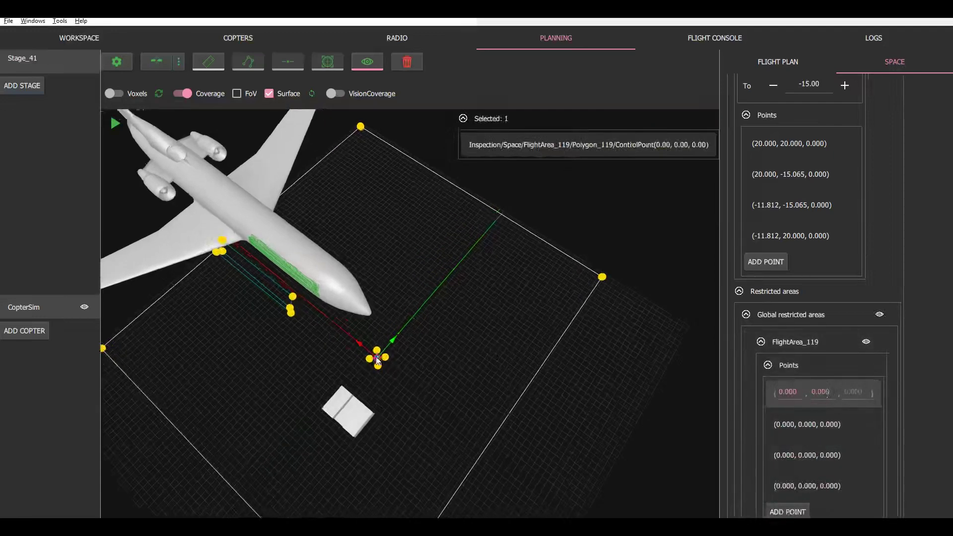
{"action": "left_click_drag", "start_coordinate": [377, 360], "coordinate": [307, 427]}
{"action": "left_click", "coordinate": [814, 425]}
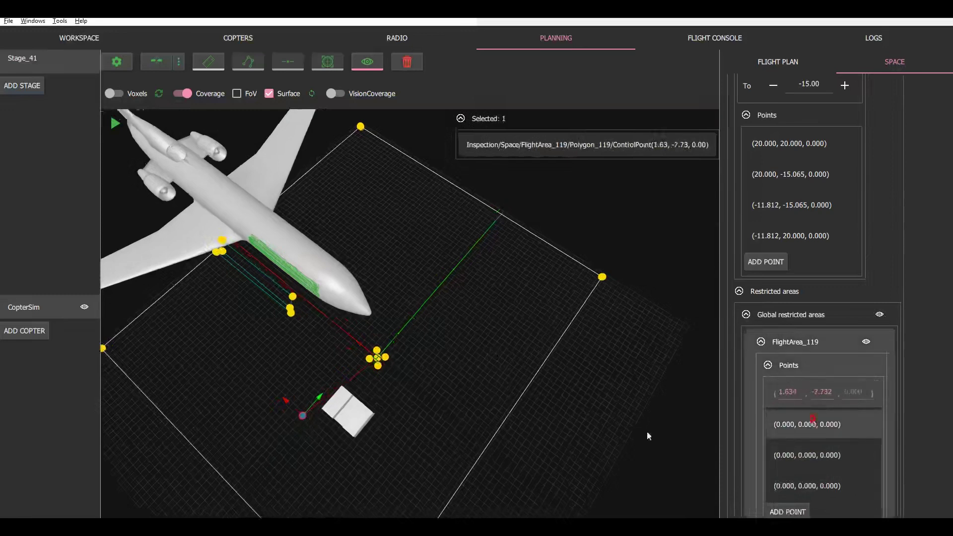
{"action": "left_click_drag", "start_coordinate": [378, 360], "coordinate": [353, 455]}
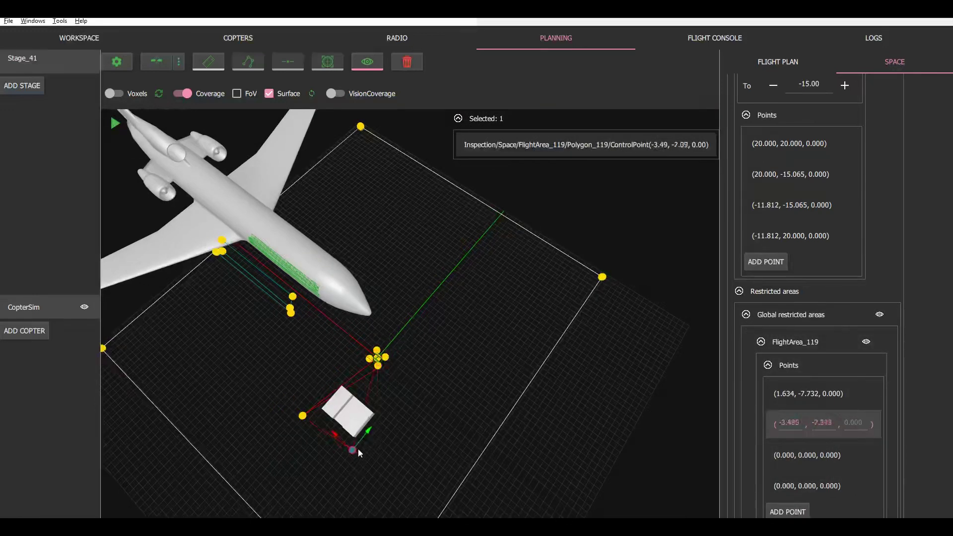
Move the restricted area's third and fourth points to about (-4.225, -3.522) and (1.514, -2.935), enclosing the tractor.
{"action": "left_click", "coordinate": [823, 454]}
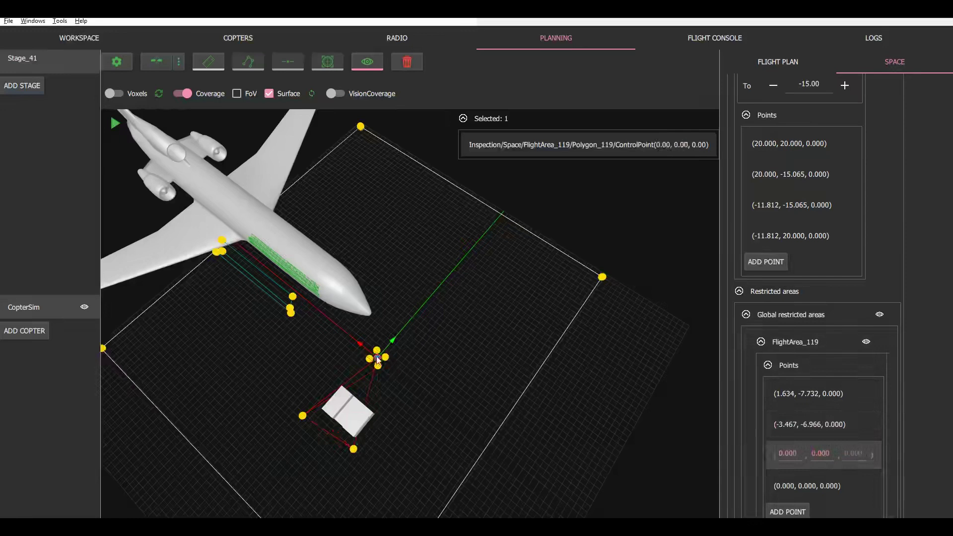
{"action": "left_click_drag", "start_coordinate": [377, 361], "coordinate": [388, 423]}
{"action": "left_click", "coordinate": [819, 483]}
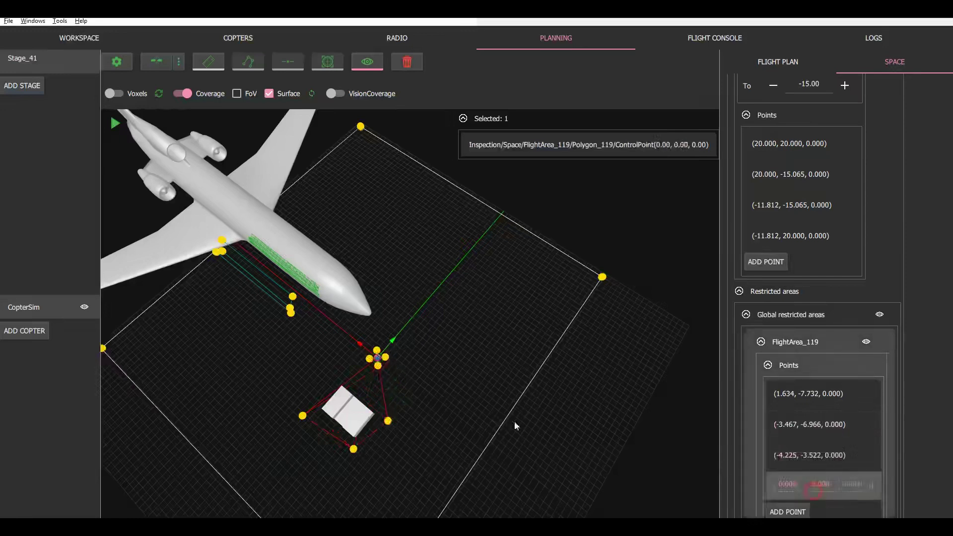
{"action": "left_click_drag", "start_coordinate": [377, 359], "coordinate": [333, 380]}
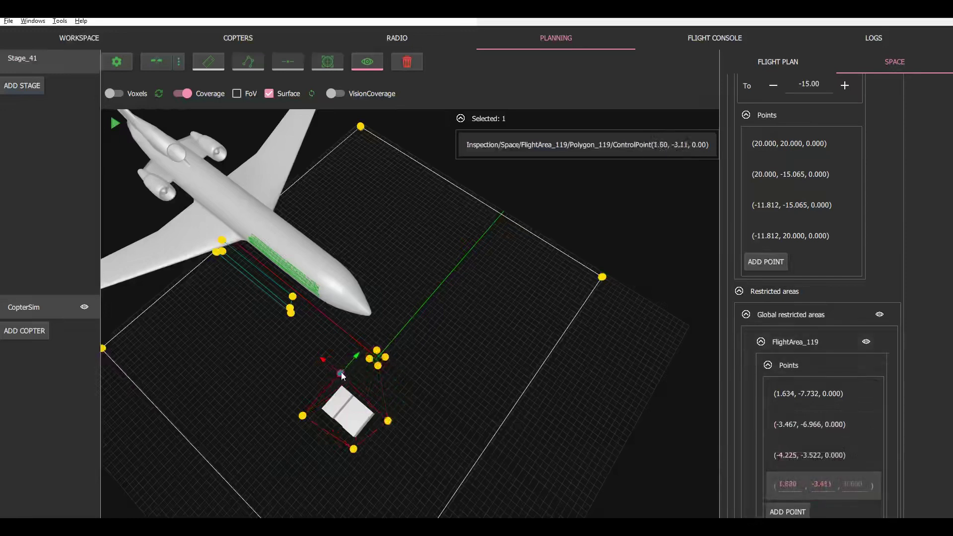
Examine the corner points of the flight bounding area one by one.
{"action": "left_click_drag", "start_coordinate": [390, 387], "coordinate": [407, 282]}
{"action": "left_click", "coordinate": [492, 203]}
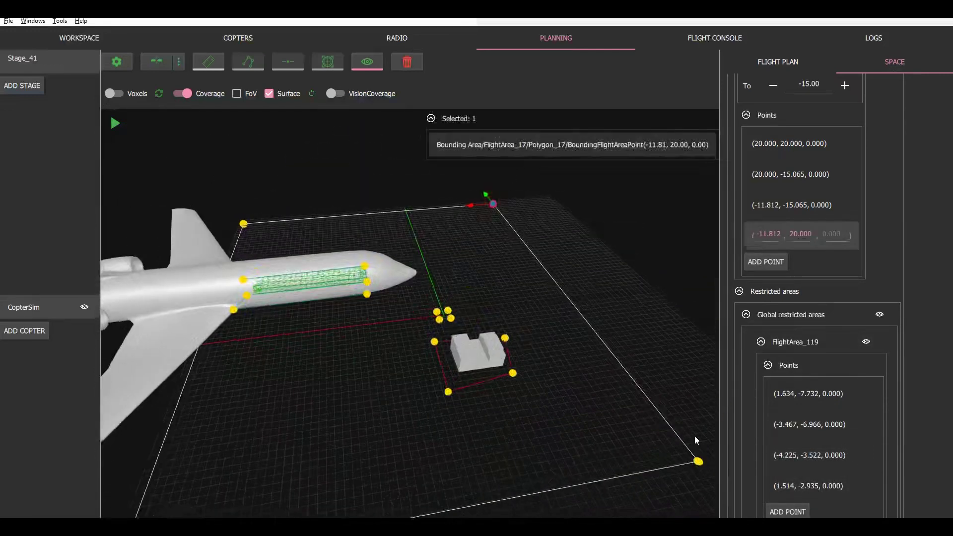
{"action": "left_click", "coordinate": [697, 461]}
{"action": "scroll", "coordinate": [451, 430], "scroll_direction": "down", "scroll_amount": 2}
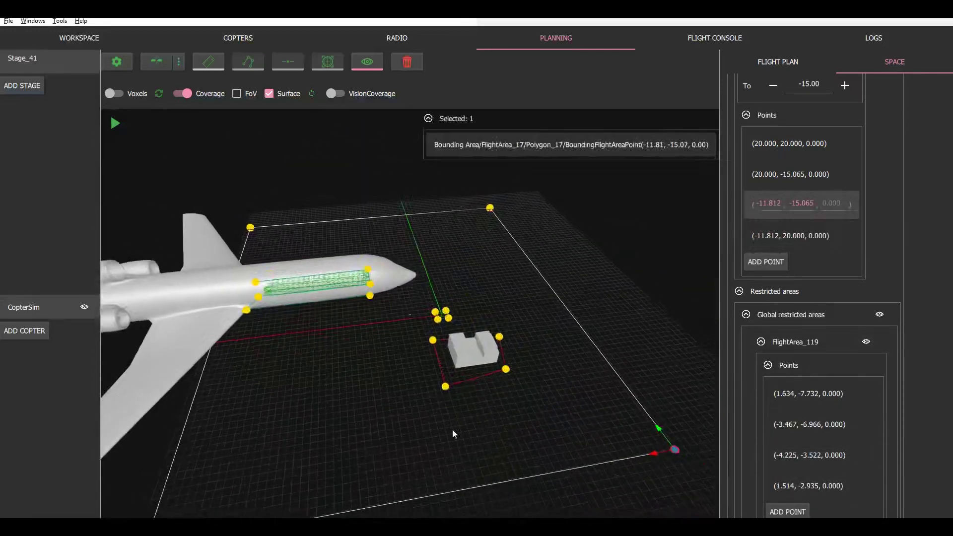
{"action": "left_click", "coordinate": [258, 231]}
{"action": "left_click_drag", "start_coordinate": [266, 379], "coordinate": [185, 505]}
{"action": "left_click", "coordinate": [204, 498]}
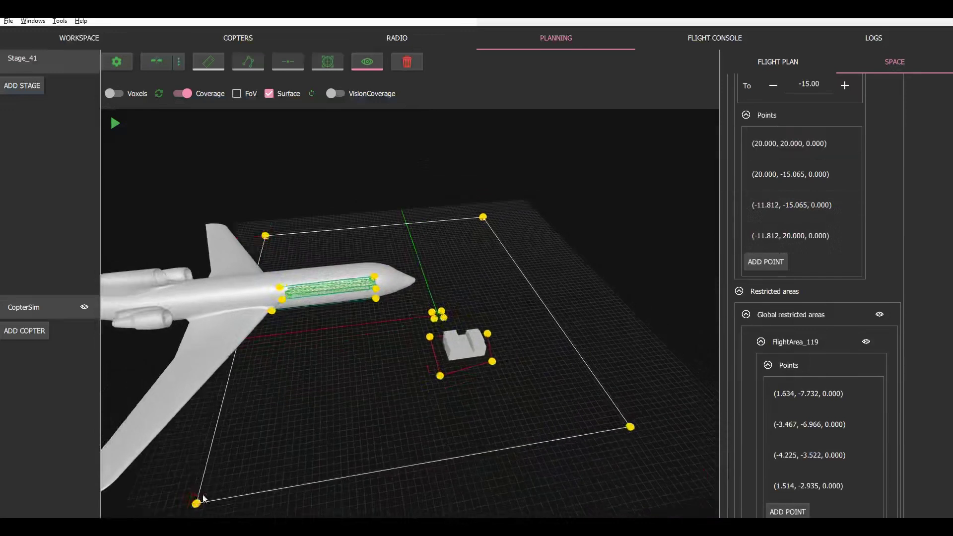
Go through the restricted area's four points around the tractor and check its outline from several angles.
{"action": "left_click", "coordinate": [440, 377]}
{"action": "left_click", "coordinate": [492, 361]}
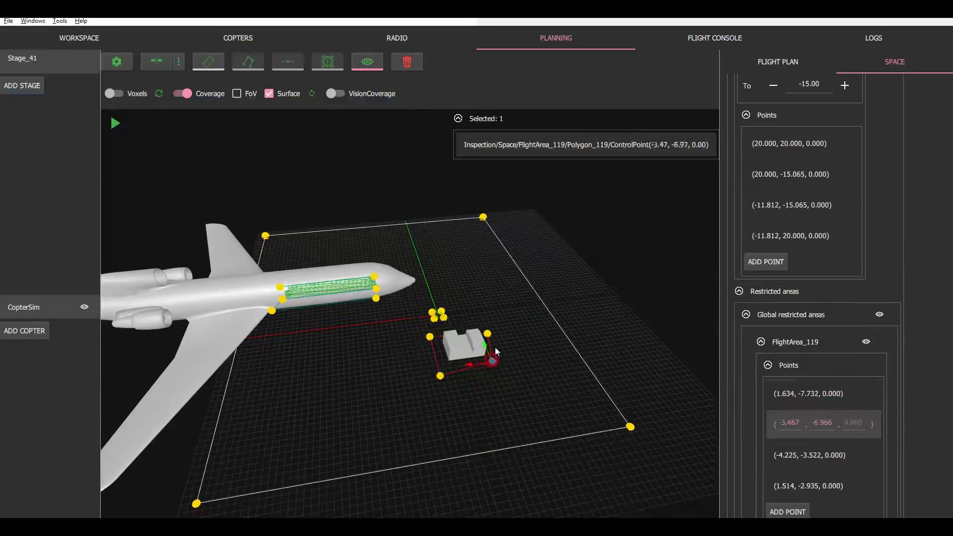
{"action": "left_click", "coordinate": [489, 334]}
{"action": "left_click", "coordinate": [429, 337]}
{"action": "left_click_drag", "start_coordinate": [421, 346], "coordinate": [394, 436]}
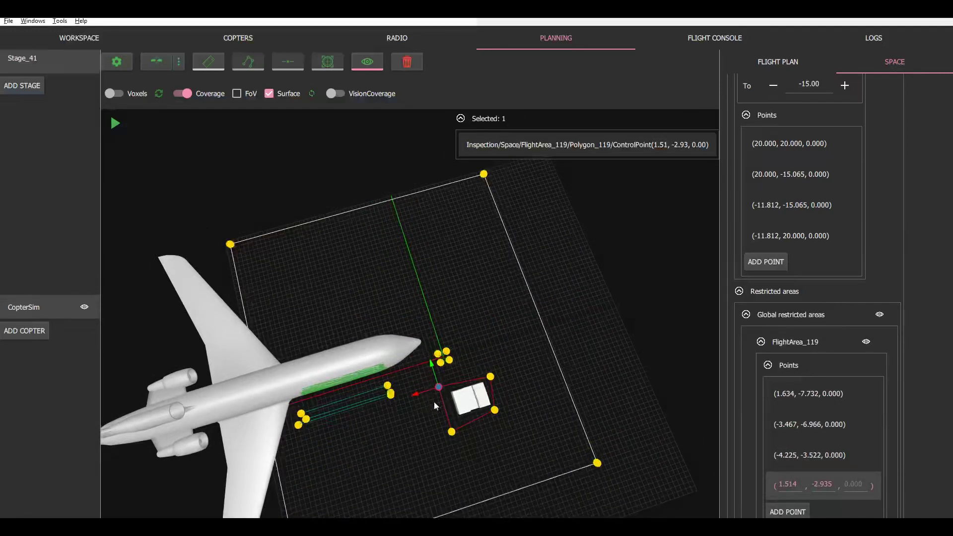
{"action": "left_click", "coordinate": [412, 432]}
{"action": "left_click_drag", "start_coordinate": [412, 432], "coordinate": [184, 172]}
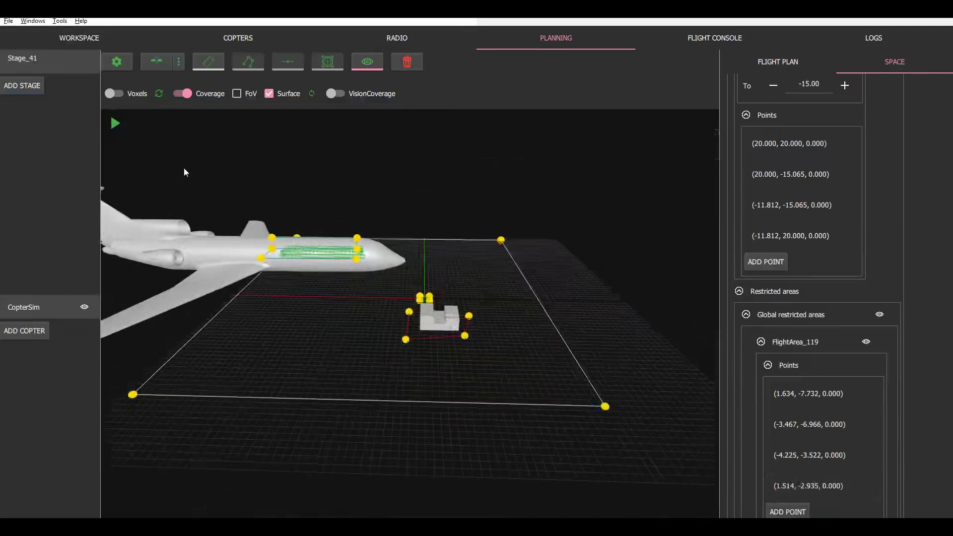
Display the voxels and examine the blocked zones around the aircraft, the tractor's restricted area and the inspection waypoints.
{"action": "left_click", "coordinate": [110, 94]}
{"action": "left_click_drag", "start_coordinate": [388, 268], "coordinate": [370, 305]}
{"action": "left_click_drag", "start_coordinate": [350, 346], "coordinate": [329, 261]}
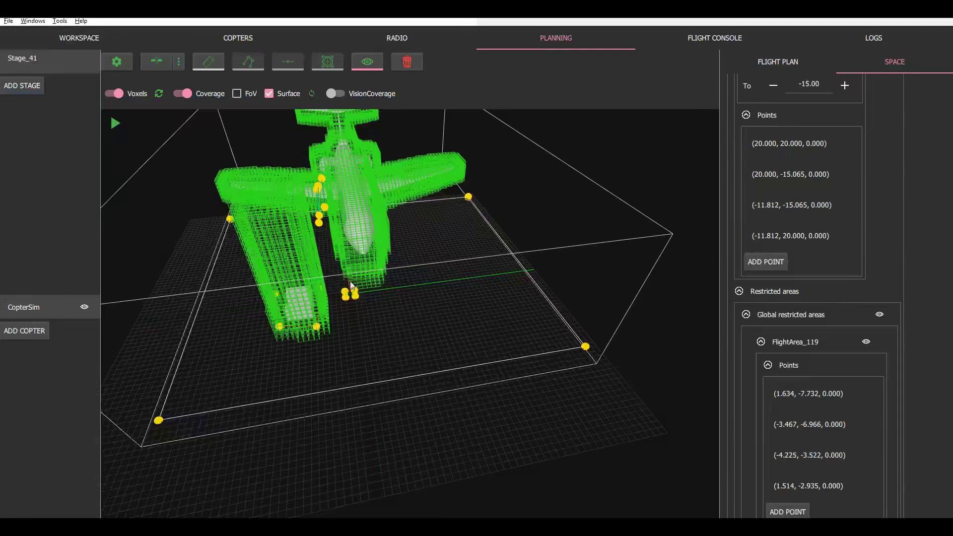
{"action": "scroll", "coordinate": [363, 283], "scroll_direction": "up", "scroll_amount": 3}
{"action": "middle_click_drag", "start_coordinate": [367, 290], "coordinate": [366, 312]}
{"action": "scroll", "coordinate": [368, 308], "scroll_direction": "up", "scroll_amount": 3}
{"action": "scroll", "coordinate": [369, 304], "scroll_direction": "up", "scroll_amount": 3}
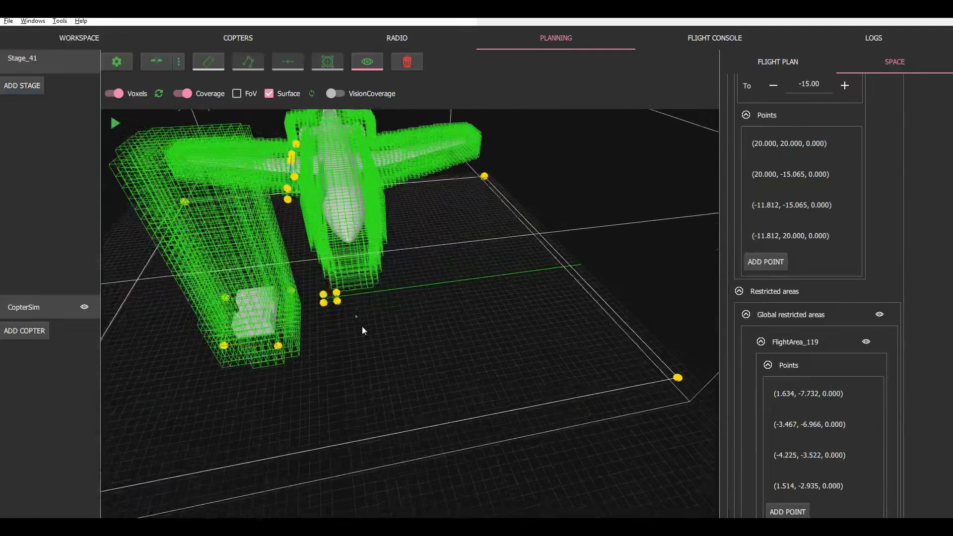
{"action": "middle_click_drag", "start_coordinate": [329, 266], "coordinate": [337, 240]}
{"action": "left_click", "coordinate": [321, 228]}
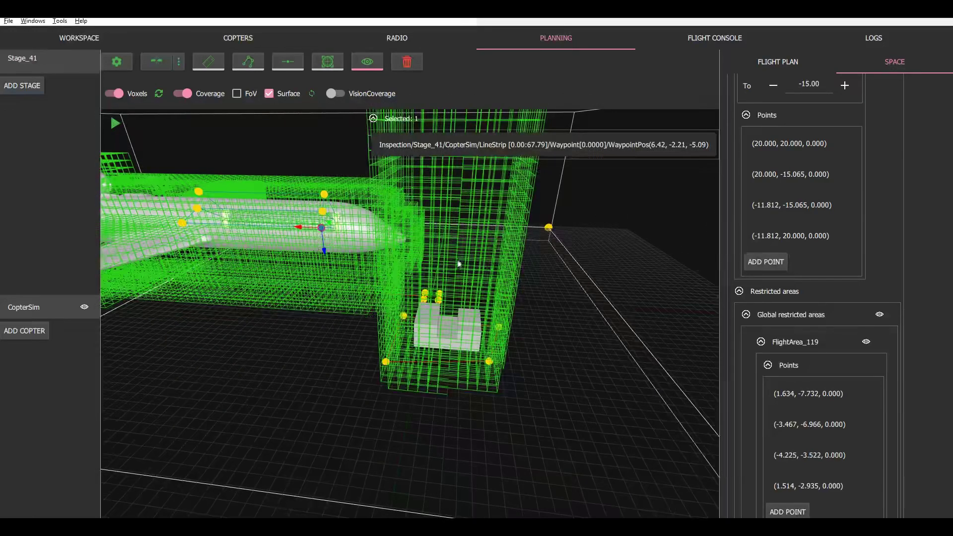
{"action": "left_click_drag", "start_coordinate": [458, 264], "coordinate": [453, 224]}
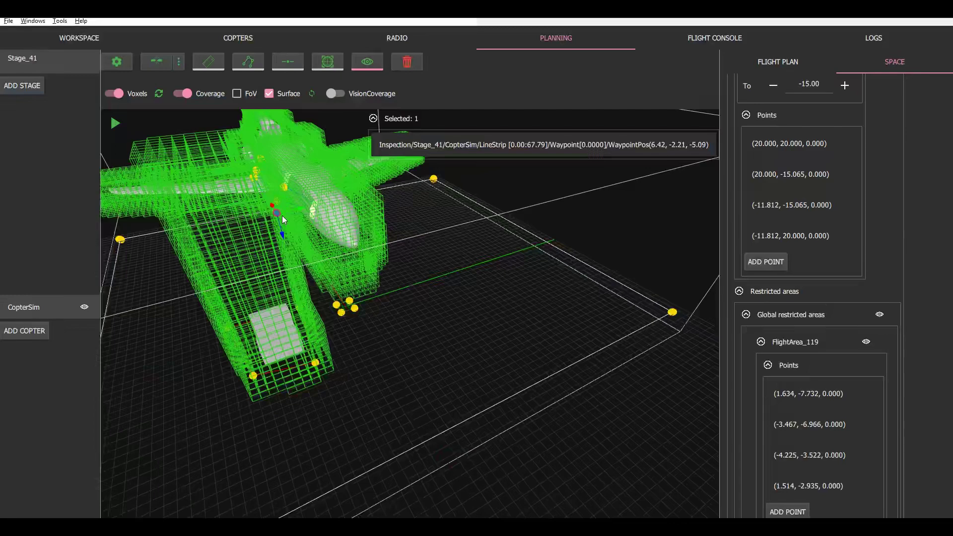
{"action": "left_click_drag", "start_coordinate": [280, 257], "coordinate": [194, 148]}
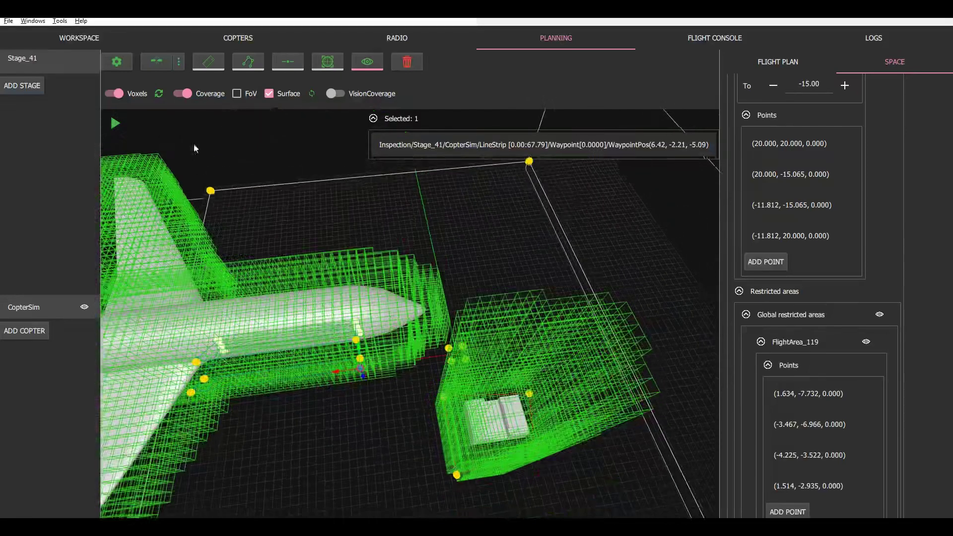
Start the flight simulation and display the copter's safe landing route.
{"action": "left_click", "coordinate": [115, 123]}
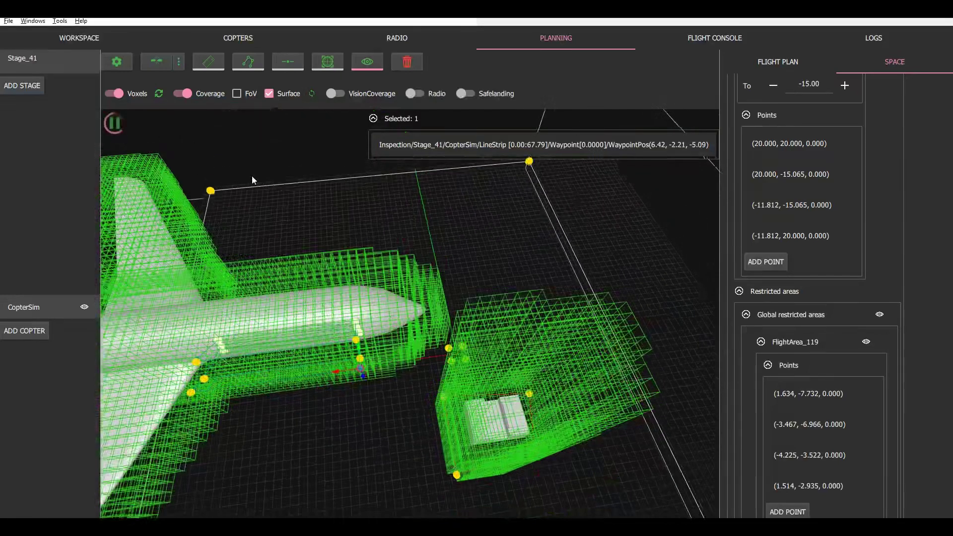
{"action": "left_click", "coordinate": [464, 93]}
{"action": "scroll", "coordinate": [431, 328], "scroll_direction": "up", "scroll_amount": 2}
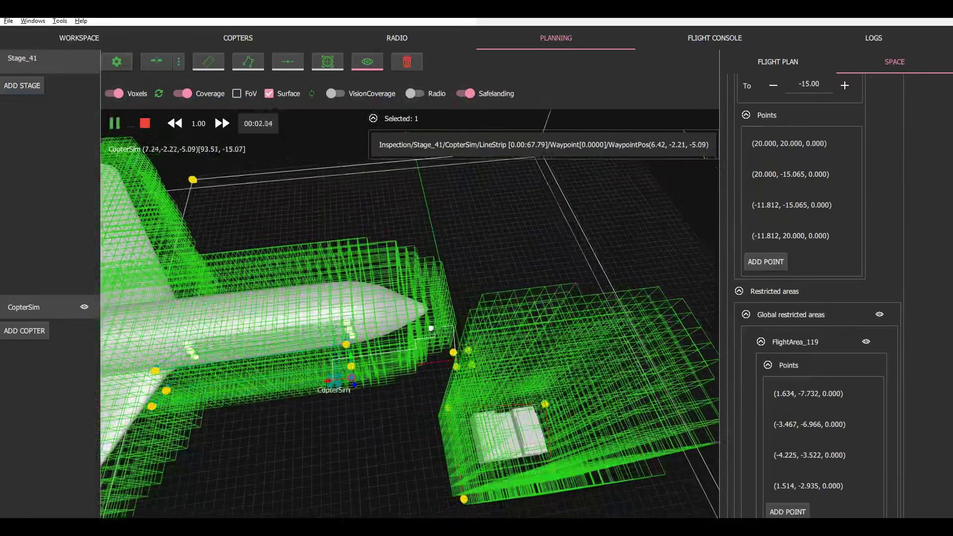
{"action": "left_click_drag", "start_coordinate": [431, 329], "coordinate": [337, 364]}
Hide the voxels and the coverage while the simulation runs.
{"action": "left_click", "coordinate": [116, 94]}
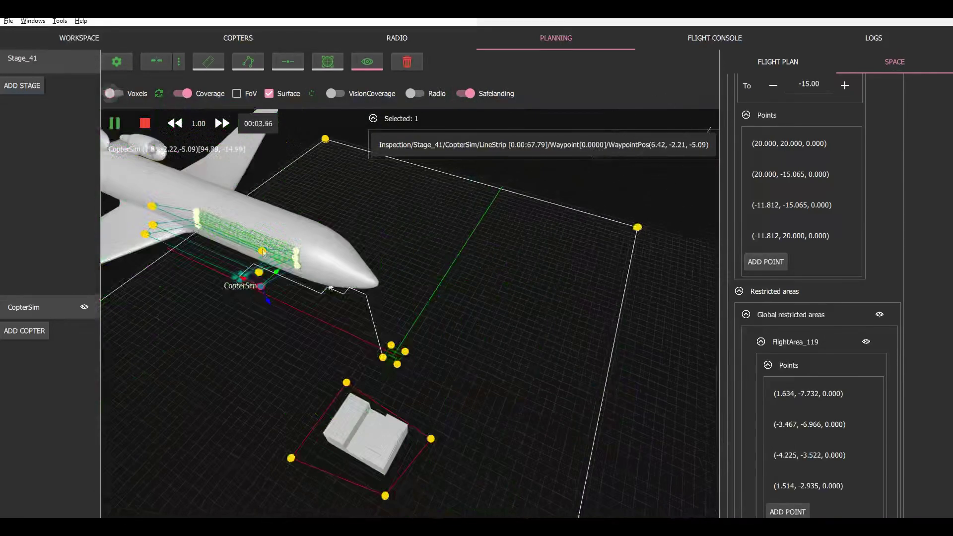
{"action": "left_click_drag", "start_coordinate": [340, 290], "coordinate": [298, 282]}
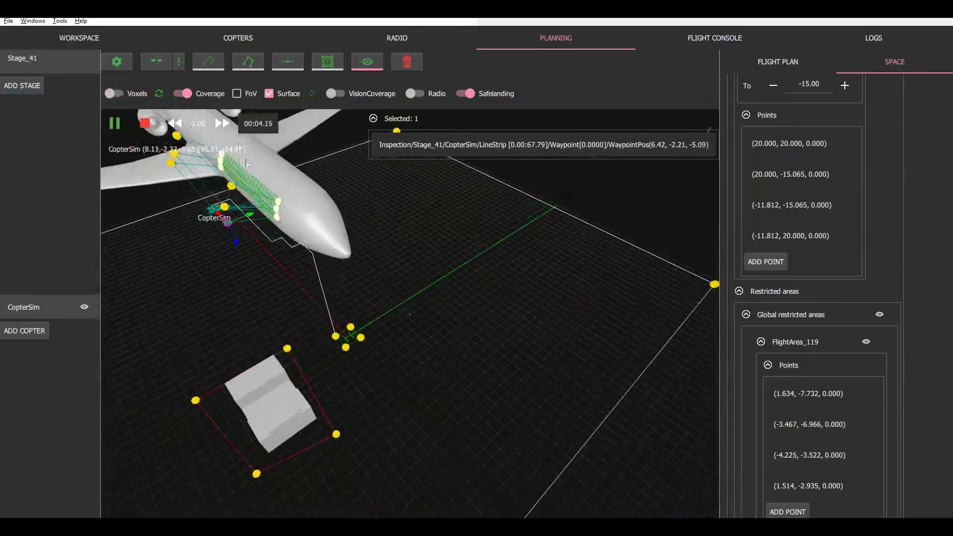
{"action": "left_click", "coordinate": [191, 94]}
{"action": "middle_click_drag", "start_coordinate": [218, 248], "coordinate": [297, 223]}
{"action": "scroll", "coordinate": [276, 232], "scroll_direction": "up", "scroll_amount": 3}
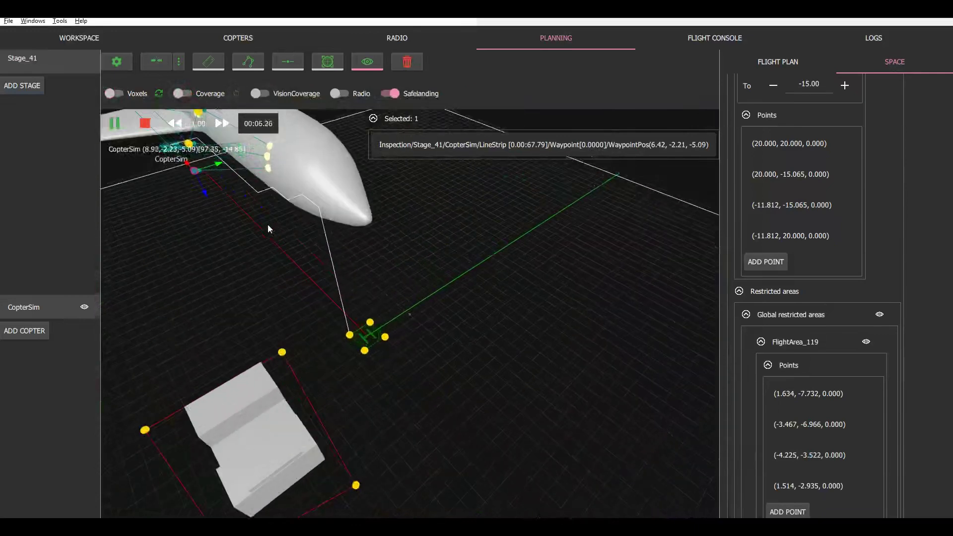
Examine the safe landing route from the simulated copter past the aircraft's nose to the landing area.
{"action": "left_click_drag", "start_coordinate": [267, 228], "coordinate": [322, 213]}
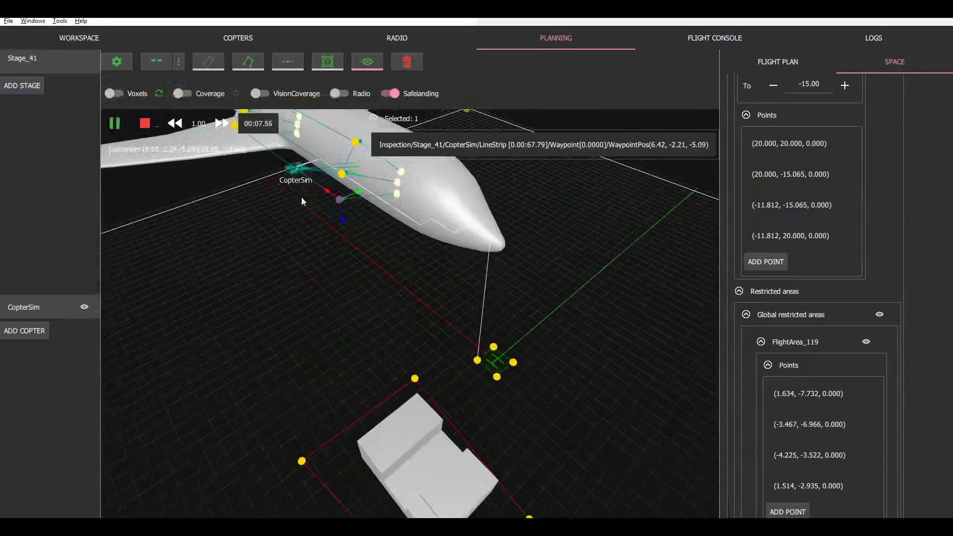
{"action": "scroll", "coordinate": [301, 199], "scroll_direction": "up", "scroll_amount": 1}
{"action": "middle_click_drag", "start_coordinate": [303, 218], "coordinate": [347, 279]}
{"action": "left_click_drag", "start_coordinate": [372, 258], "coordinate": [375, 298]}
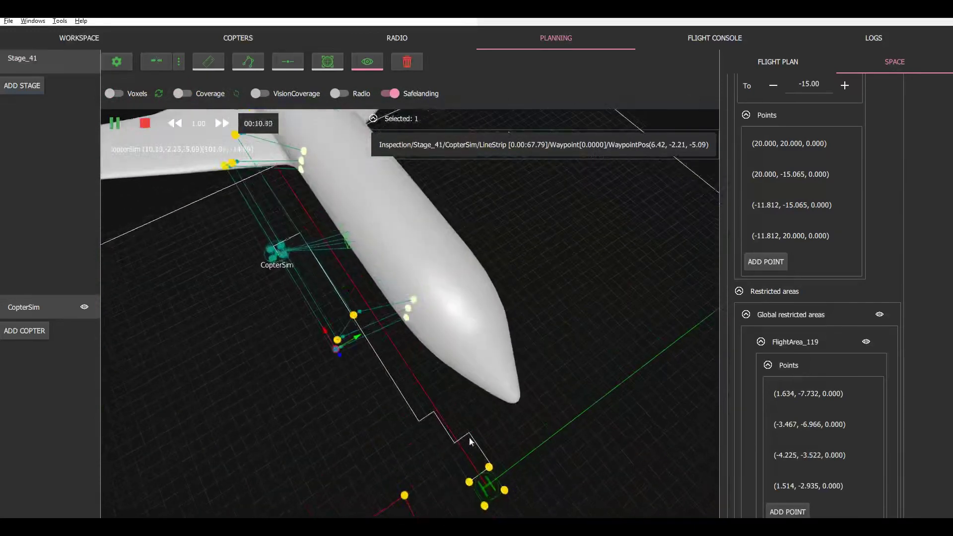
{"action": "scroll", "coordinate": [489, 459], "scroll_direction": "down", "scroll_amount": 1}
{"action": "middle_click_drag", "start_coordinate": [491, 461], "coordinate": [491, 318]}
{"action": "scroll", "coordinate": [470, 440], "scroll_direction": "up", "scroll_amount": 2}
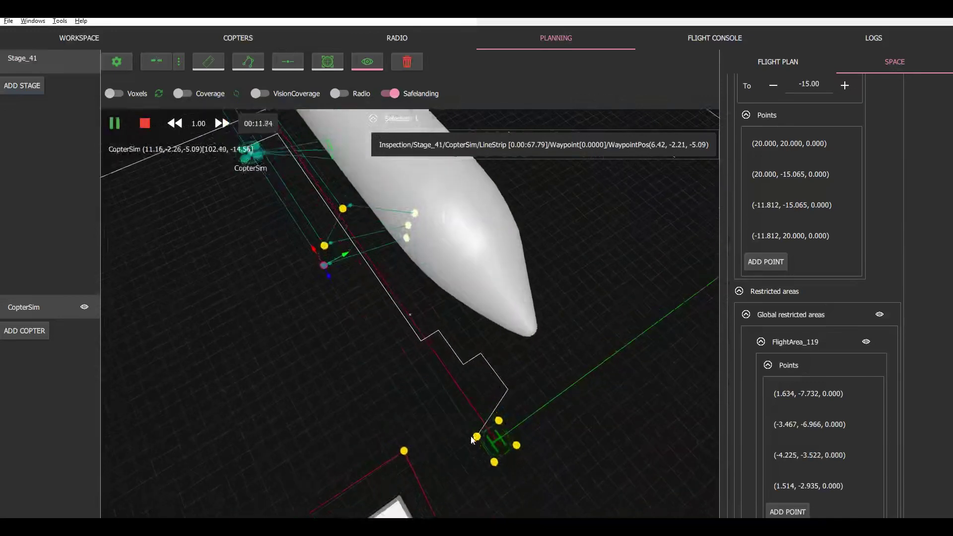
Move three corners of the safe landing area outward to about (1.059, -0.820), (0.634, 0.843) and (-1.027, 0.559).
{"action": "left_click", "coordinate": [476, 437]}
{"action": "left_click", "coordinate": [495, 461]}
{"action": "left_click", "coordinate": [516, 445]}
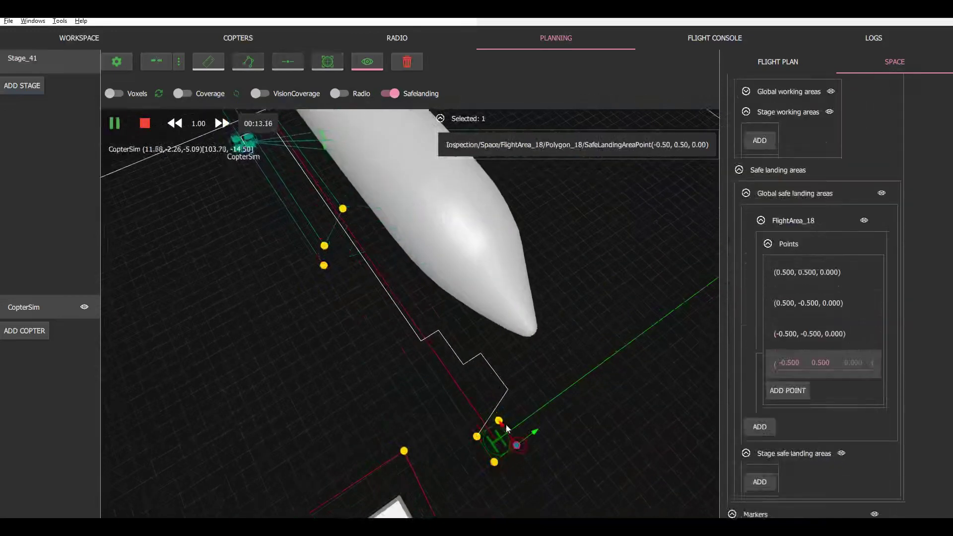
{"action": "left_click", "coordinate": [476, 436]}
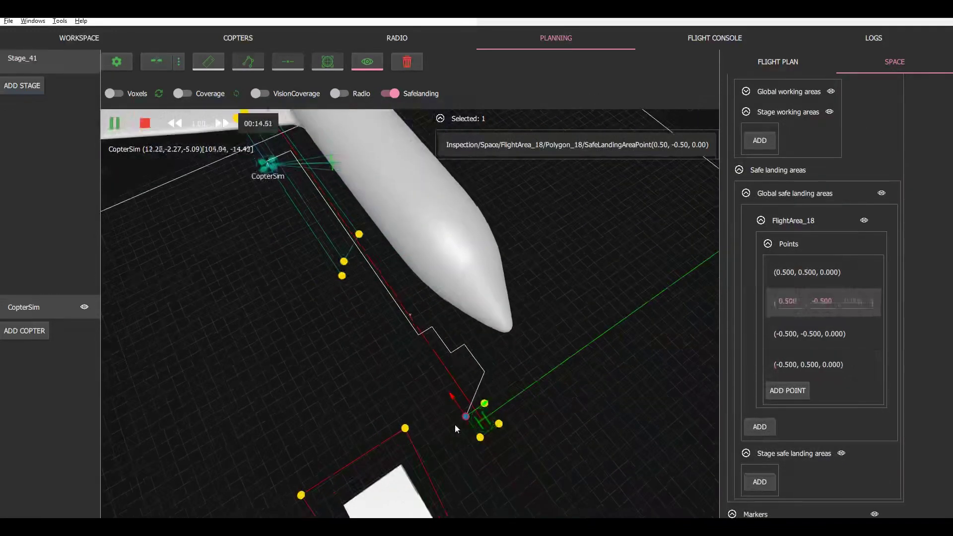
{"action": "left_click_drag", "start_coordinate": [466, 416], "coordinate": [491, 440]}
{"action": "left_click", "coordinate": [486, 404]}
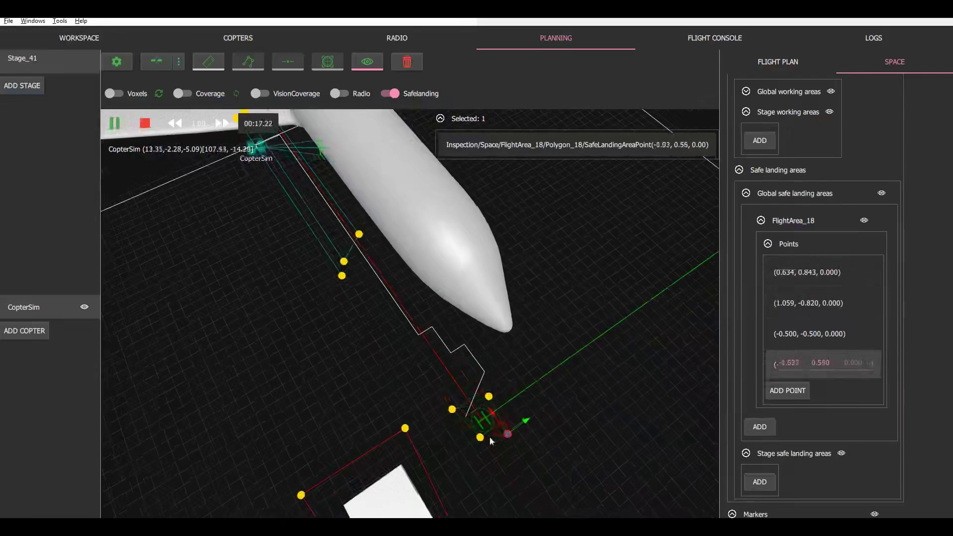
Move the safe landing area's remaining corner, nearest the tractor, outward to about (-1.045, -0.906).
{"action": "left_click", "coordinate": [479, 438]}
{"action": "middle_click_drag", "start_coordinate": [302, 380], "coordinate": [270, 361]}
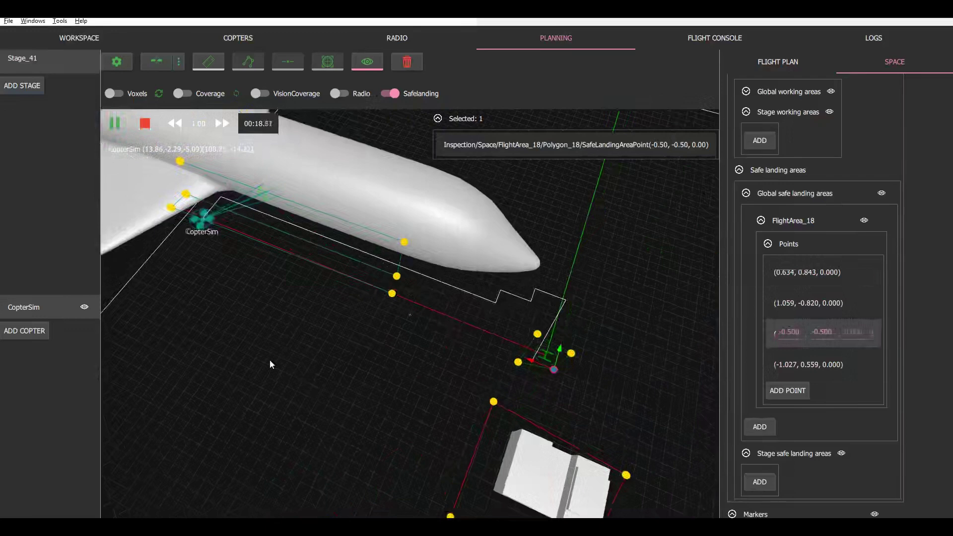
{"action": "left_click_drag", "start_coordinate": [554, 370], "coordinate": [565, 383]}
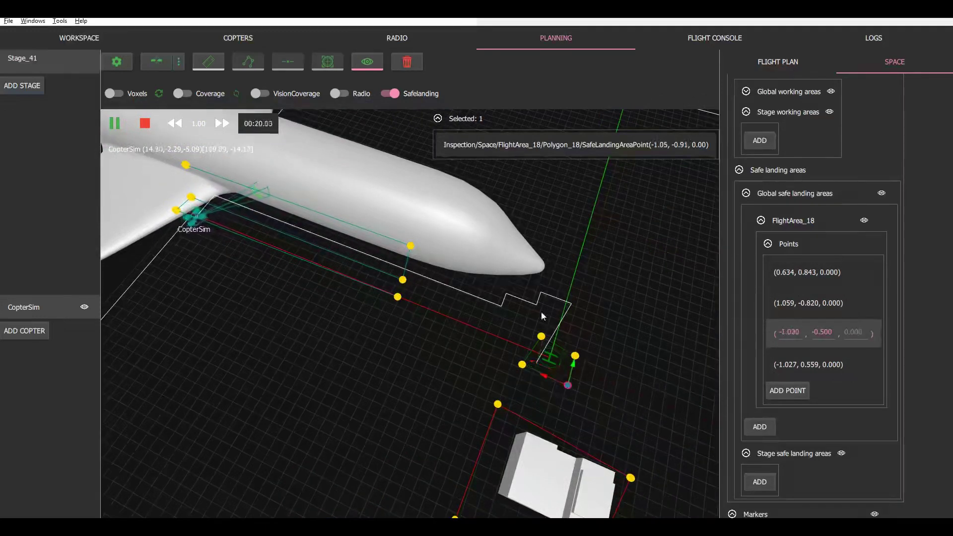
Follow the simulated copter and its safe landing route along the fuselage near the wing root.
{"action": "middle_click_drag", "start_coordinate": [247, 375], "coordinate": [255, 373]}
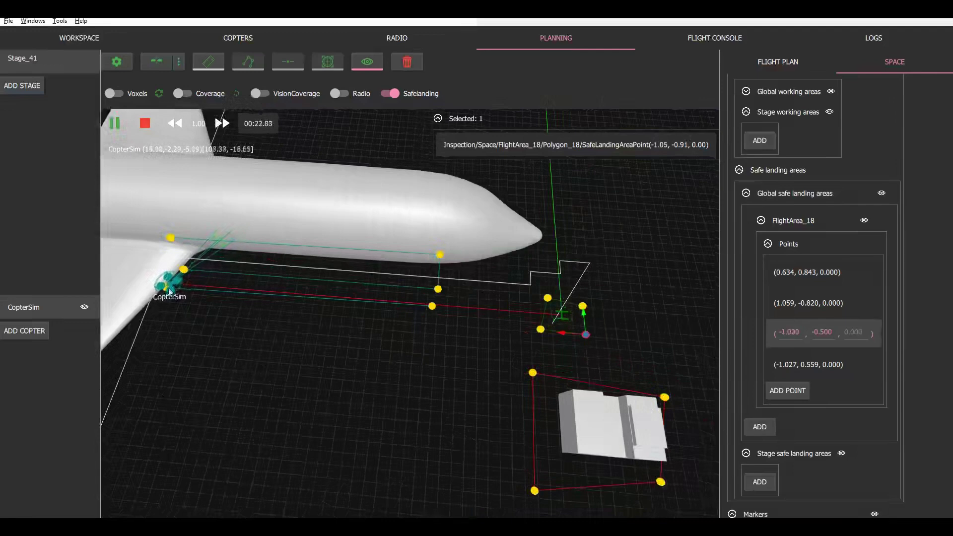
{"action": "scroll", "coordinate": [169, 289], "scroll_direction": "up", "scroll_amount": 4}
{"action": "middle_click_drag", "start_coordinate": [169, 288], "coordinate": [385, 344]}
{"action": "scroll", "coordinate": [276, 314], "scroll_direction": "down", "scroll_amount": 3}
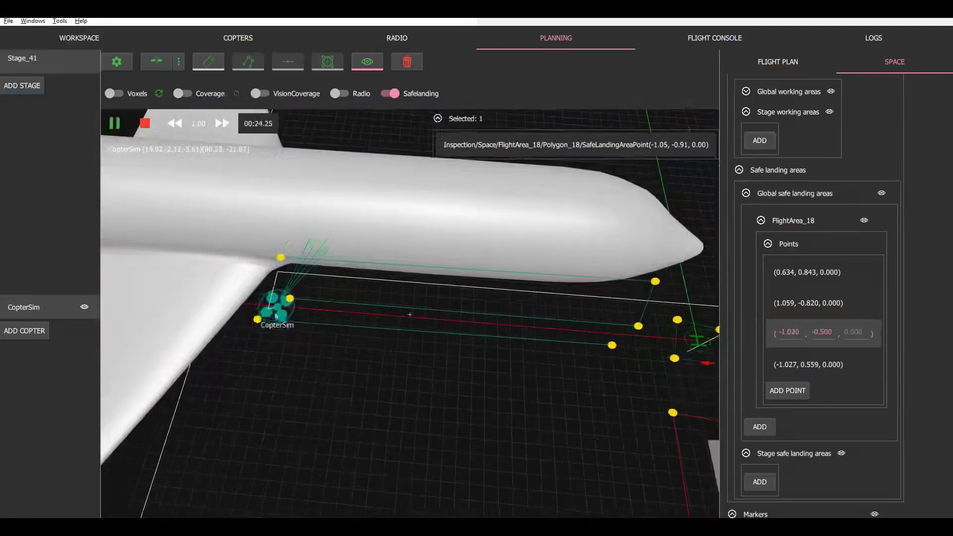
{"action": "middle_click_drag", "start_coordinate": [380, 333], "coordinate": [265, 163]}
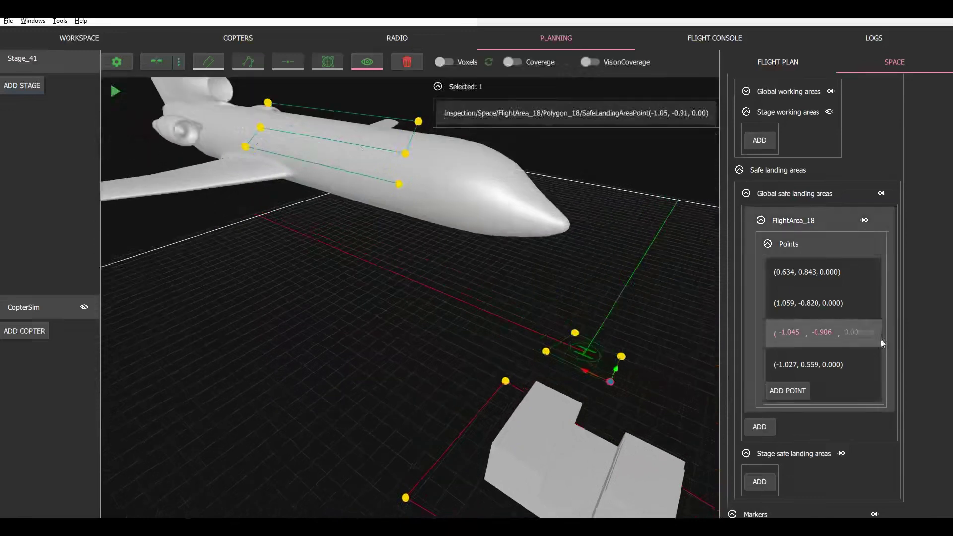
Add a second global safe landing area and give it four points.
{"action": "scroll", "coordinate": [911, 327], "scroll_direction": "down", "scroll_amount": 2}
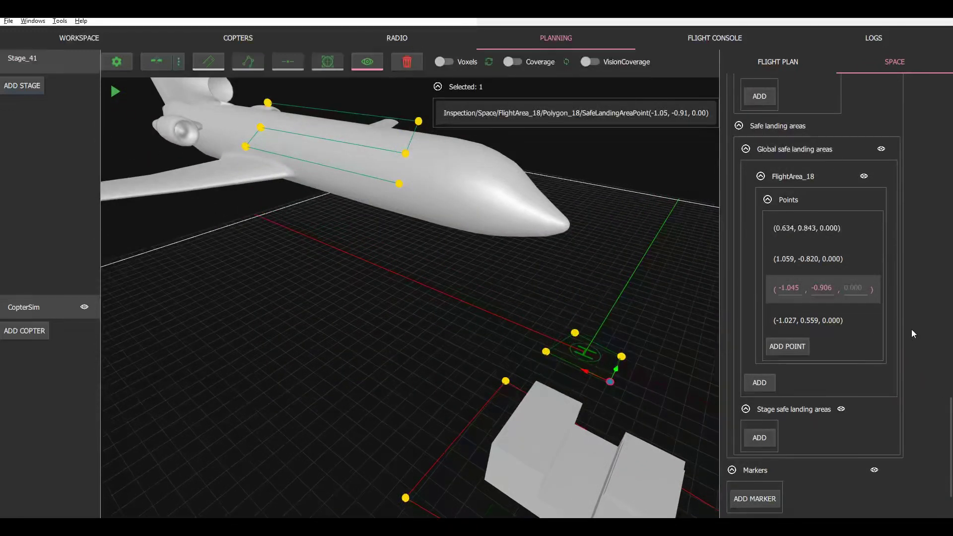
{"action": "left_click", "coordinate": [759, 391]}
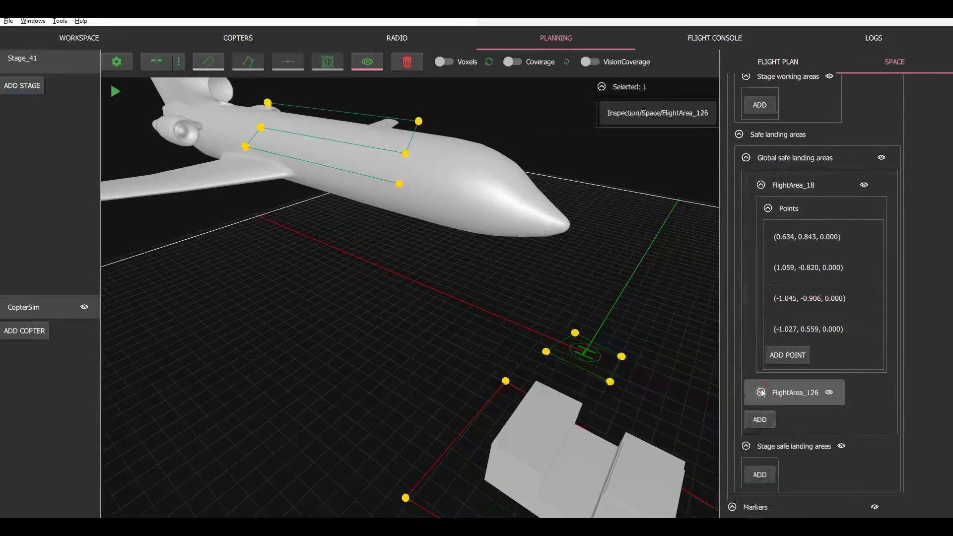
{"action": "left_click", "coordinate": [761, 393]}
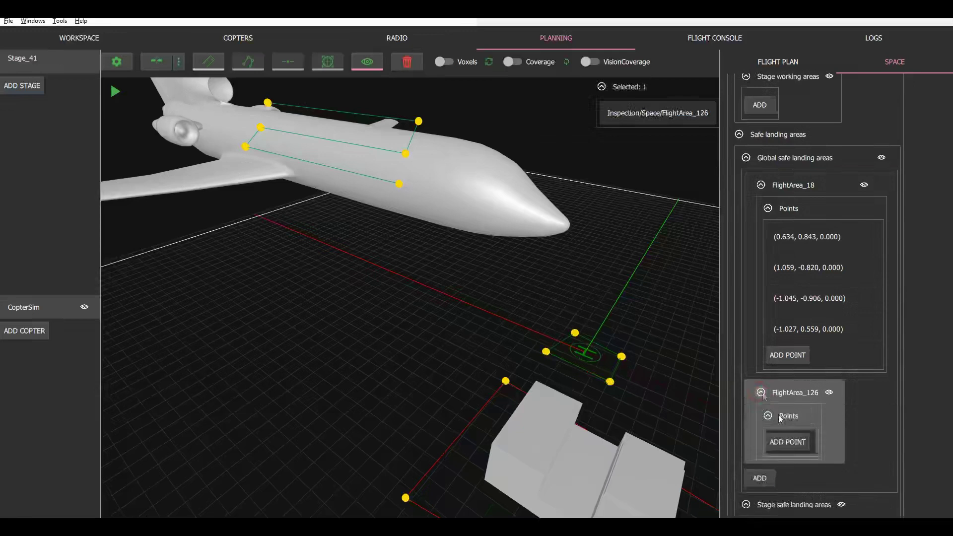
{"action": "left_click", "coordinate": [787, 440]}
{"action": "left_click", "coordinate": [788, 470]}
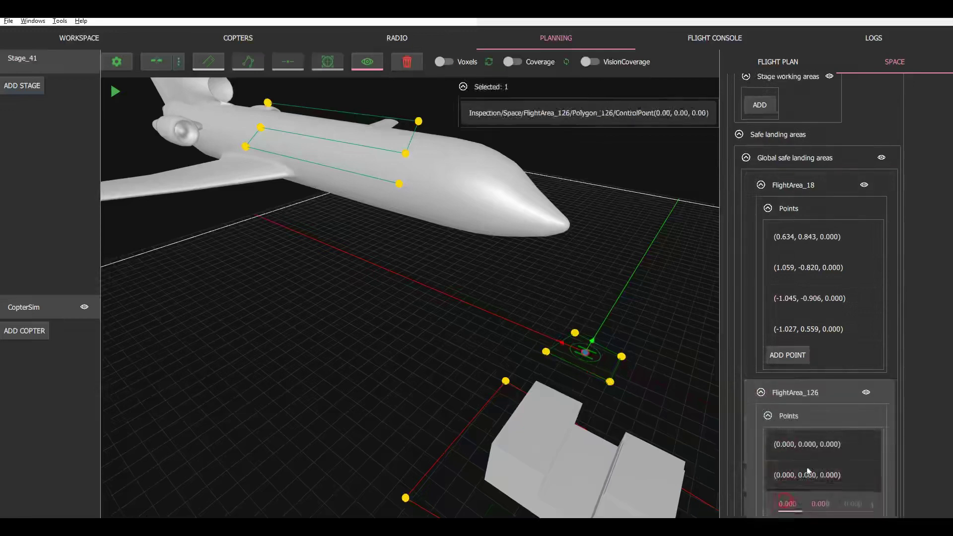
{"action": "scroll", "coordinate": [819, 367], "scroll_direction": "down", "scroll_amount": 3}
{"action": "left_click", "coordinate": [789, 481]}
Move the new landing area's first two points to about (11.791, -8.663) and (8.361, -8.825).
{"action": "left_click", "coordinate": [804, 397]}
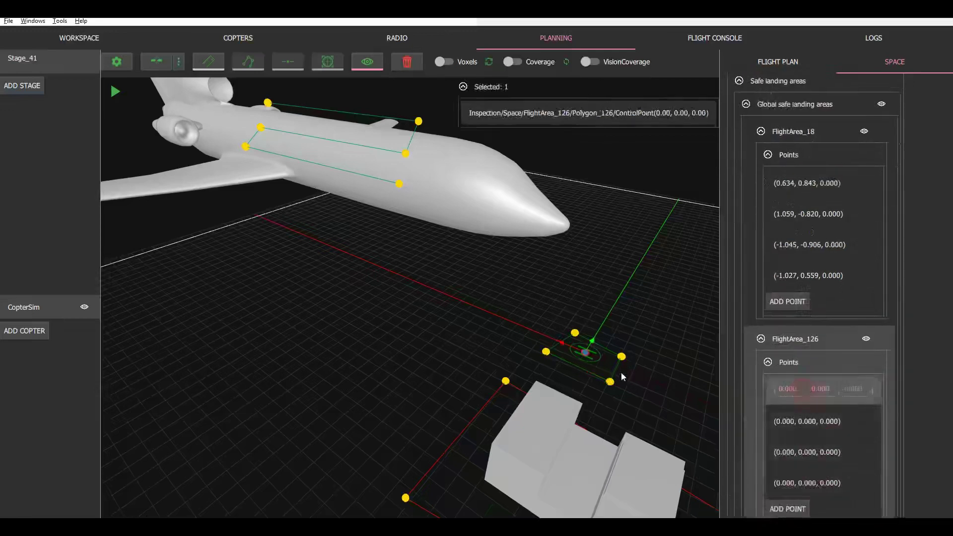
{"action": "left_click_drag", "start_coordinate": [585, 353], "coordinate": [171, 339]}
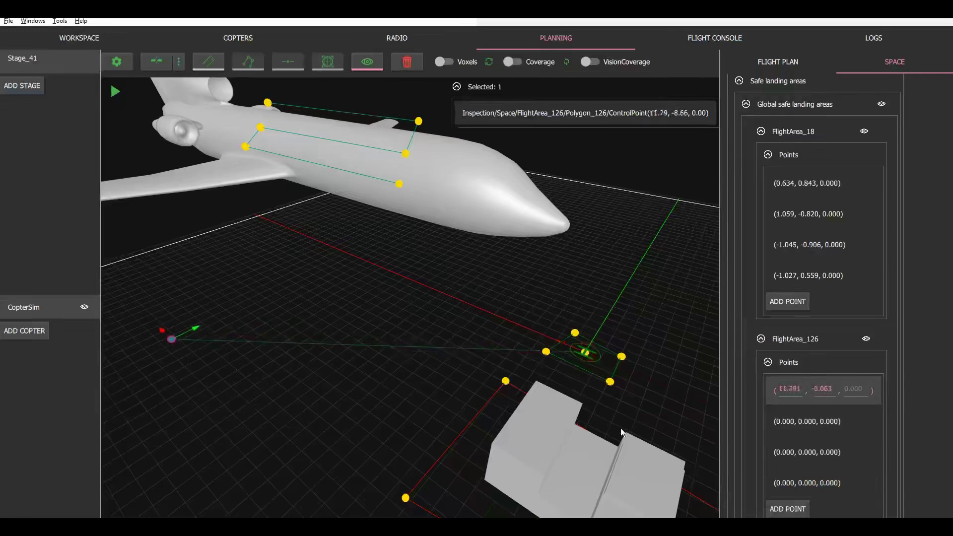
{"action": "left_click", "coordinate": [839, 419]}
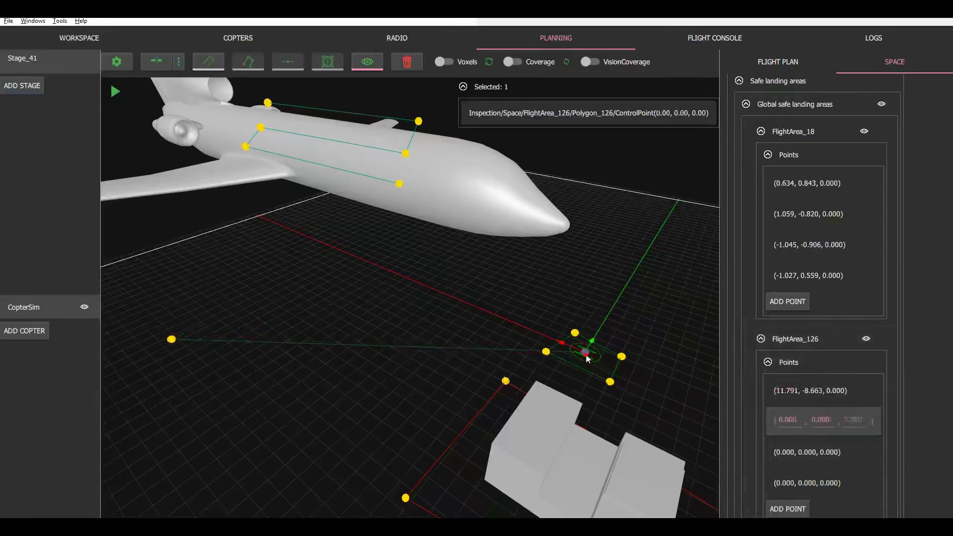
{"action": "left_click_drag", "start_coordinate": [586, 354], "coordinate": [215, 387]}
Move the new landing area's third and fourth points to about (9.735, -11.475) and (12.904, -9.896).
{"action": "left_click", "coordinate": [810, 436]}
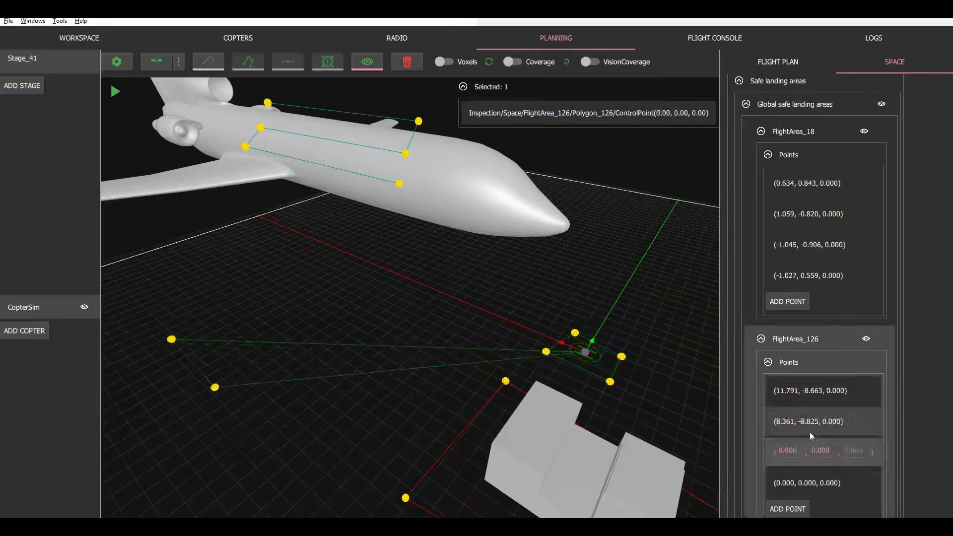
{"action": "left_click_drag", "start_coordinate": [586, 353], "coordinate": [587, 354]}
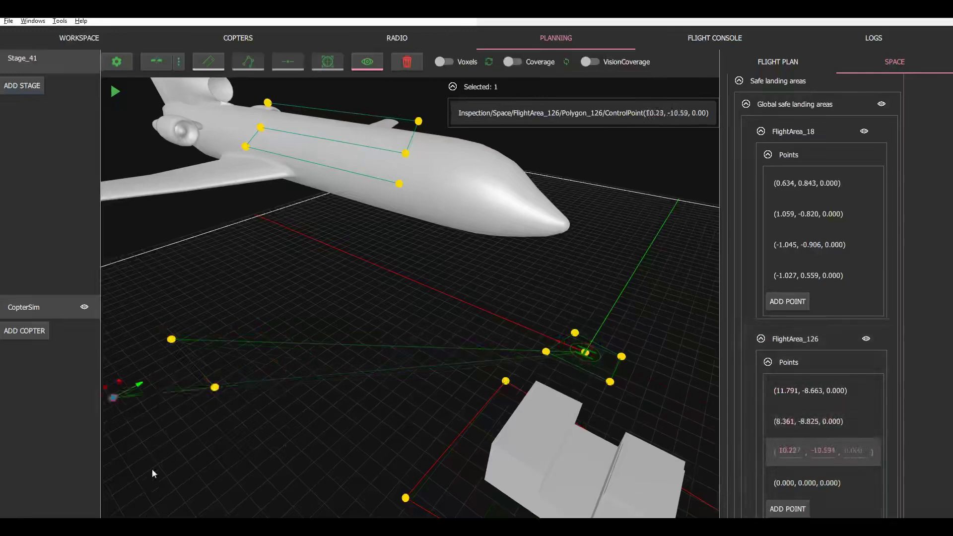
{"action": "left_click", "coordinate": [818, 480]}
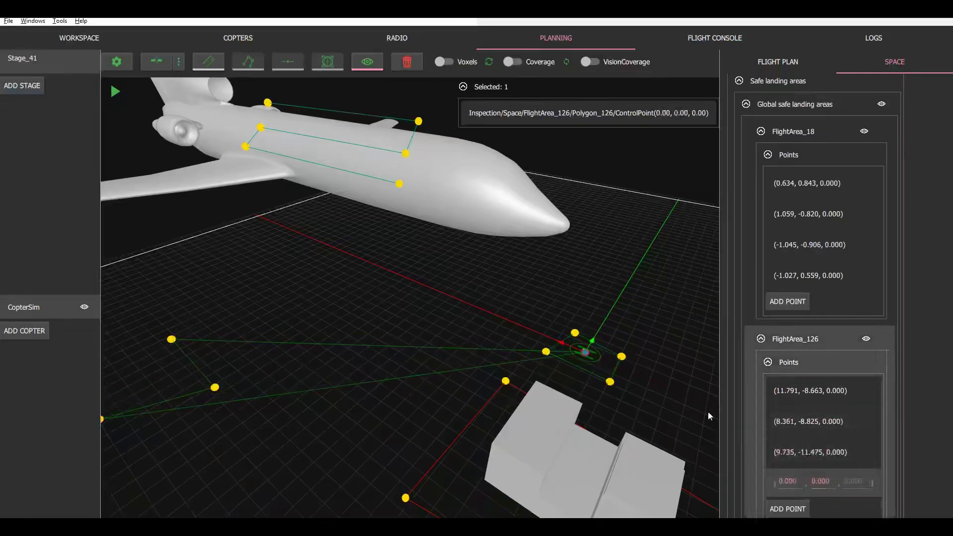
{"action": "left_click_drag", "start_coordinate": [591, 354], "coordinate": [153, 341]}
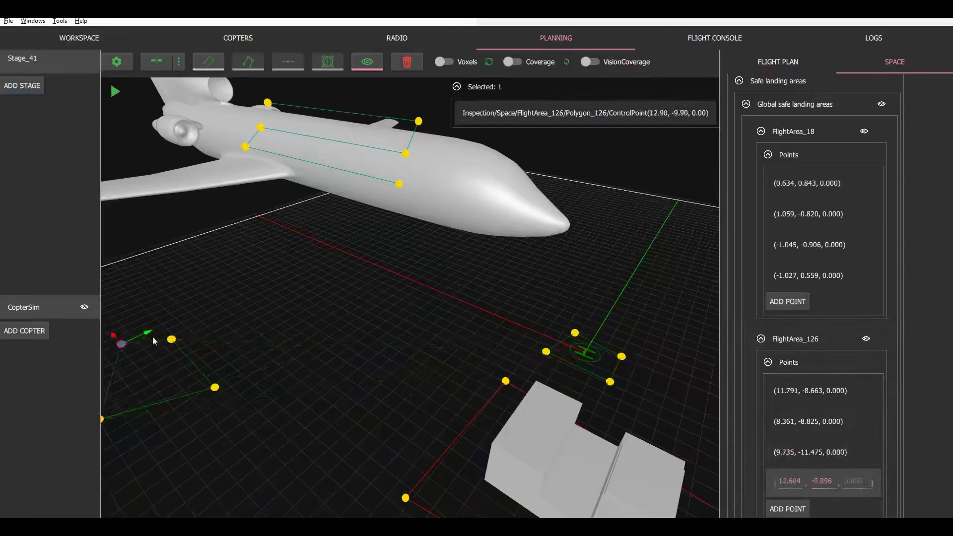
Run the flight simulation with both safe landing areas in view and raise the playback speed to 3.40.
{"action": "scroll", "coordinate": [153, 340], "scroll_direction": "down", "scroll_amount": 2}
{"action": "middle_click_drag", "start_coordinate": [227, 349], "coordinate": [396, 370]}
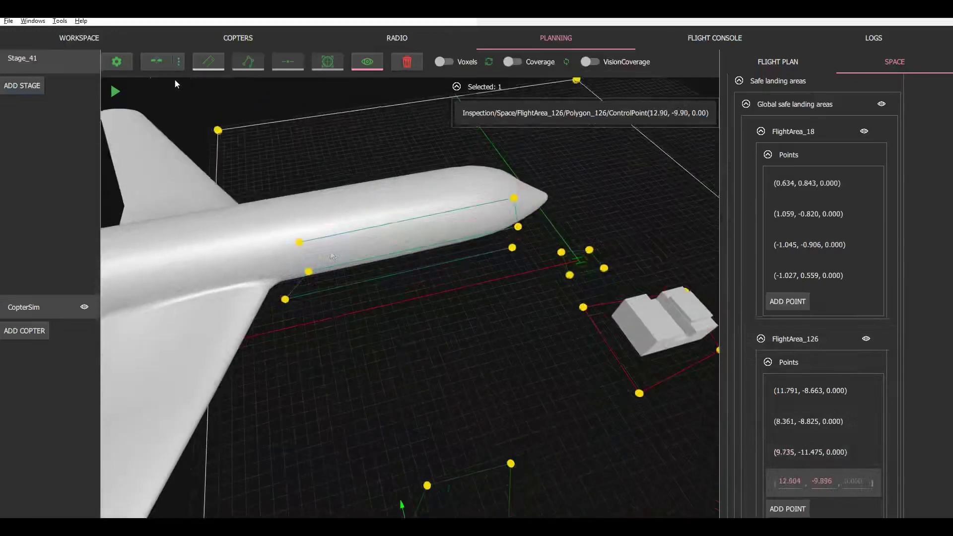
{"action": "middle_click_drag", "start_coordinate": [174, 78], "coordinate": [124, 84]}
{"action": "left_click", "coordinate": [114, 90]}
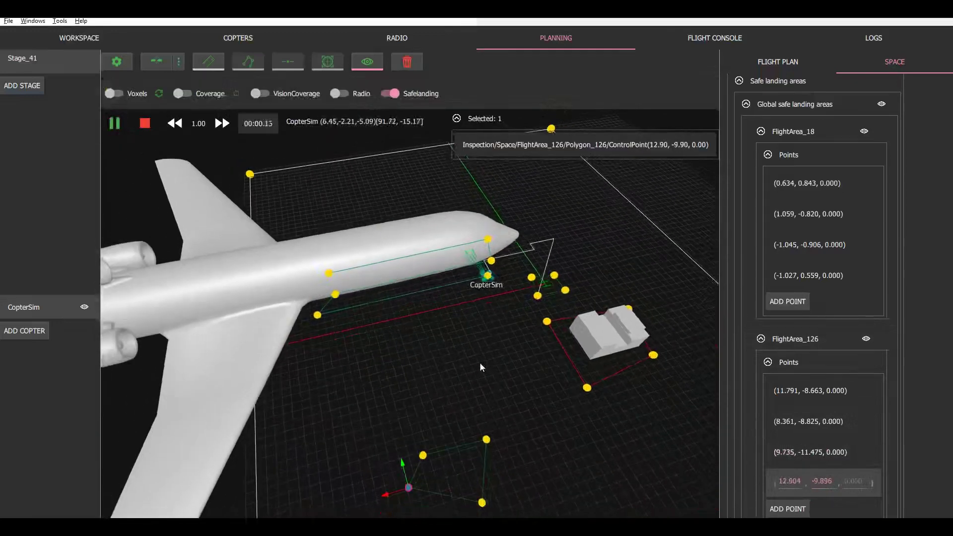
{"action": "left_click", "coordinate": [218, 123]}
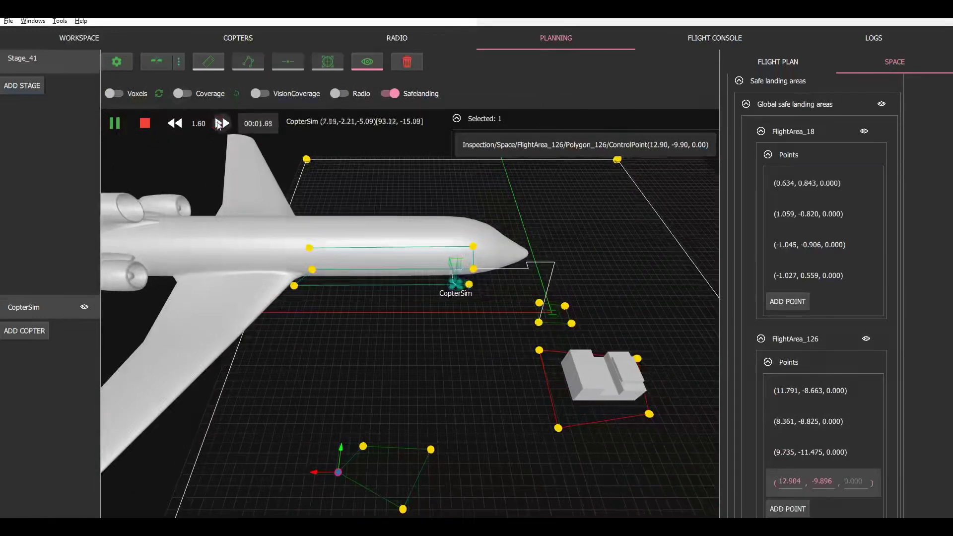
{"action": "left_click", "coordinate": [218, 123]}
{"action": "left_click", "coordinate": [218, 123]}
{"action": "left_click", "coordinate": [218, 123]}
{"action": "left_click", "coordinate": [219, 123]}
{"action": "left_click", "coordinate": [220, 123]}
{"action": "left_click", "coordinate": [219, 123]}
{"action": "left_click", "coordinate": [219, 123]}
{"action": "left_click", "coordinate": [220, 123]}
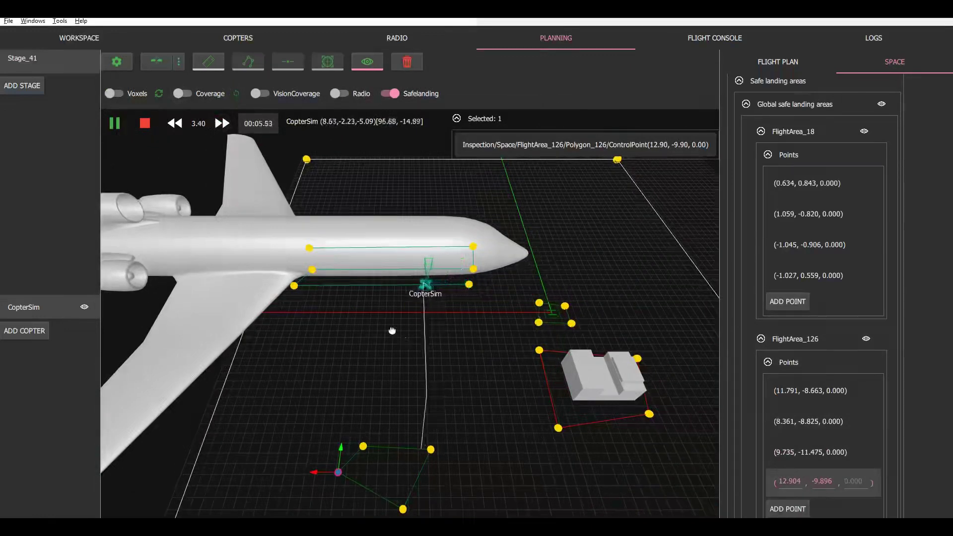
Examine the copter's safe landing route to the second landing area from several angles and stop the simulation.
{"action": "middle_click_drag", "start_coordinate": [392, 331], "coordinate": [330, 323]}
{"action": "middle_click_drag", "start_coordinate": [367, 385], "coordinate": [266, 270]}
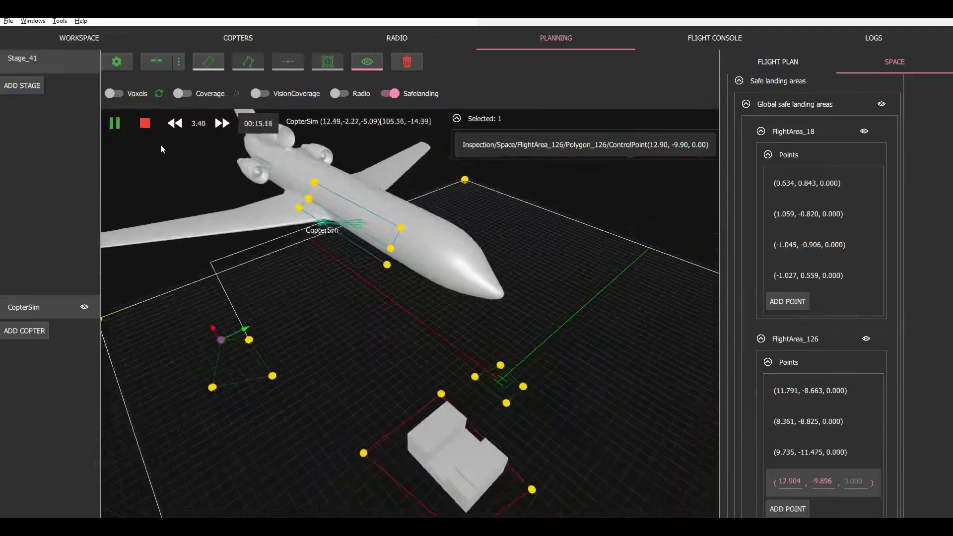
{"action": "left_click", "coordinate": [144, 123]}
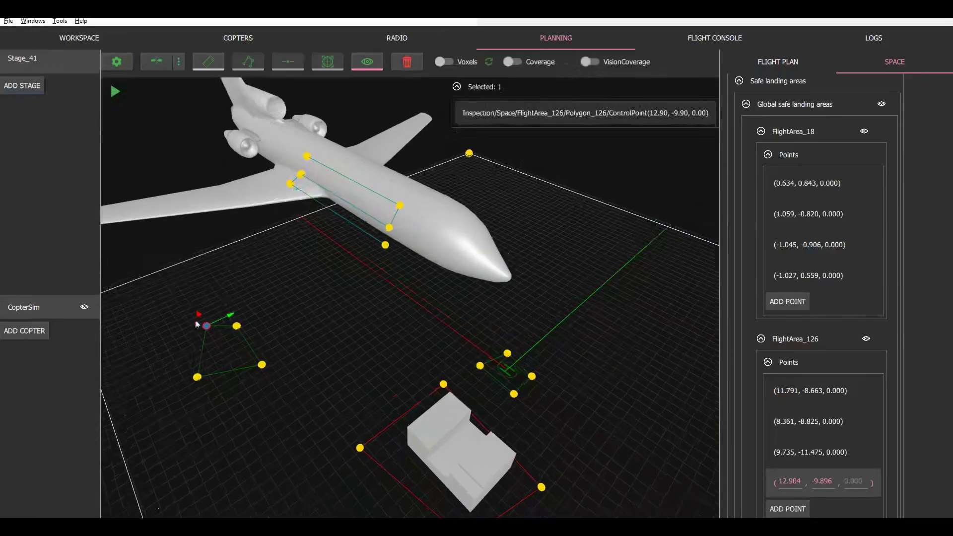
Move the second landing area's third point to about (9.735, -10.165) and shift all four points across the fuselage, the first to about (11.791, 10.641).
{"action": "left_click", "coordinate": [198, 377]}
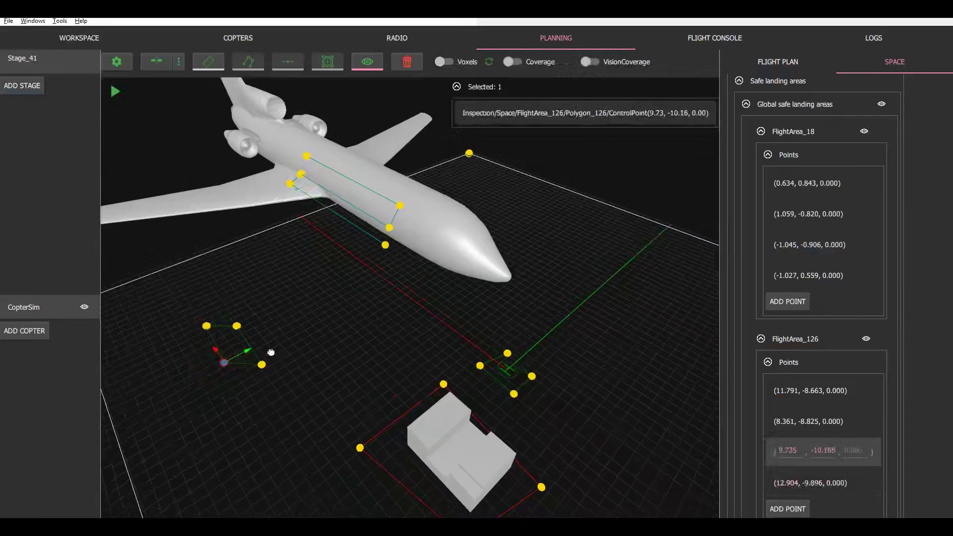
{"action": "left_click_drag", "start_coordinate": [251, 356], "coordinate": [238, 337]}
{"action": "left_click_drag", "start_coordinate": [200, 248], "coordinate": [267, 341]}
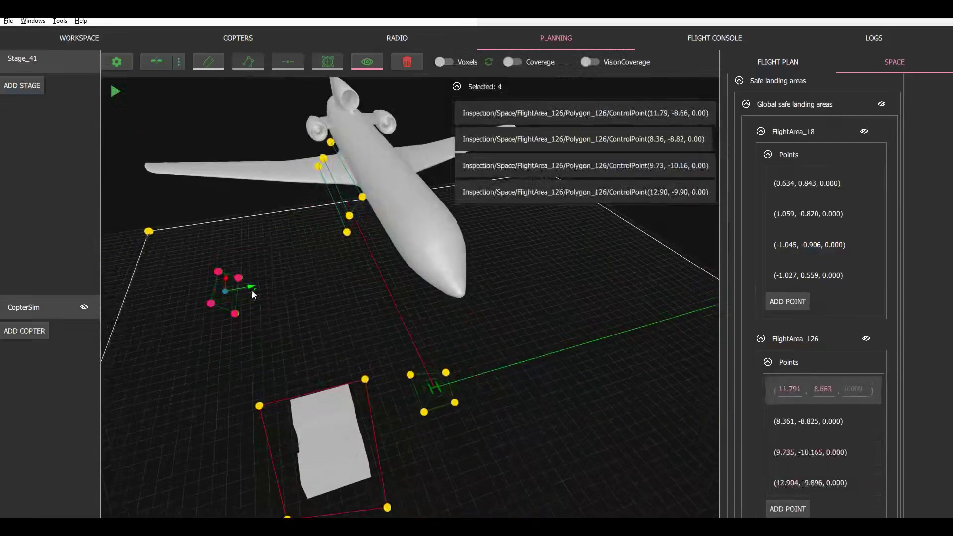
{"action": "left_click_drag", "start_coordinate": [258, 287], "coordinate": [568, 263]}
{"action": "middle_click_drag", "start_coordinate": [567, 260], "coordinate": [551, 263]}
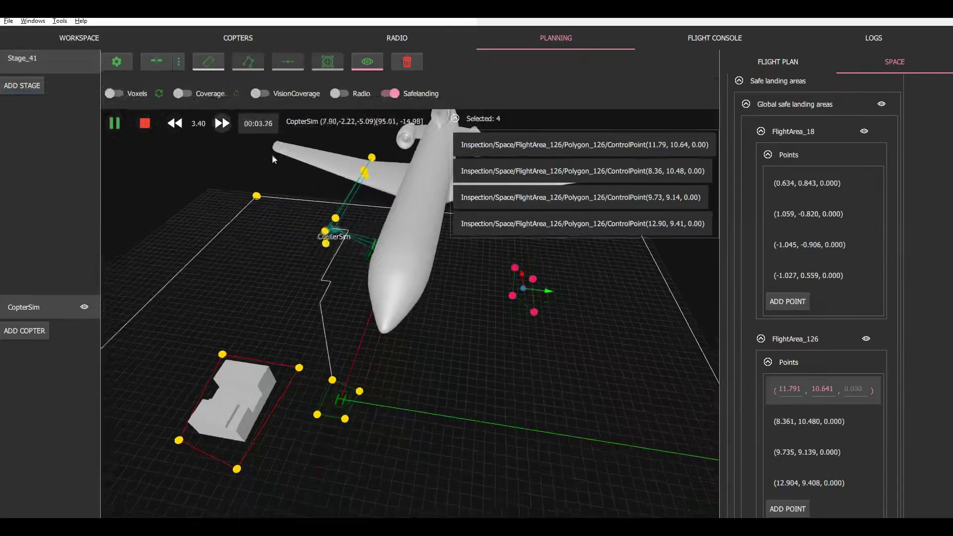
Follow the simulated copter toward the wing root at 3.80 playback speed and pause once its landing route crosses the fuselage.
{"action": "left_click", "coordinate": [446, 278]}
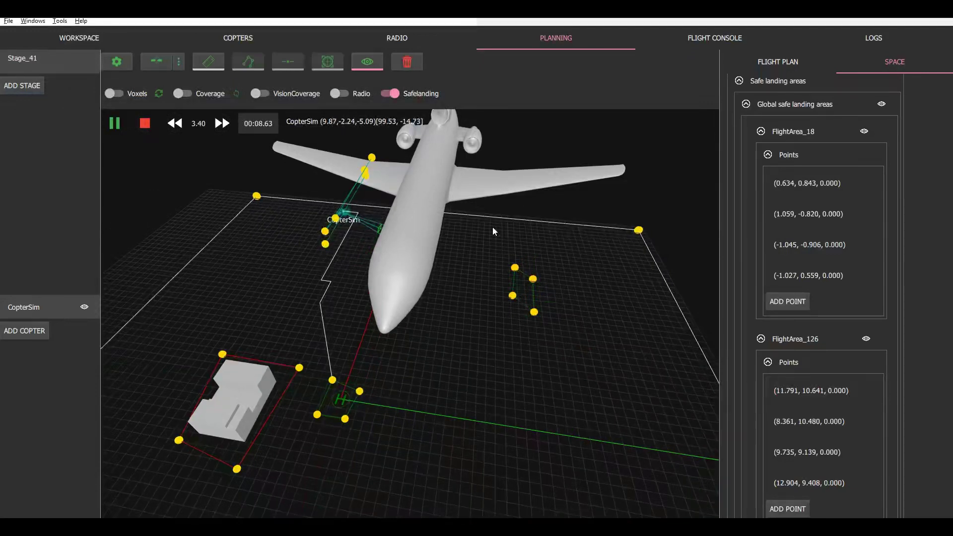
{"action": "middle_click_drag", "start_coordinate": [424, 289], "coordinate": [422, 284]}
{"action": "scroll", "coordinate": [422, 284], "scroll_direction": "up", "scroll_amount": 1}
{"action": "scroll", "coordinate": [386, 234], "scroll_direction": "up", "scroll_amount": 1}
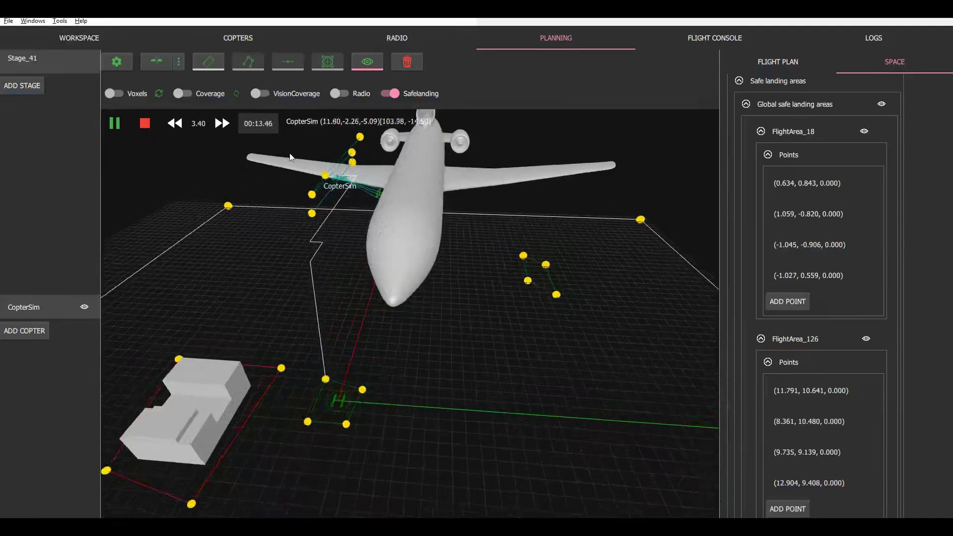
{"action": "left_click", "coordinate": [222, 124]}
{"action": "middle_click_drag", "start_coordinate": [516, 282], "coordinate": [494, 262]}
{"action": "left_click", "coordinate": [115, 123]}
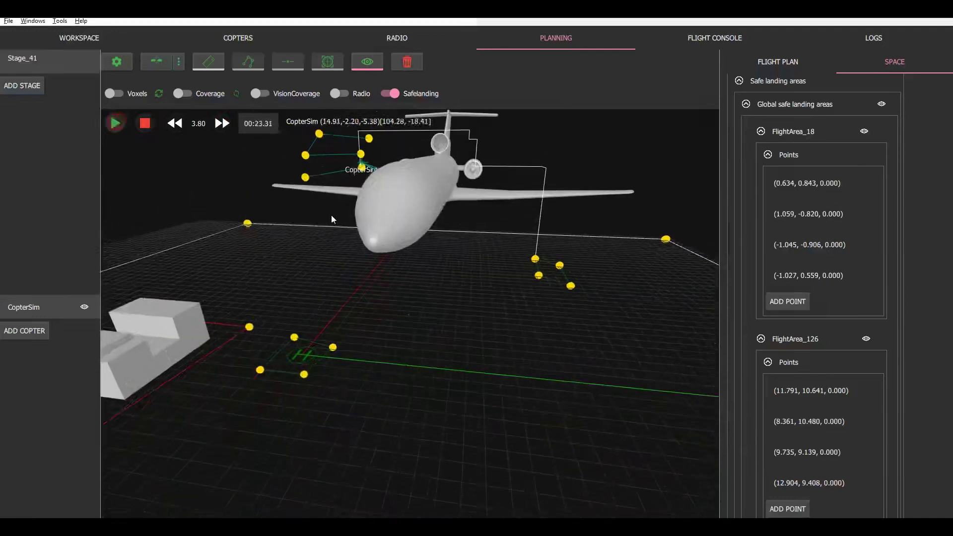
Examine the paused safe landing route over the fuselage to the relocated landing area, and stop the simulation.
{"action": "middle_click_drag", "start_coordinate": [334, 215], "coordinate": [419, 243]}
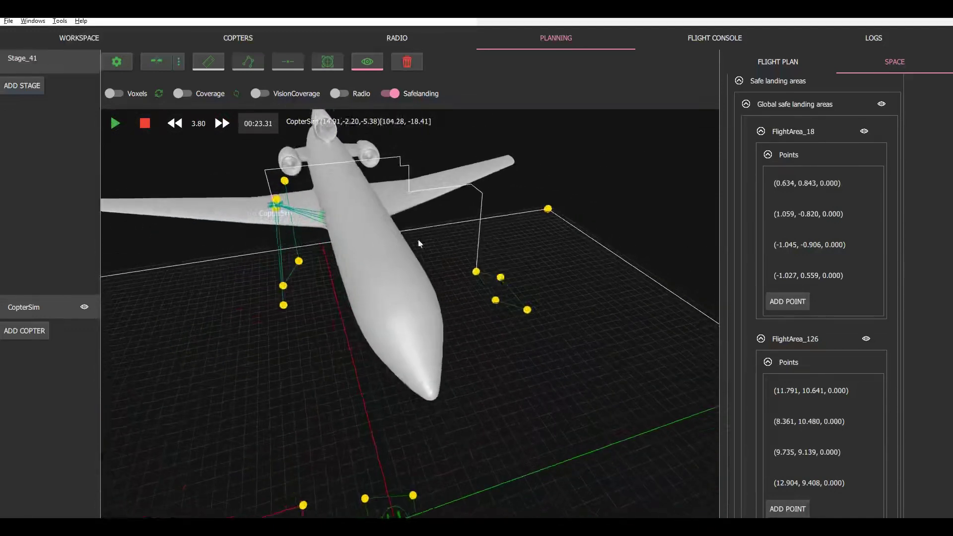
{"action": "middle_click_drag", "start_coordinate": [290, 243], "coordinate": [256, 226]}
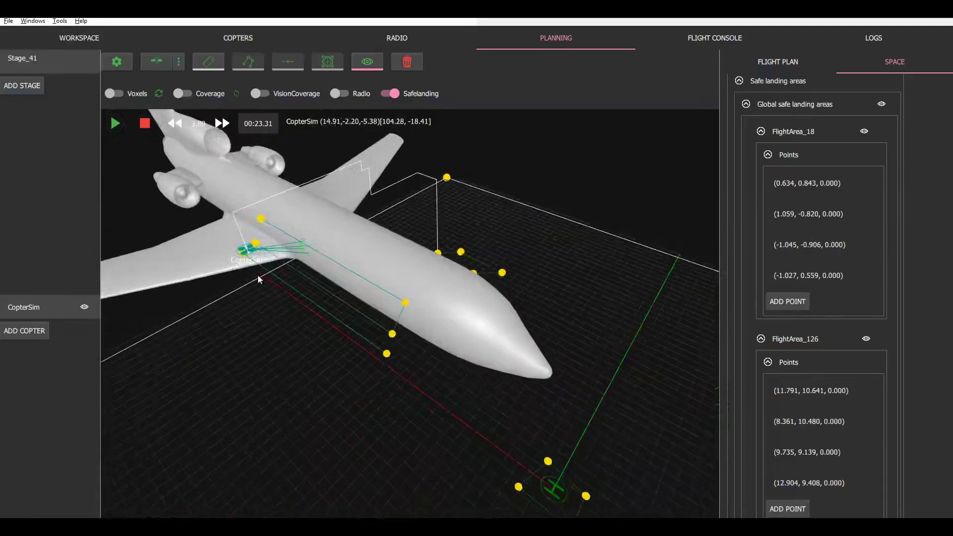
{"action": "middle_click_drag", "start_coordinate": [258, 279], "coordinate": [264, 270]}
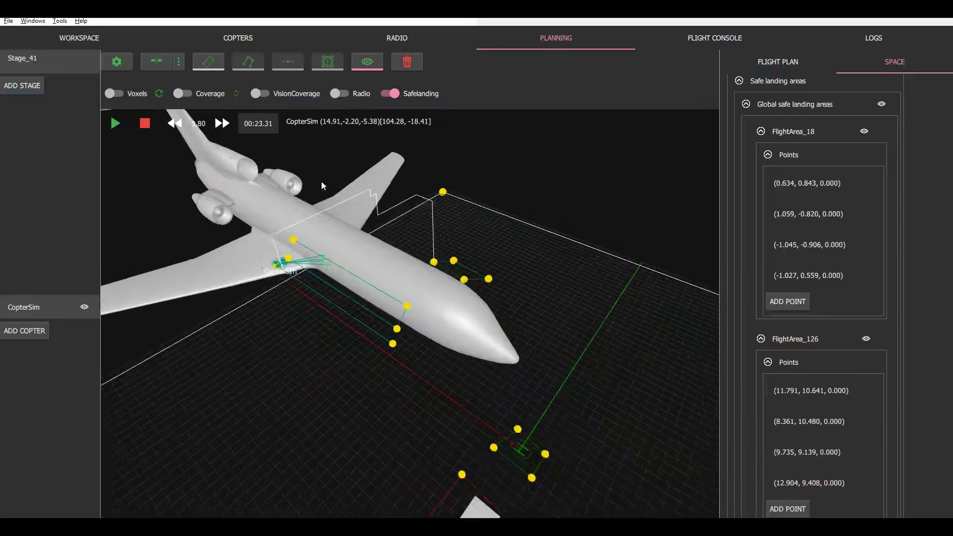
{"action": "middle_click_drag", "start_coordinate": [371, 280], "coordinate": [345, 252]}
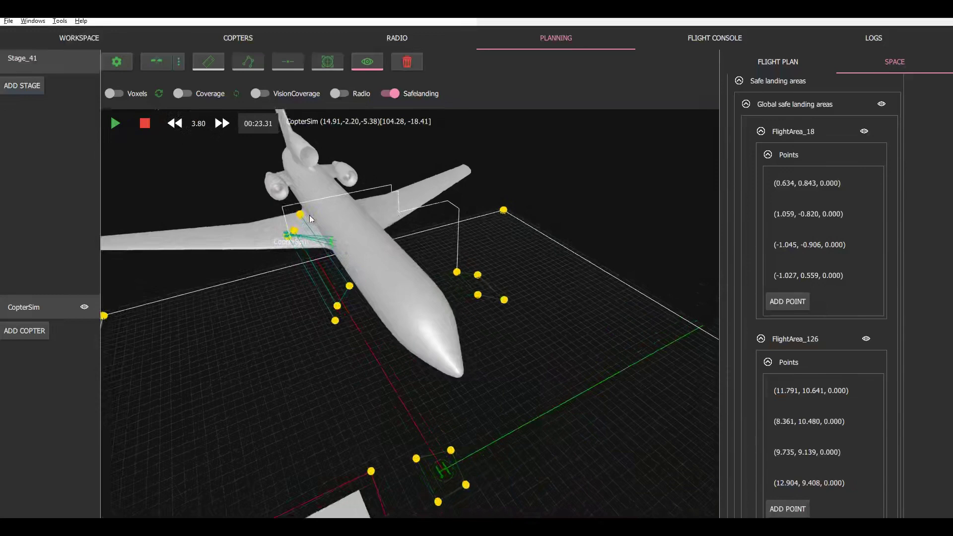
{"action": "middle_click_drag", "start_coordinate": [309, 215], "coordinate": [301, 261]}
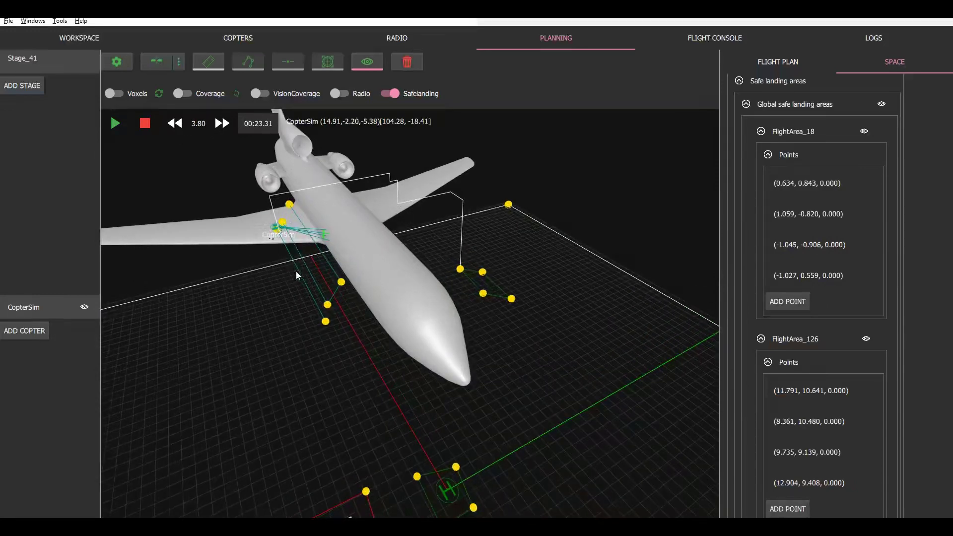
{"action": "middle_click_drag", "start_coordinate": [288, 273], "coordinate": [279, 278]}
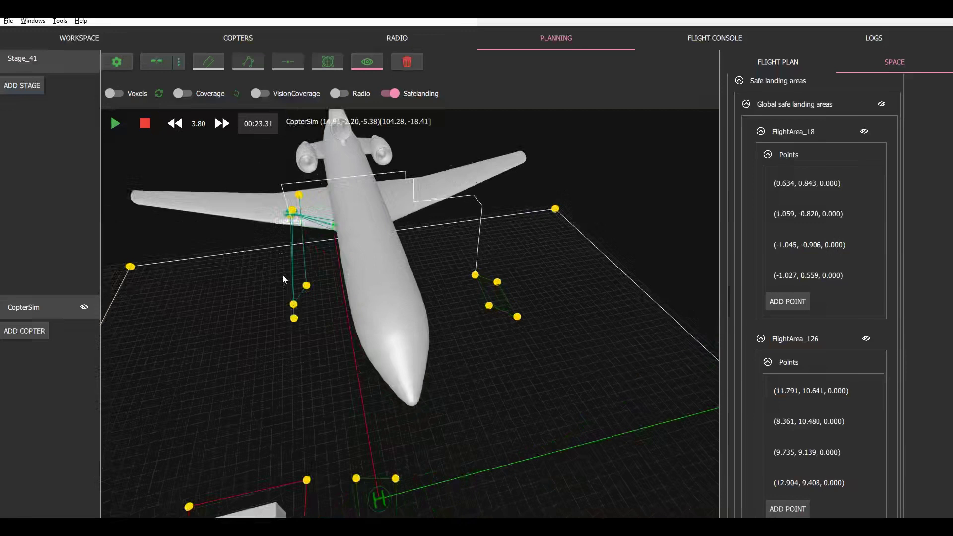
{"action": "left_click", "coordinate": [147, 127]}
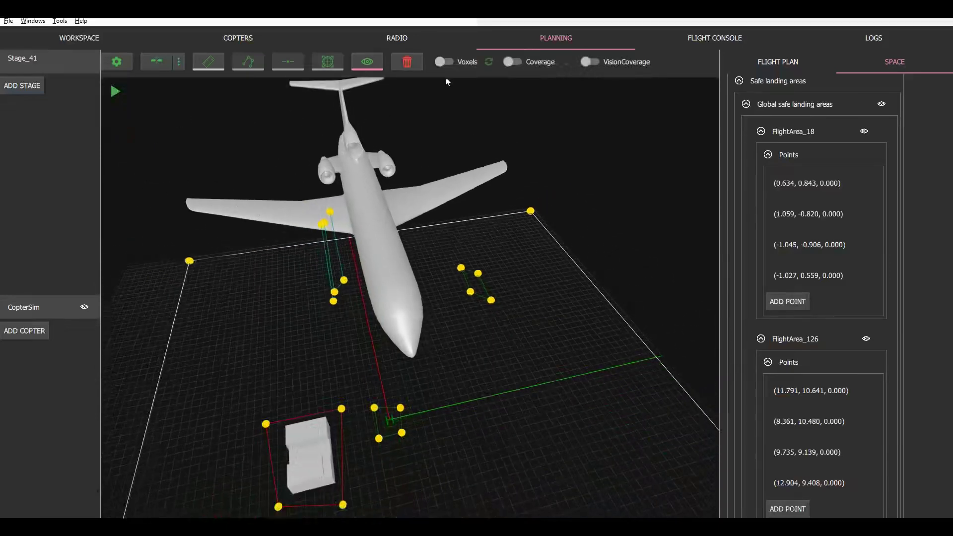
Show the voxels and move the restricted area's first corner beside the tractor to about (-0.028, -7.818).
{"action": "left_click", "coordinate": [444, 62]}
{"action": "scroll", "coordinate": [386, 296], "scroll_direction": "down", "scroll_amount": 1}
{"action": "middle_click_drag", "start_coordinate": [358, 363], "coordinate": [427, 370]}
{"action": "left_click", "coordinate": [500, 415]}
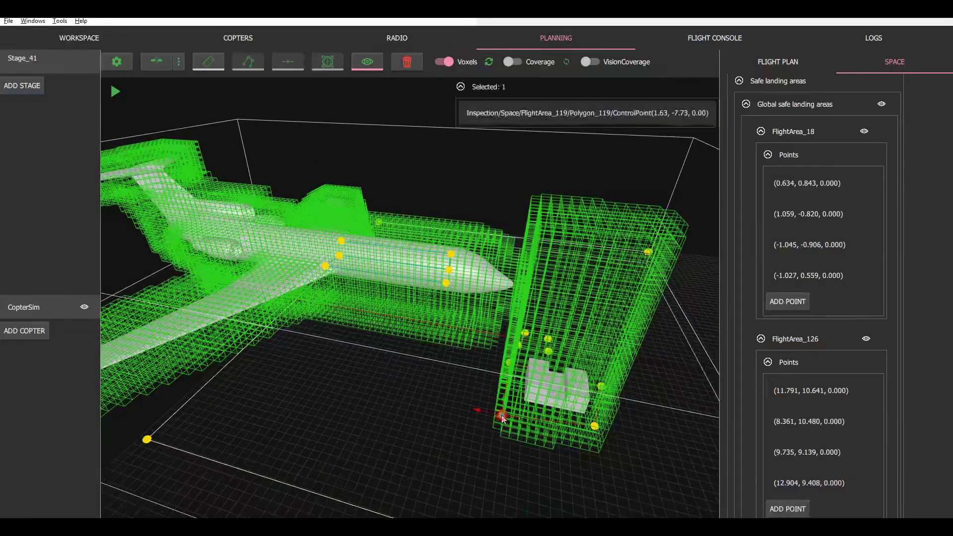
{"action": "left_click_drag", "start_coordinate": [502, 418], "coordinate": [531, 423]}
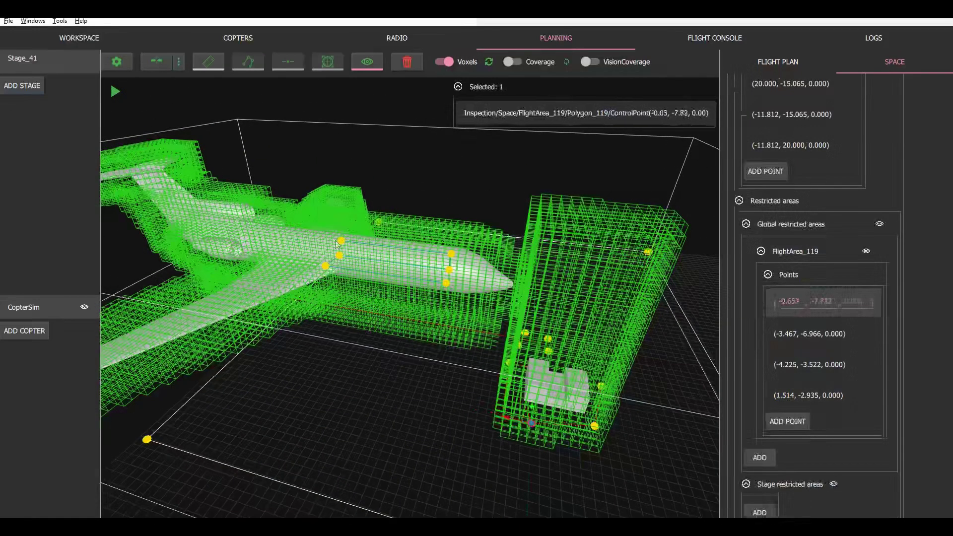
Recalculate the voxels, examine them around the reshaped restricted area from above, and hide them.
{"action": "left_click", "coordinate": [487, 63]}
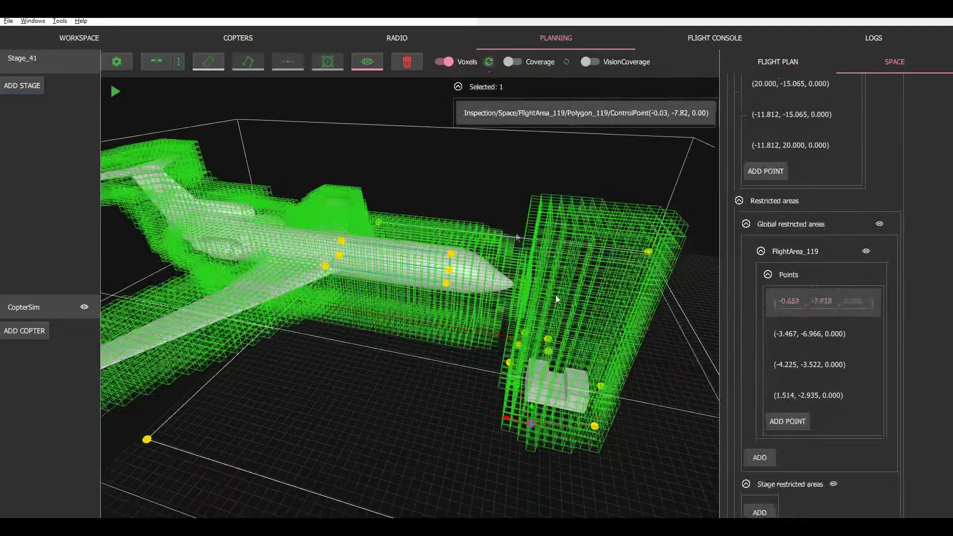
{"action": "middle_click_drag", "start_coordinate": [556, 294], "coordinate": [537, 442]}
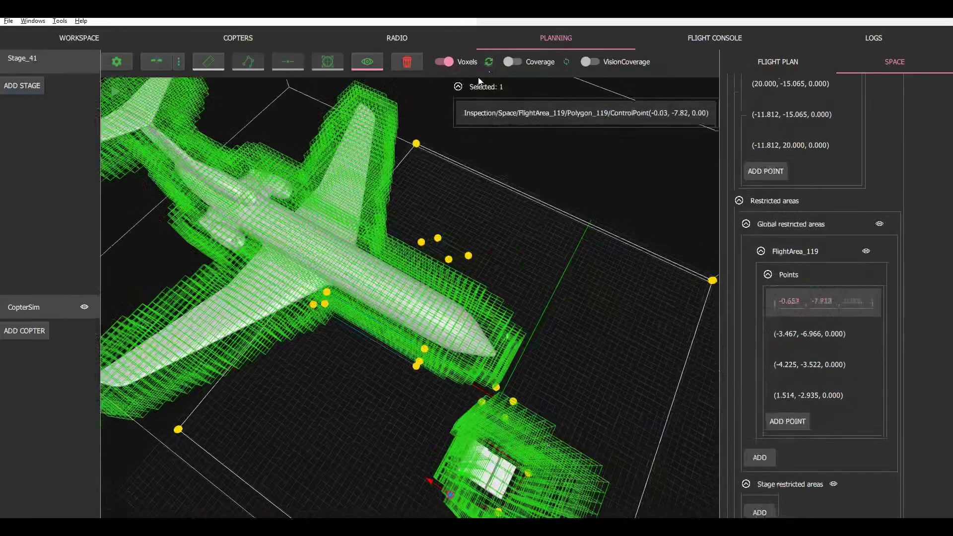
{"action": "left_click", "coordinate": [444, 62]}
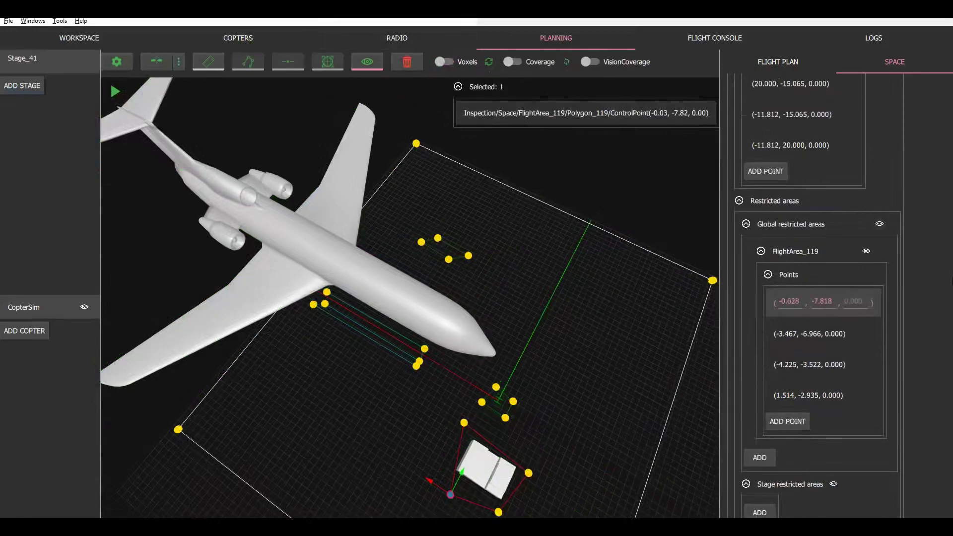
Show the voxels, examine them around the aircraft and the restricted area beside the tractor, and hide them.
{"action": "middle_click_drag", "start_coordinate": [635, 331], "coordinate": [715, 323]}
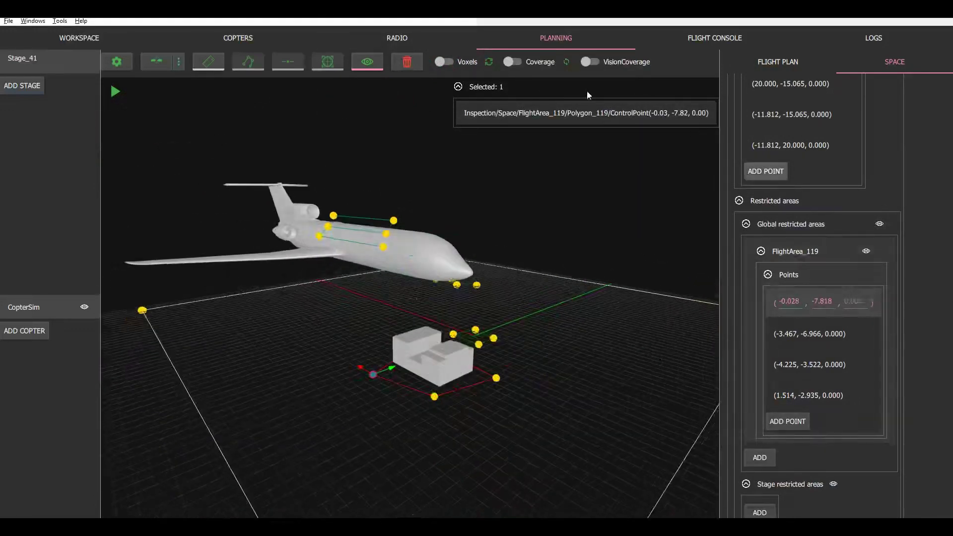
{"action": "left_click", "coordinate": [443, 62]}
{"action": "middle_click_drag", "start_coordinate": [314, 210], "coordinate": [318, 246]}
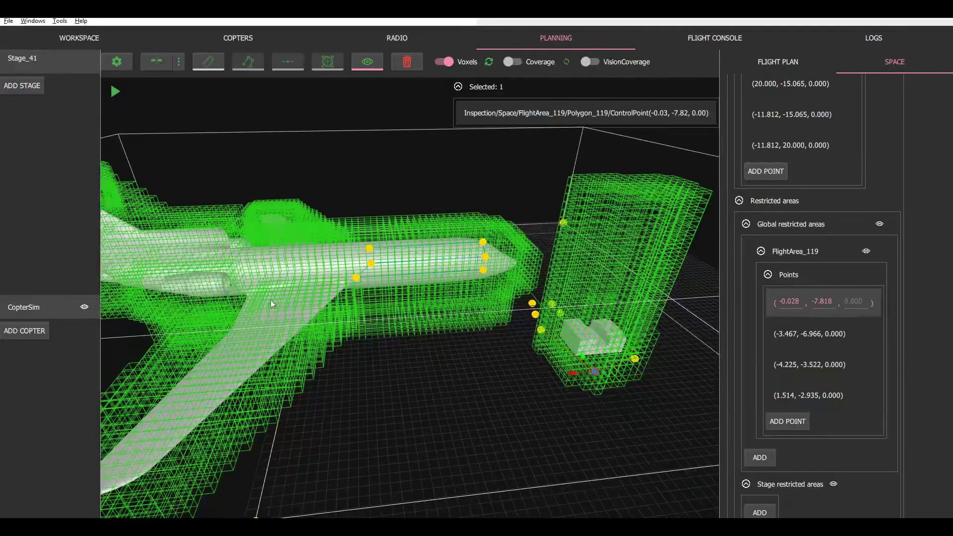
{"action": "left_click_drag", "start_coordinate": [271, 304], "coordinate": [240, 258]}
{"action": "left_click_drag", "start_coordinate": [265, 300], "coordinate": [273, 243]}
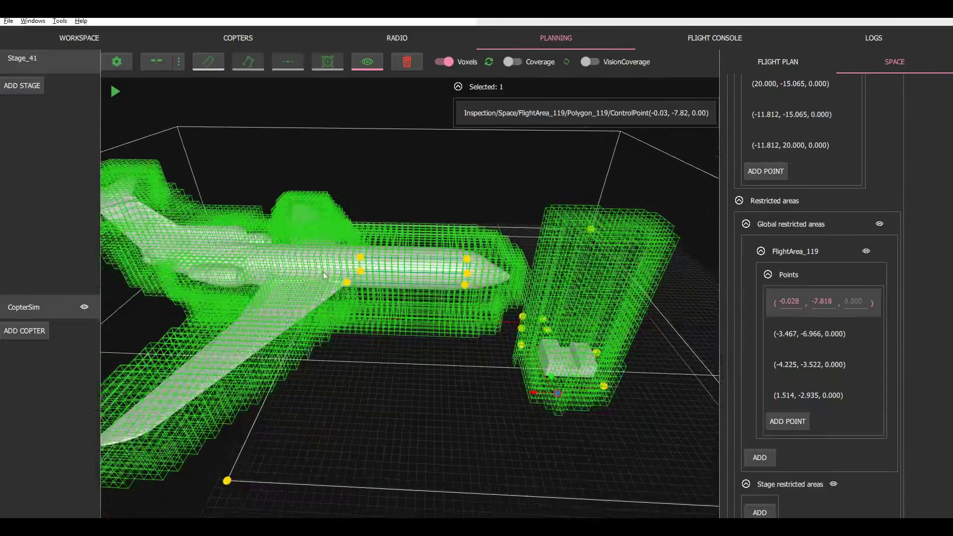
{"action": "mouse_move", "coordinate": [322, 272]}
{"action": "left_mouse_down"}
{"action": "mouse_move", "coordinate": [312, 276]}
{"action": "mouse_move", "coordinate": [329, 281]}
{"action": "left_mouse_up"}
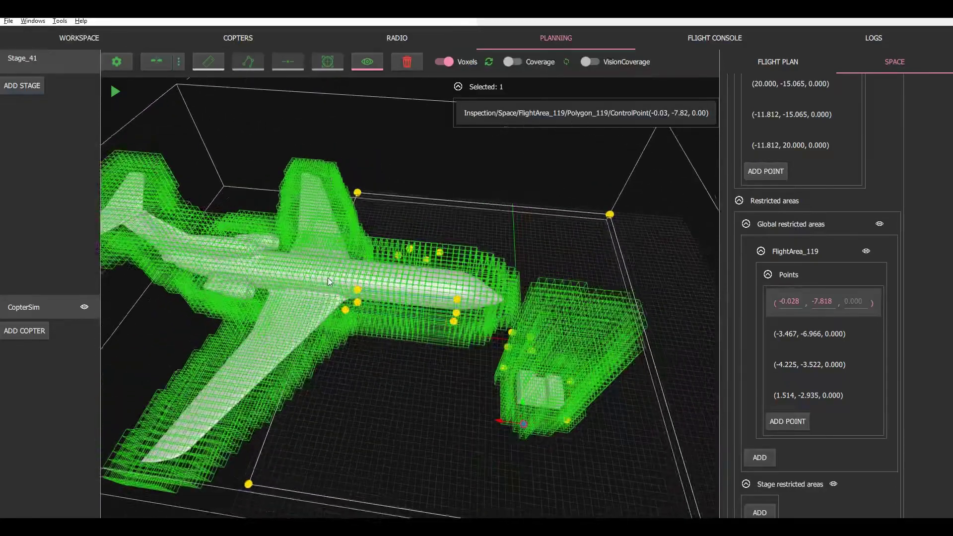
{"action": "left_click", "coordinate": [448, 61]}
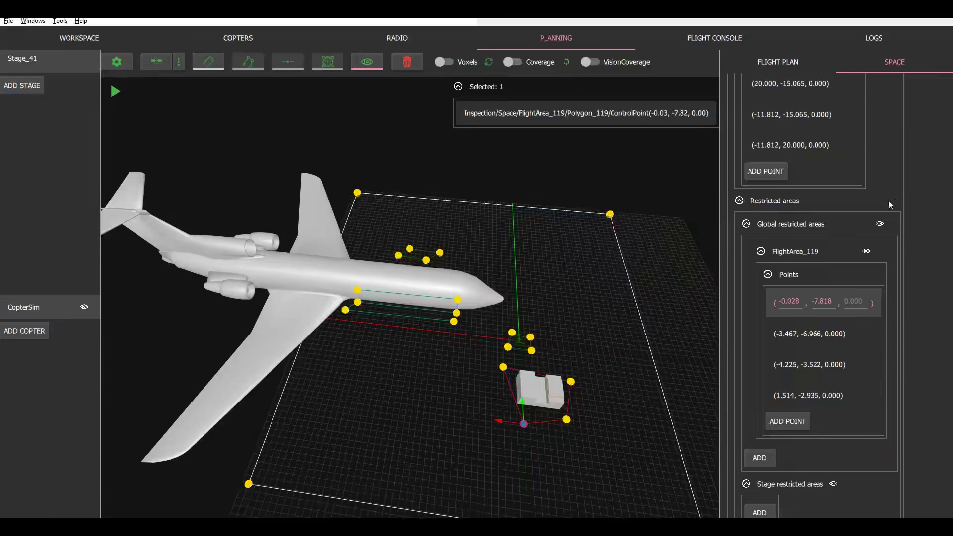
Open the flight console, select Stage_41, and bring the aircraft nose and the copter into view.
{"action": "left_click", "coordinate": [714, 40]}
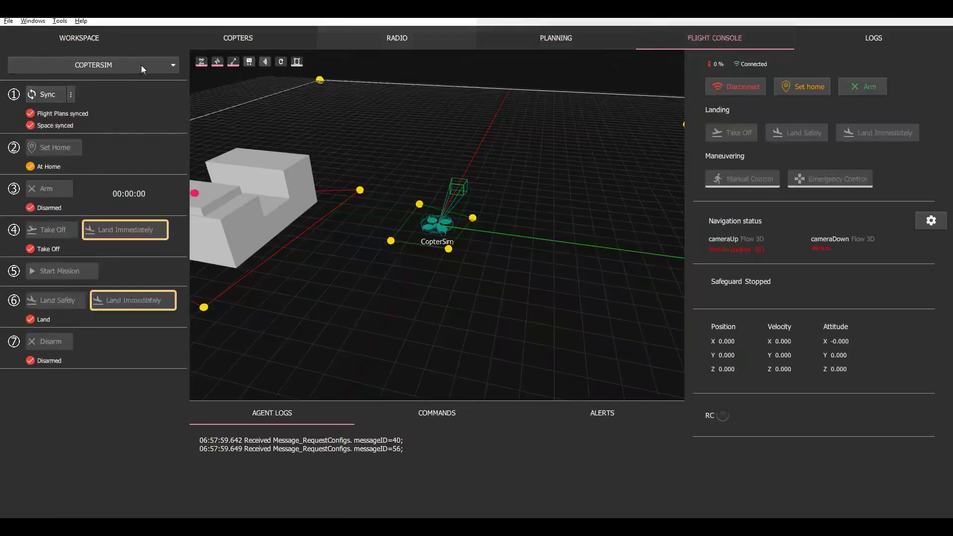
{"action": "left_click", "coordinate": [124, 65]}
{"action": "left_click", "coordinate": [92, 96]}
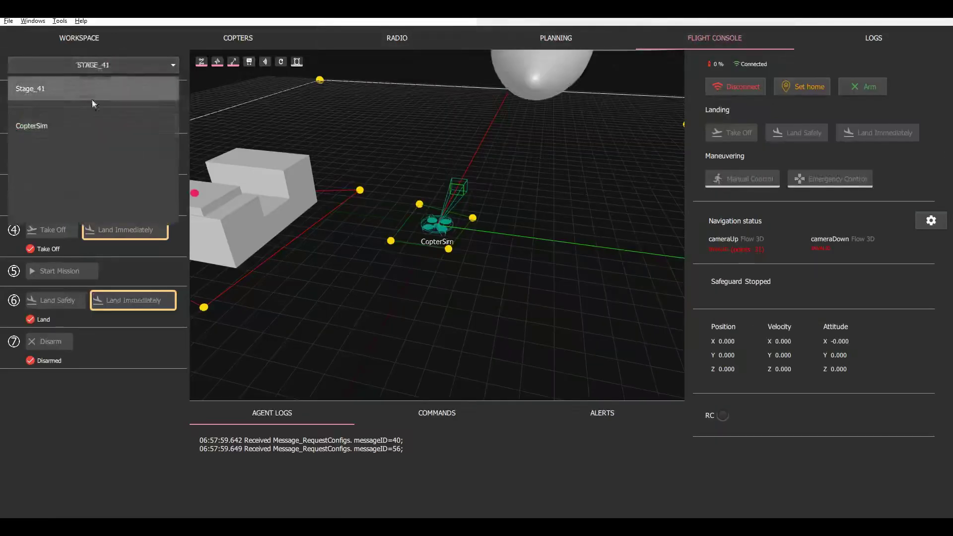
{"action": "scroll", "coordinate": [453, 176], "scroll_direction": "down", "scroll_amount": 5}
{"action": "left_click_drag", "start_coordinate": [408, 162], "coordinate": [373, 238]}
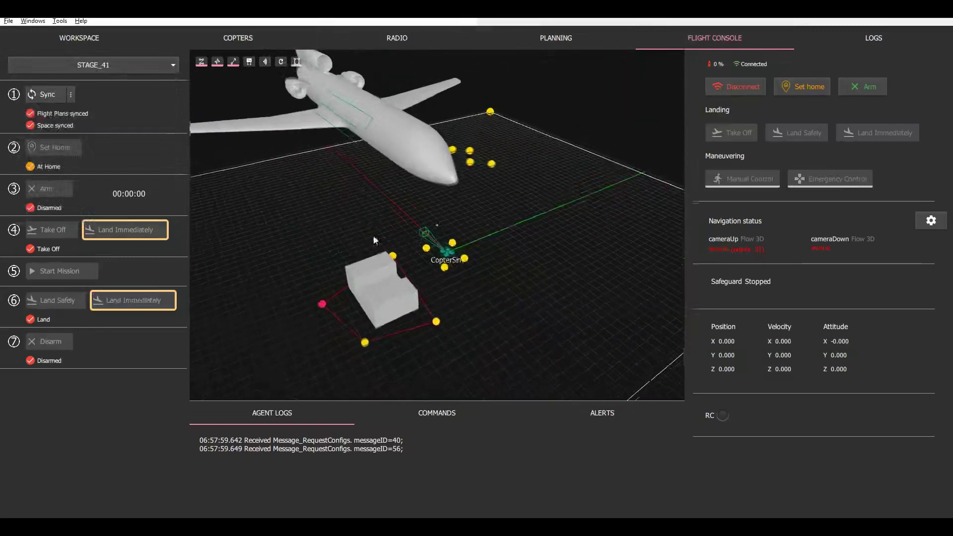
{"action": "left_click_drag", "start_coordinate": [347, 208], "coordinate": [433, 230]}
{"action": "scroll", "coordinate": [433, 230], "scroll_direction": "up", "scroll_amount": 5}
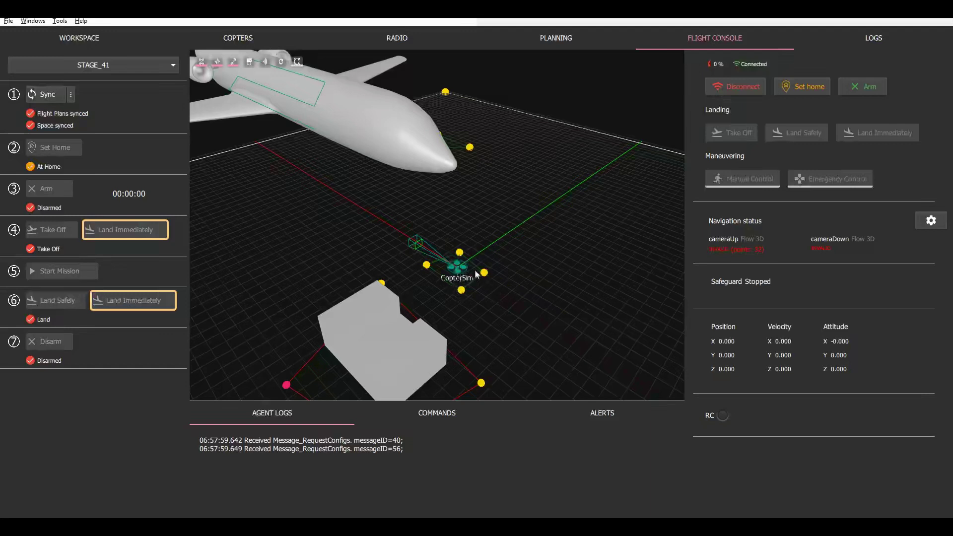
Sync the flight plans and space to the copter and set its home position.
{"action": "left_click", "coordinate": [48, 95]}
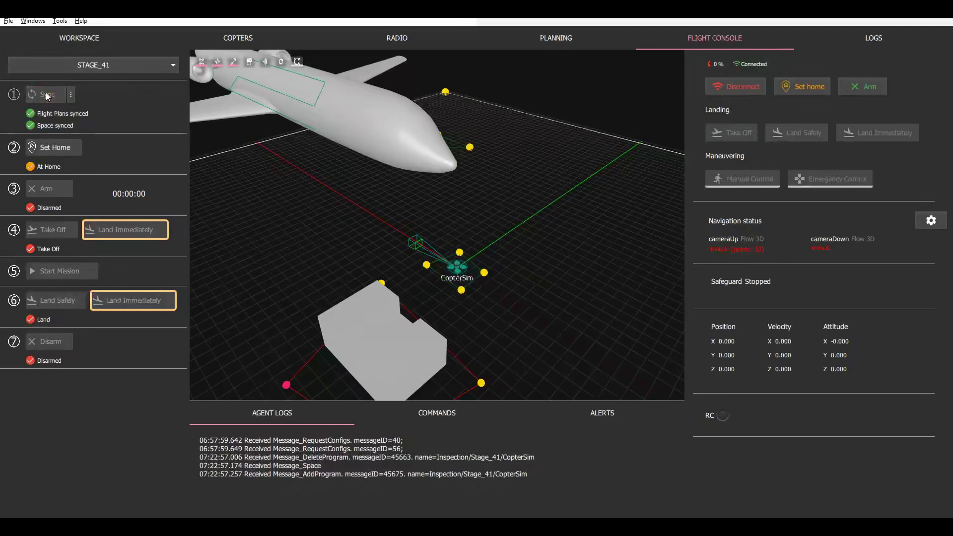
{"action": "left_click", "coordinate": [41, 146]}
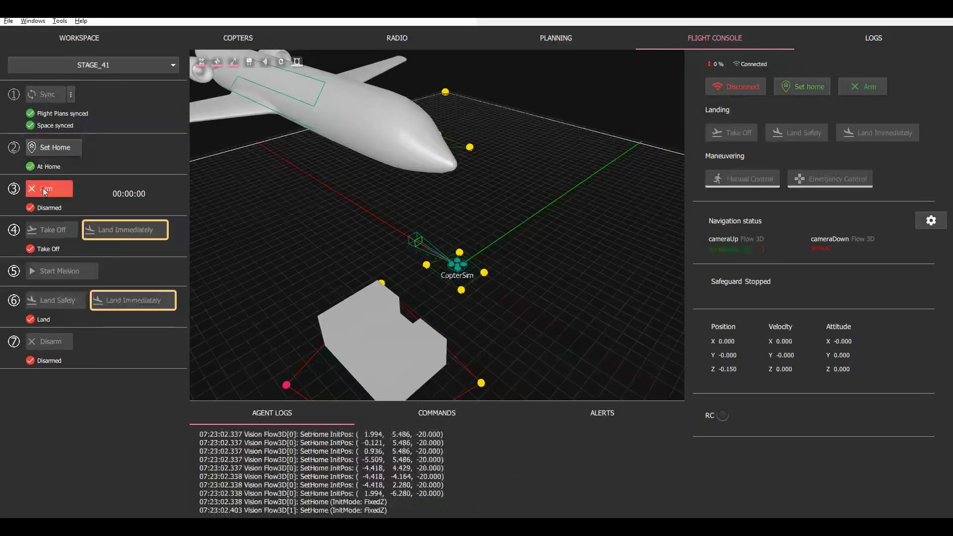
Arm the copter and take off from the area in front of the aircraft nose.
{"action": "left_click", "coordinate": [50, 192]}
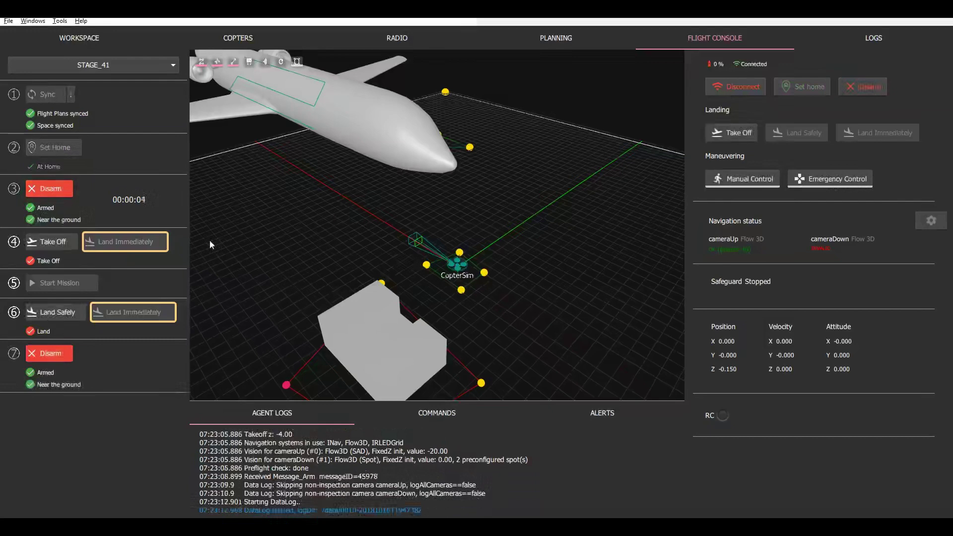
{"action": "left_click", "coordinate": [56, 242]}
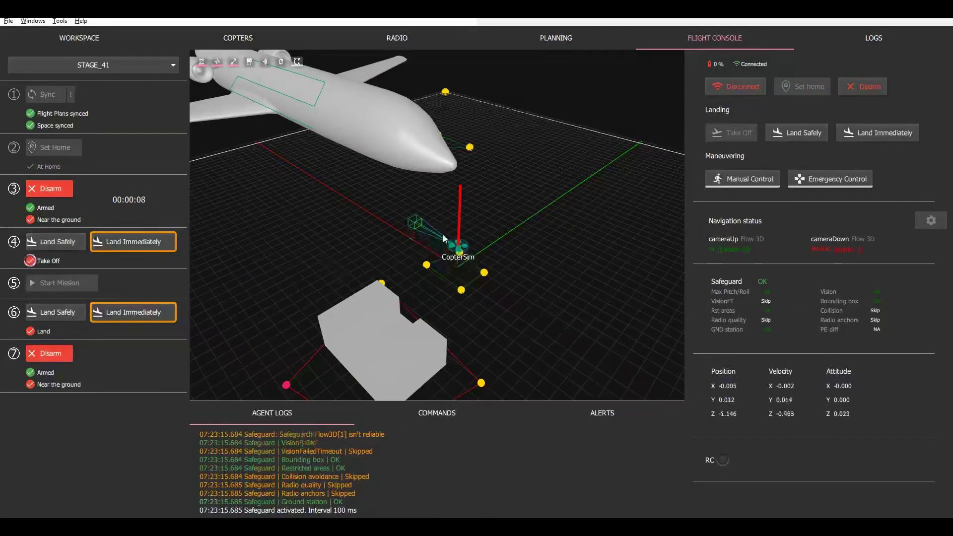
{"action": "scroll", "coordinate": [463, 237], "scroll_direction": "up", "scroll_amount": 4}
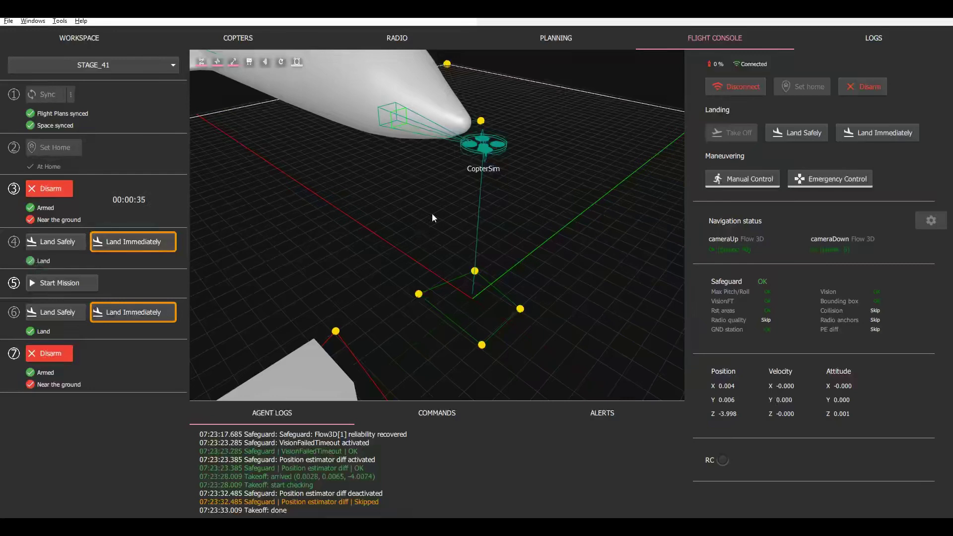
Start the Stage_41 mission and follow the copter as it leaves the takeoff area past the nose.
{"action": "left_click_drag", "start_coordinate": [432, 214], "coordinate": [298, 243]}
{"action": "scroll", "coordinate": [412, 223], "scroll_direction": "down", "scroll_amount": 3}
{"action": "left_click", "coordinate": [73, 288]}
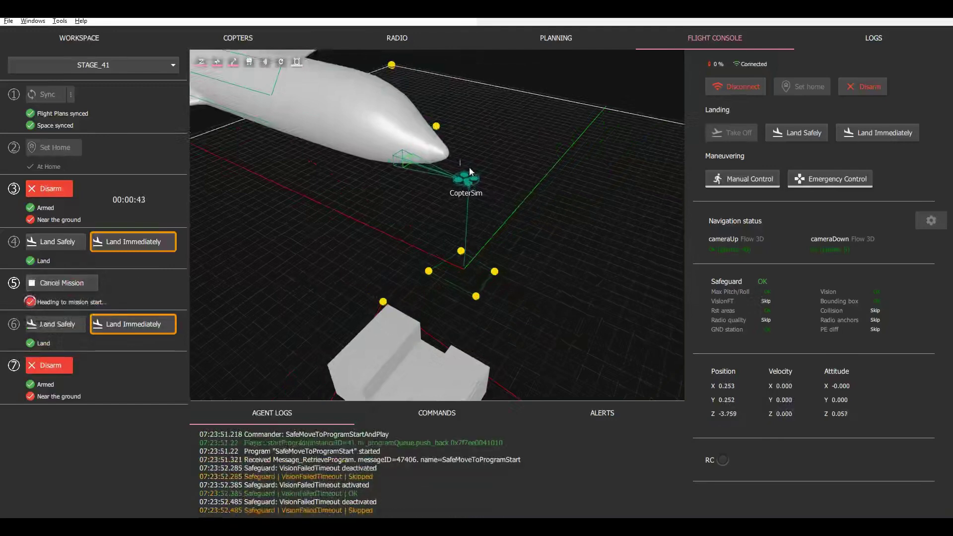
{"action": "right_click_drag", "start_coordinate": [425, 193], "coordinate": [572, 266]}
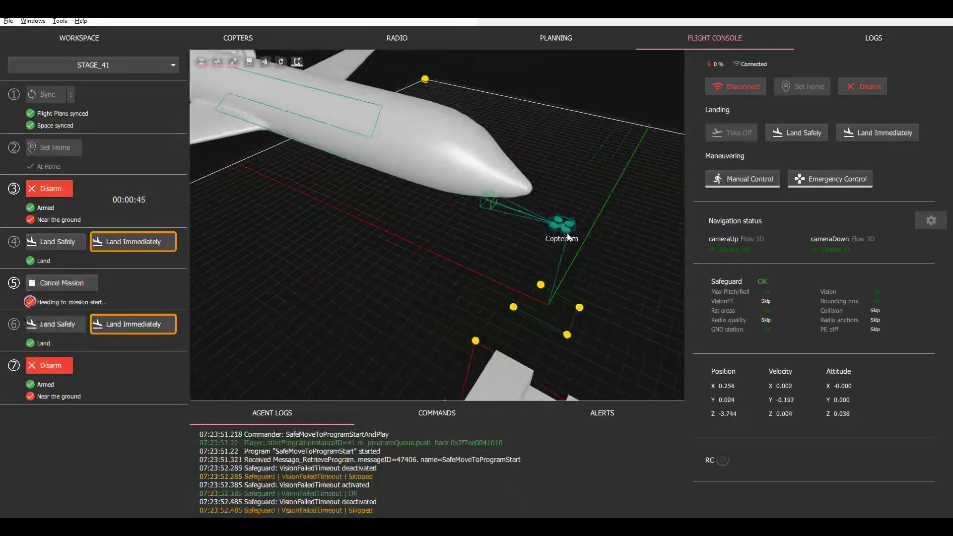
{"action": "scroll", "coordinate": [329, 173], "scroll_direction": "up", "scroll_amount": 3}
{"action": "left_click_drag", "start_coordinate": [313, 160], "coordinate": [307, 191]}
{"action": "left_click_drag", "start_coordinate": [397, 218], "coordinate": [407, 245]}
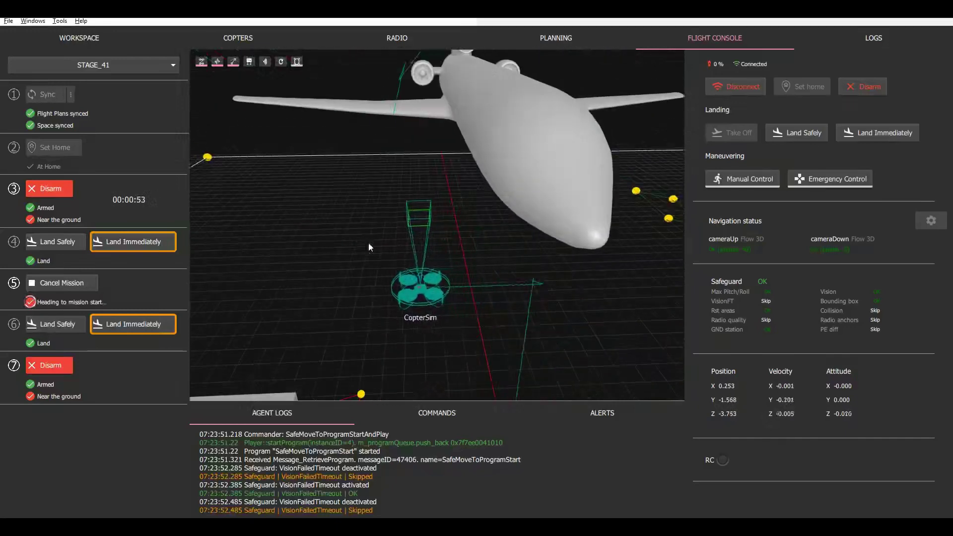
{"action": "left_click_drag", "start_coordinate": [369, 243], "coordinate": [382, 244]}
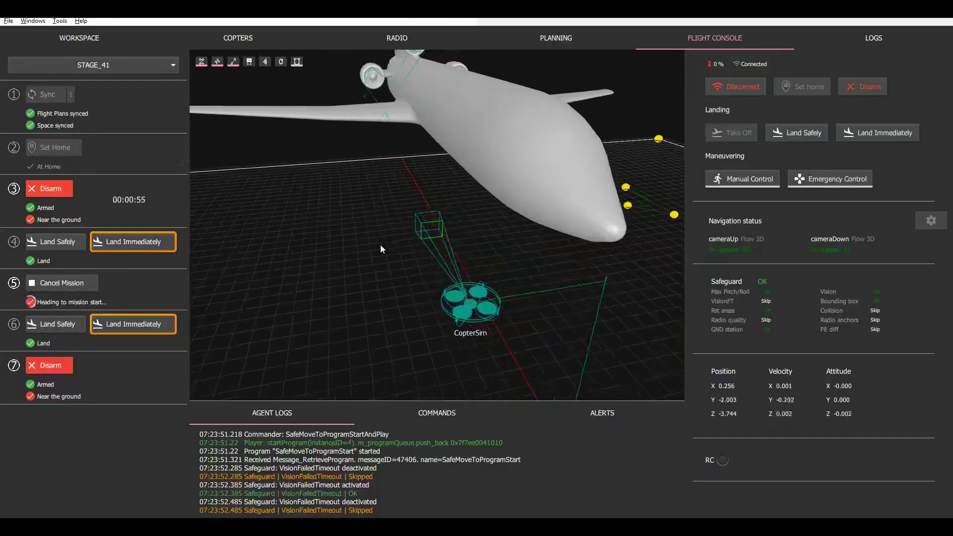
{"action": "scroll", "coordinate": [380, 244], "scroll_direction": "down", "scroll_amount": 3}
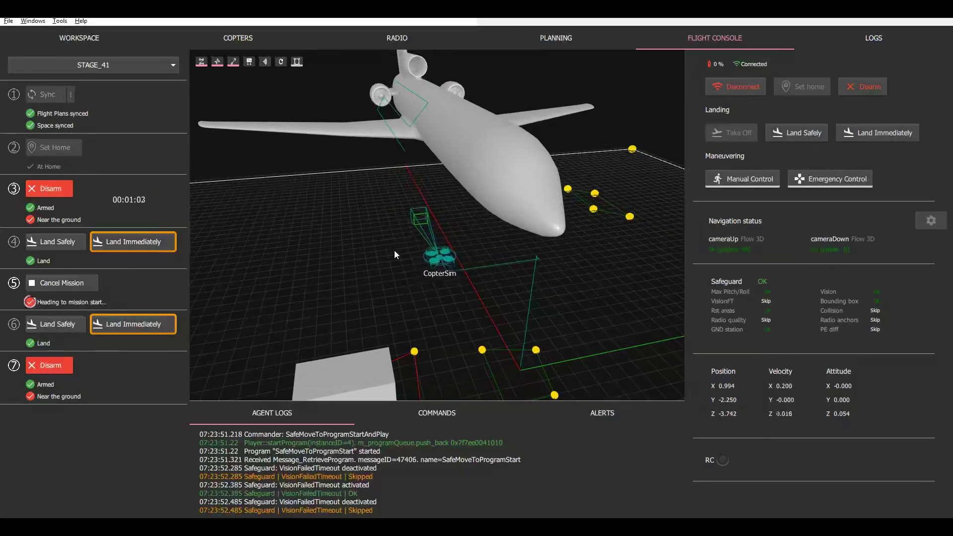
{"action": "left_click_drag", "start_coordinate": [391, 255], "coordinate": [398, 250]}
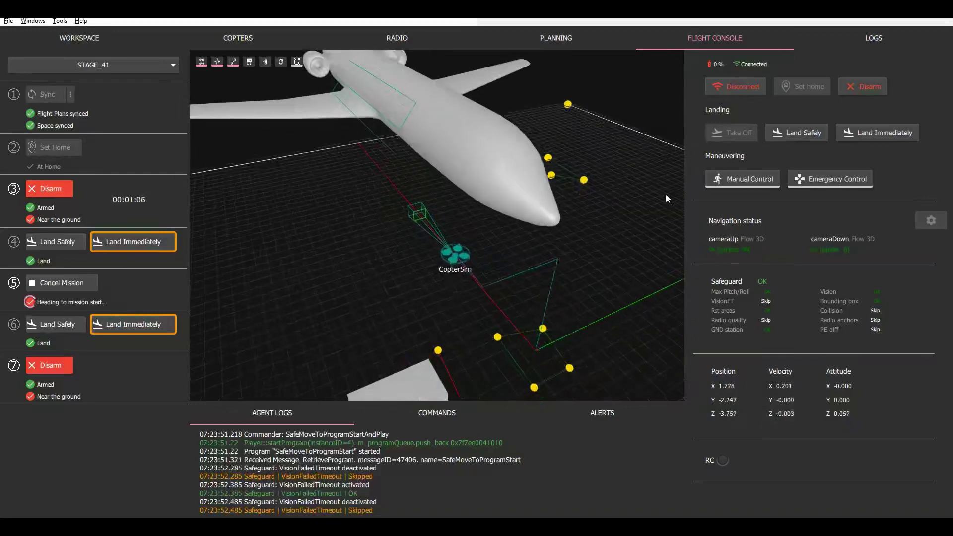
Display the manual control options during the flight and close them again.
{"action": "left_click", "coordinate": [742, 178]}
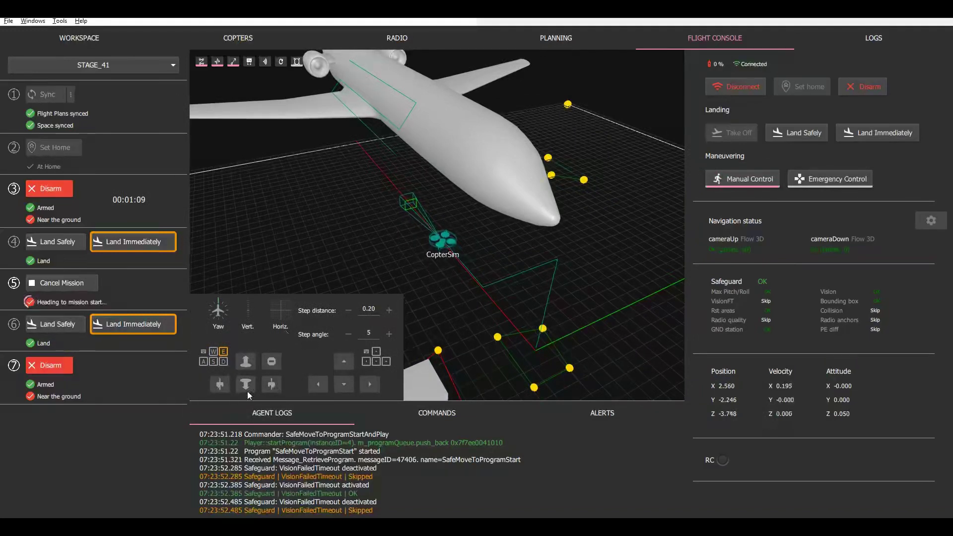
{"action": "left_click", "coordinate": [718, 180]}
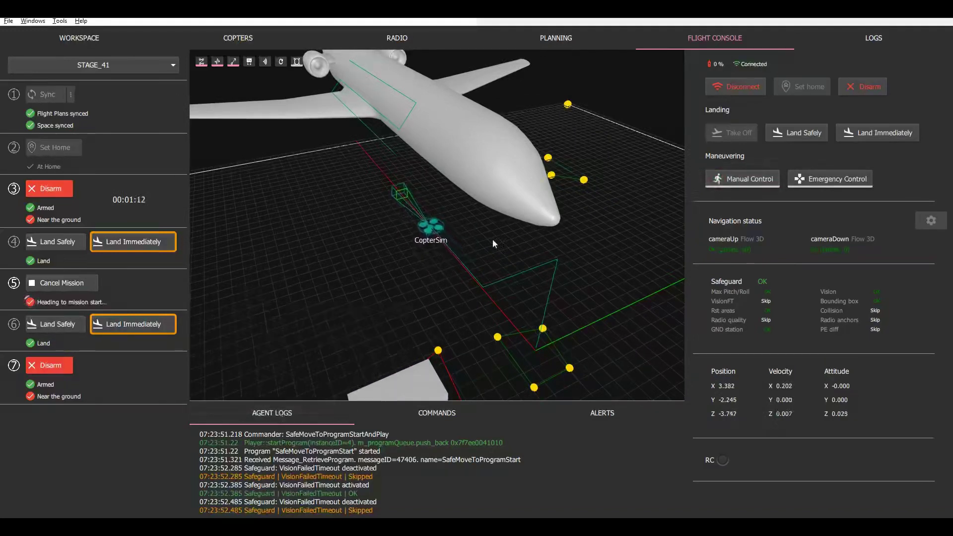
Follow the copter along the fuselage as it heads to the mission start.
{"action": "middle_click_drag", "start_coordinate": [380, 213], "coordinate": [426, 273]}
{"action": "left_click_drag", "start_coordinate": [394, 256], "coordinate": [409, 236]}
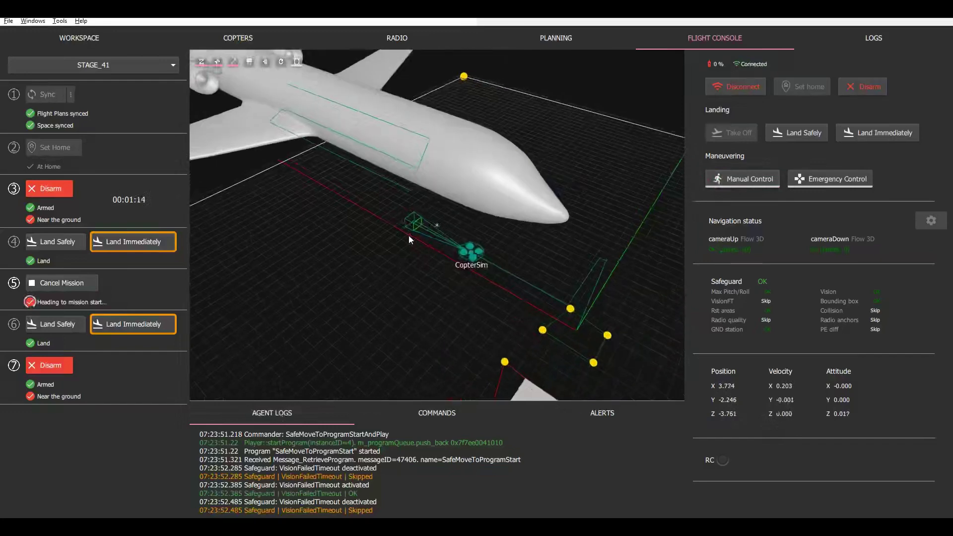
{"action": "middle_click_drag", "start_coordinate": [421, 277], "coordinate": [430, 313]}
{"action": "left_click_drag", "start_coordinate": [429, 313], "coordinate": [500, 272]}
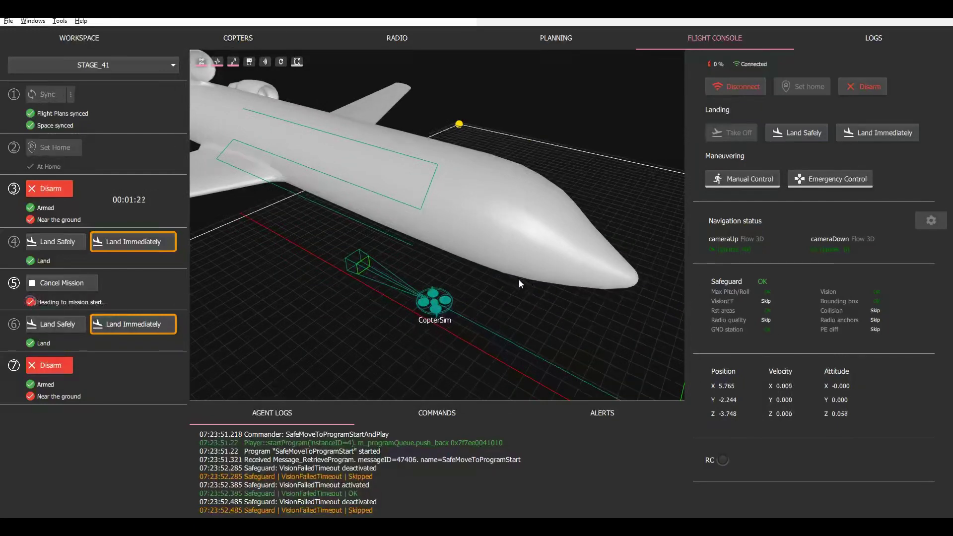
{"action": "left_click_drag", "start_coordinate": [533, 296], "coordinate": [455, 264]}
{"action": "scroll", "coordinate": [550, 293], "scroll_direction": "down", "scroll_amount": 2}
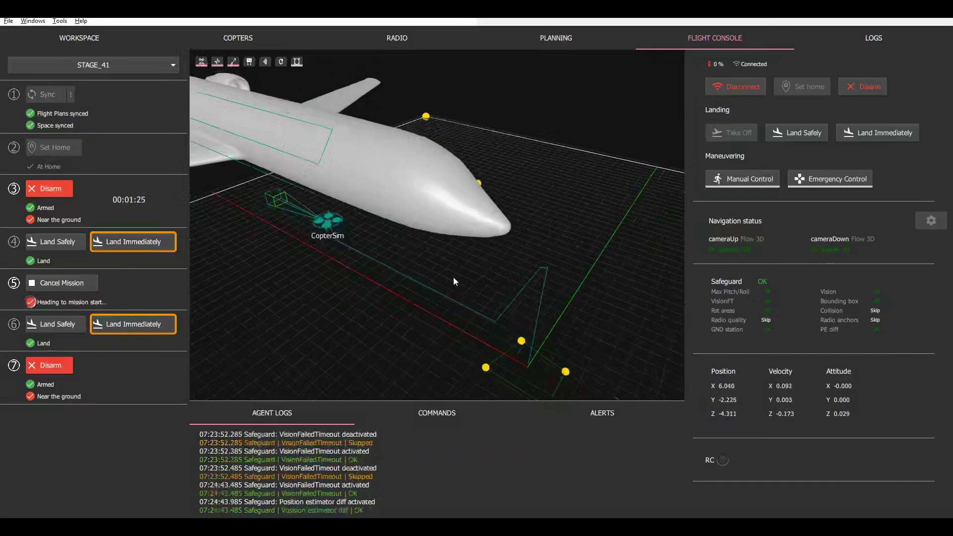
{"action": "scroll", "coordinate": [451, 293], "scroll_direction": "down", "scroll_amount": 1}
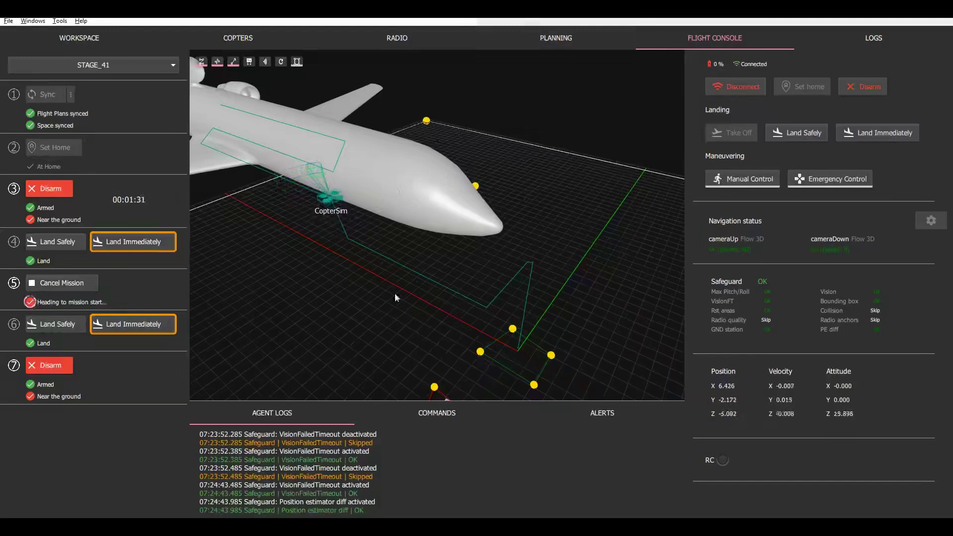
Follow the copter through the inspection route beside the fuselage, examining its path from above and from the side.
{"action": "left_click_drag", "start_coordinate": [334, 279], "coordinate": [353, 290]}
{"action": "right_click_drag", "start_coordinate": [323, 287], "coordinate": [527, 294]}
{"action": "scroll", "coordinate": [472, 276], "scroll_direction": "up", "scroll_amount": 2}
{"action": "left_click_drag", "start_coordinate": [489, 241], "coordinate": [492, 253]}
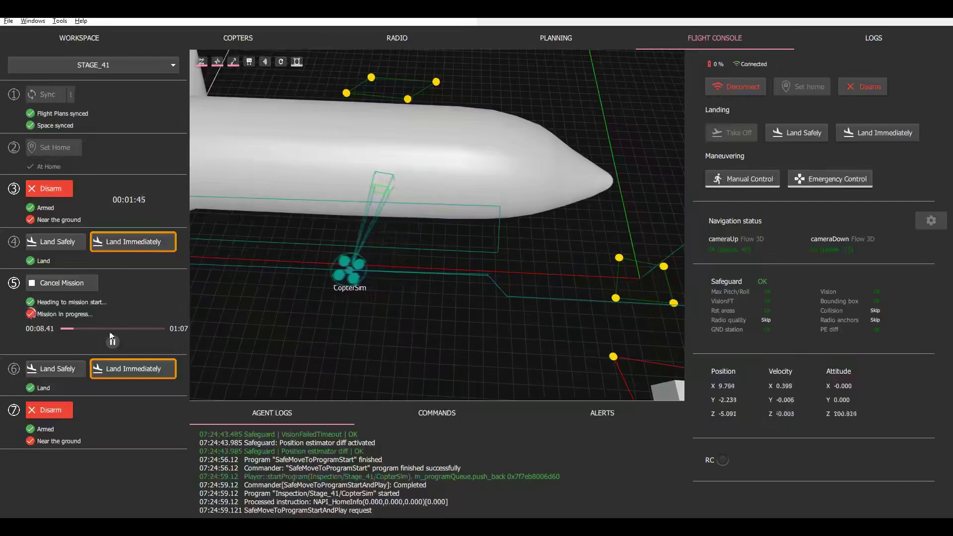
{"action": "left_click_drag", "start_coordinate": [296, 328], "coordinate": [440, 330]}
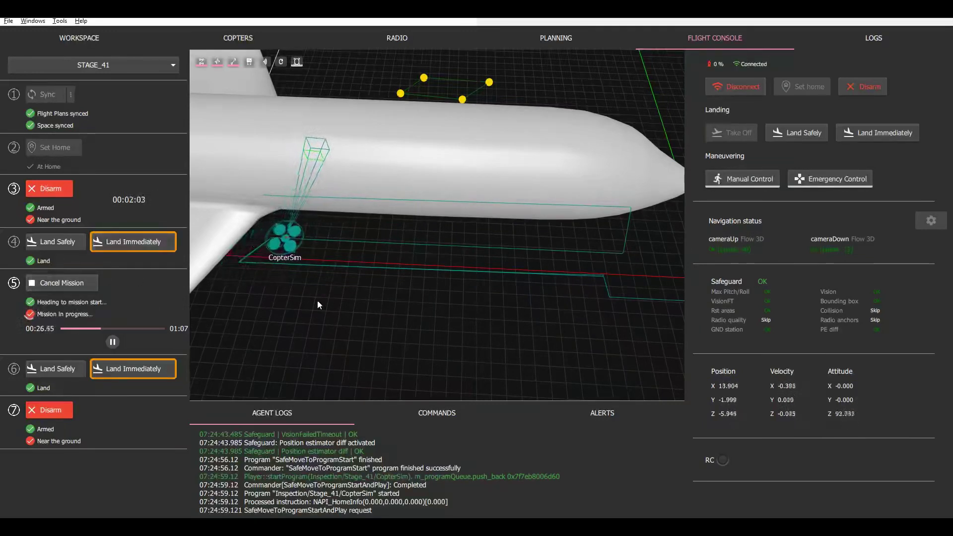
{"action": "left_click_drag", "start_coordinate": [453, 353], "coordinate": [435, 314]}
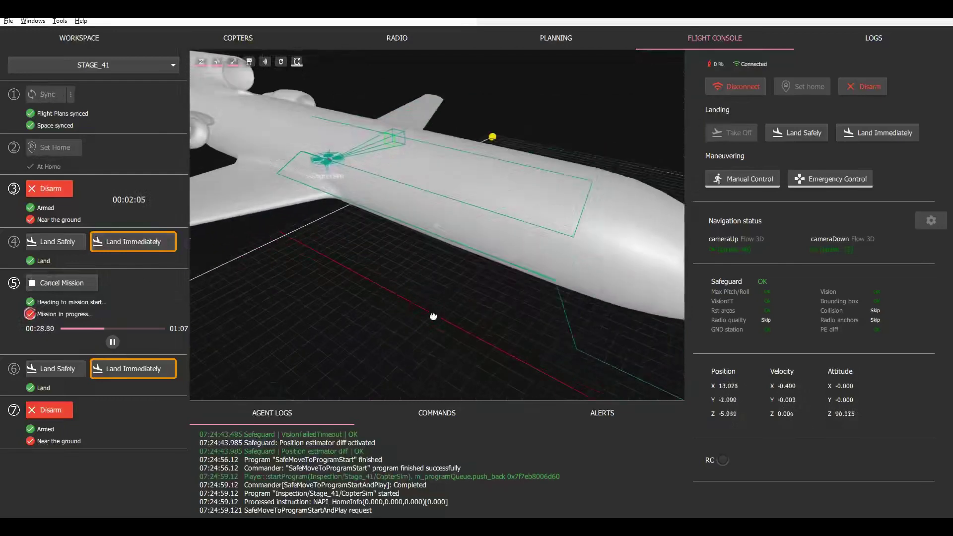
{"action": "left_click_drag", "start_coordinate": [402, 318], "coordinate": [417, 323]}
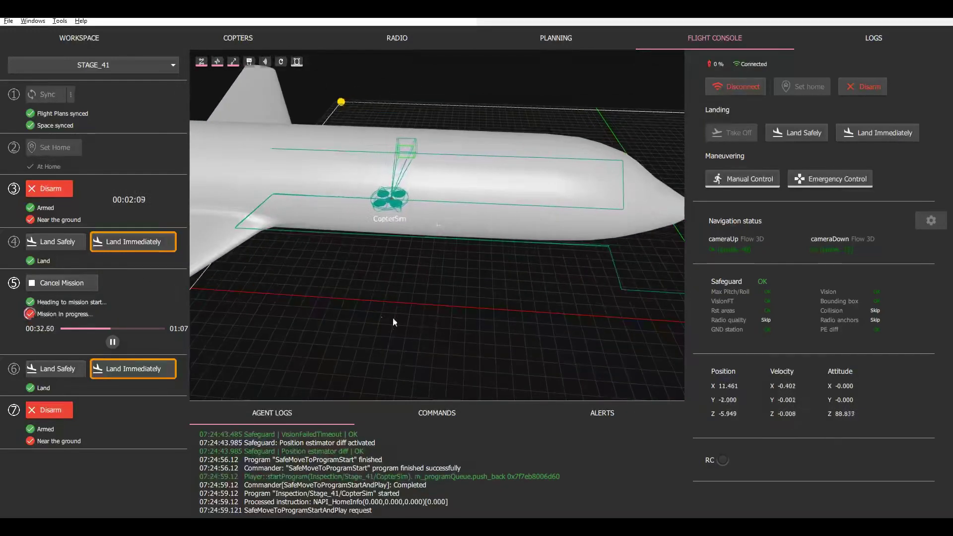
Cancel the running mission, command a safe landing, and follow the copter's route back along the fuselage.
{"action": "left_click", "coordinate": [70, 290]}
{"action": "left_click", "coordinate": [67, 313]}
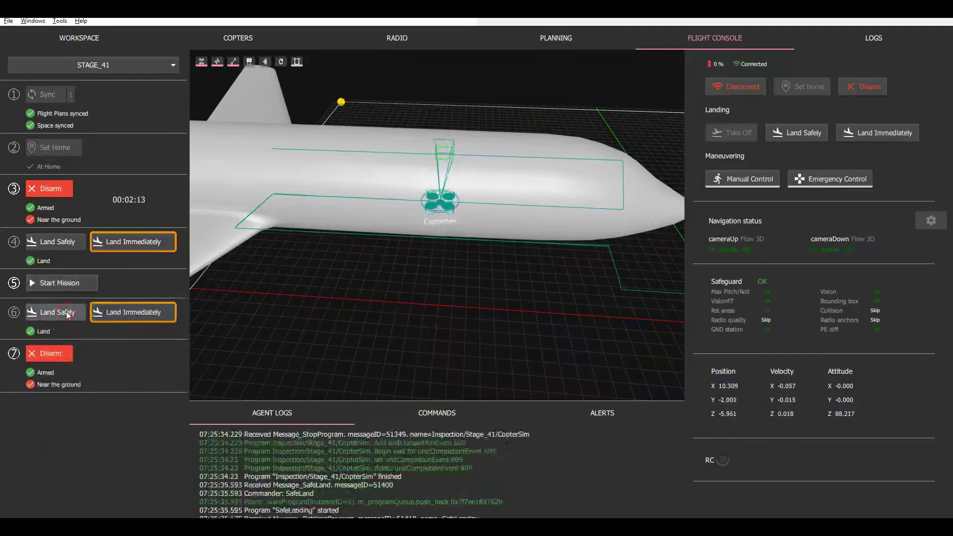
{"action": "left_click_drag", "start_coordinate": [465, 333], "coordinate": [382, 248]}
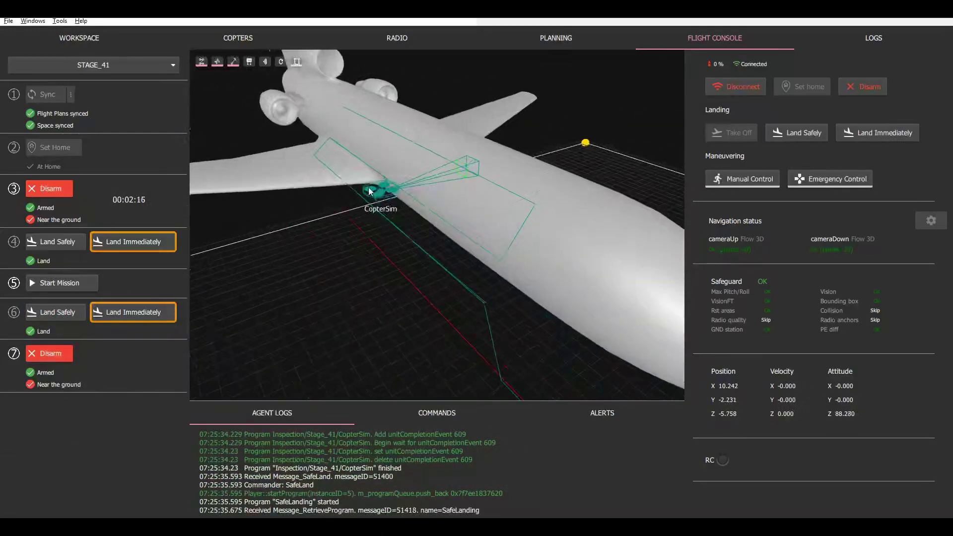
{"action": "left_click_drag", "start_coordinate": [370, 193], "coordinate": [548, 247]}
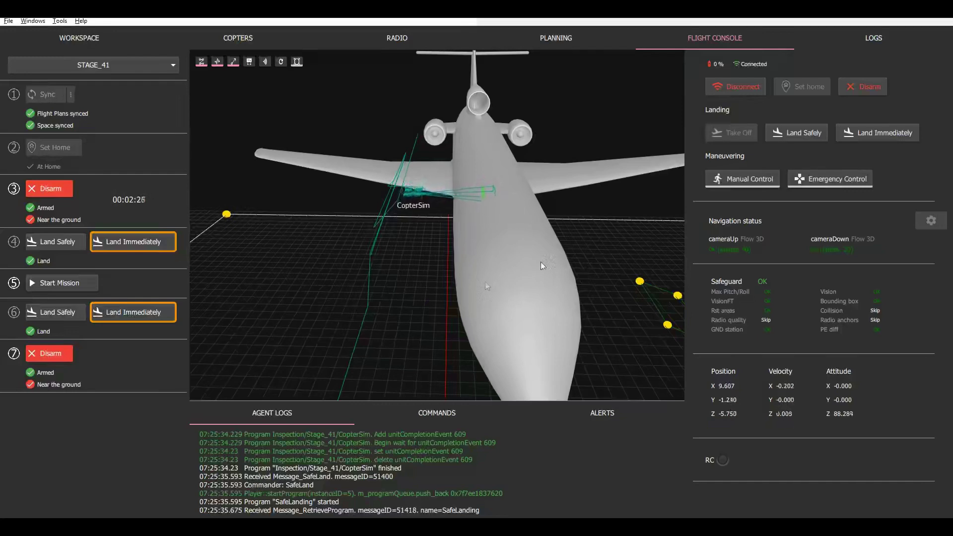
{"action": "left_click_drag", "start_coordinate": [488, 285], "coordinate": [417, 248]}
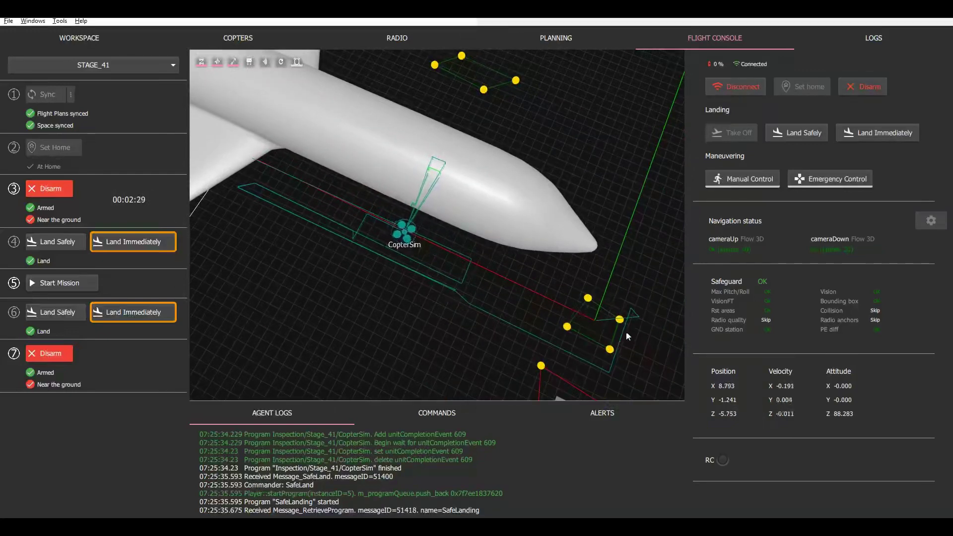
{"action": "left_click_drag", "start_coordinate": [626, 334], "coordinate": [464, 255]}
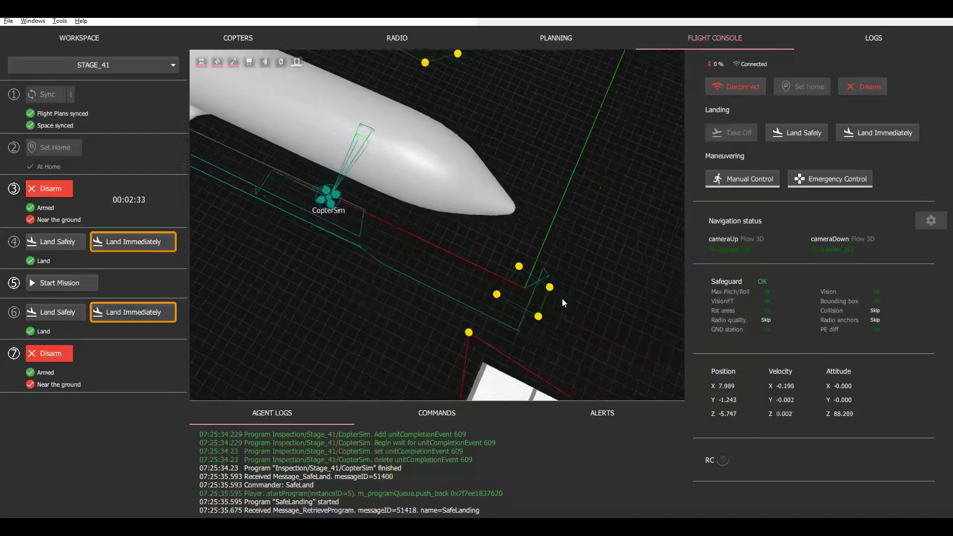
Follow the copter along the fuselage to the nose and command it to land immediately there.
{"action": "left_click_drag", "start_coordinate": [562, 297], "coordinate": [548, 280]}
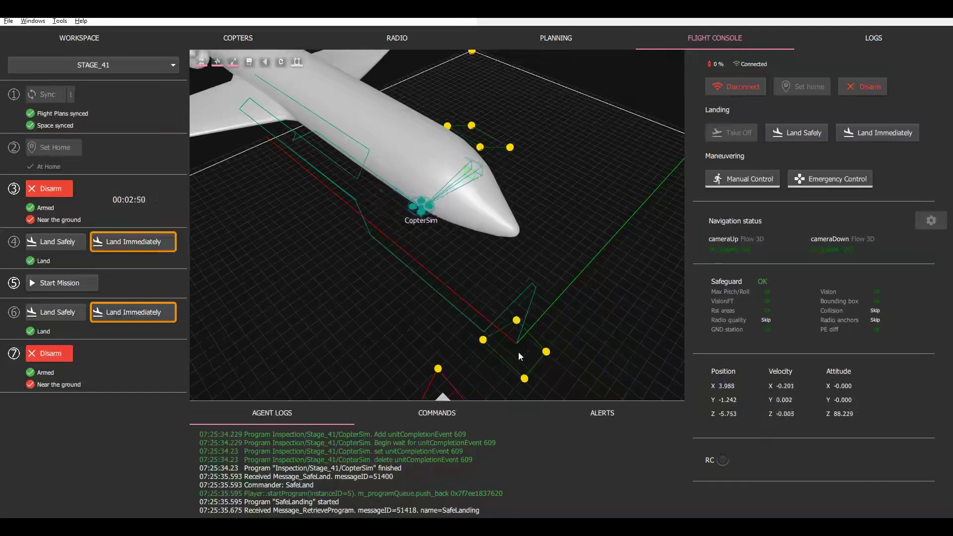
{"action": "left_click_drag", "start_coordinate": [438, 275], "coordinate": [466, 274]}
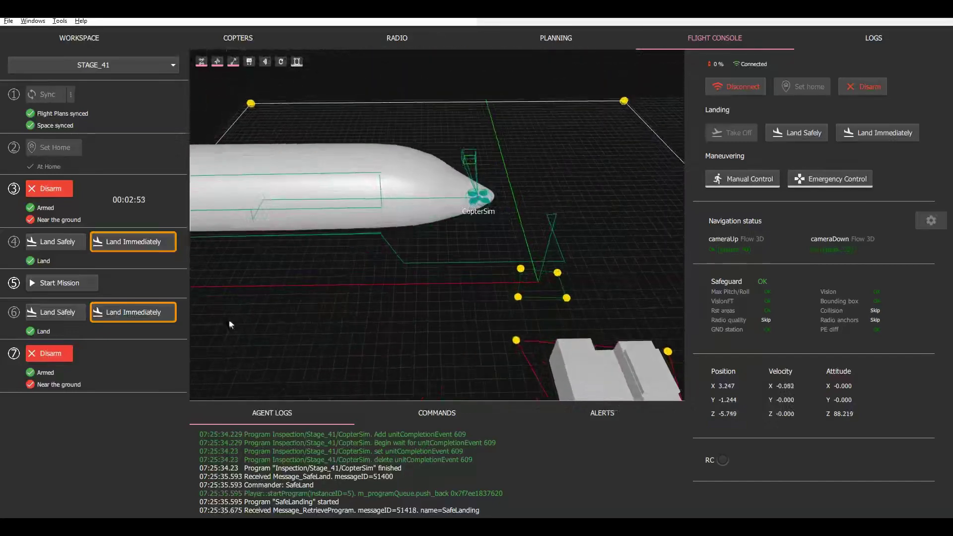
{"action": "left_click", "coordinate": [142, 312]}
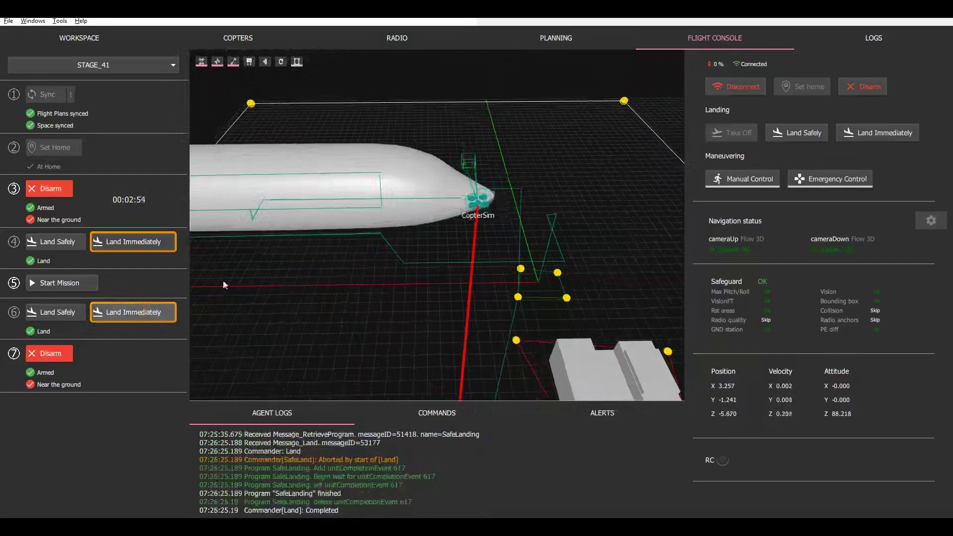
{"action": "left_click_drag", "start_coordinate": [421, 294], "coordinate": [483, 294]}
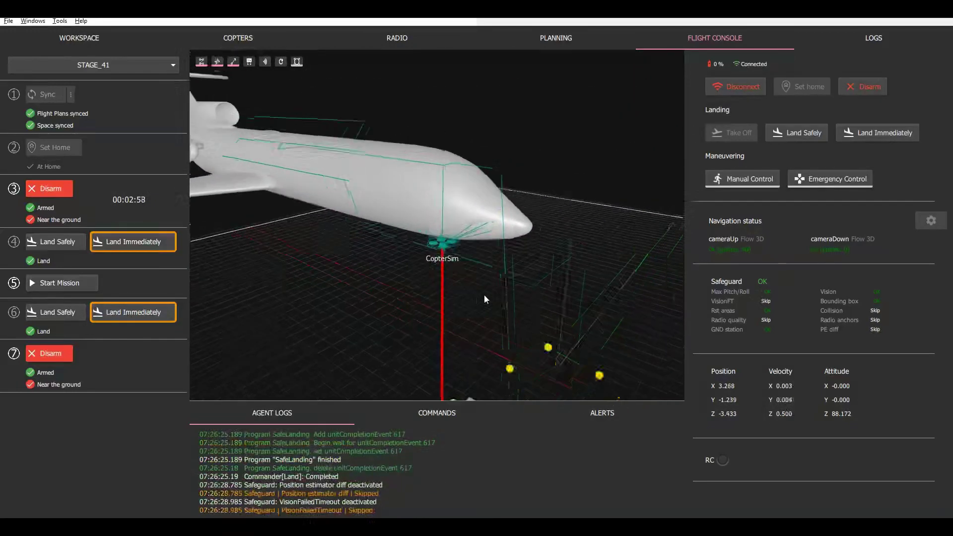
Disarm the copter near the ground below the fuselage nose.
{"action": "left_click", "coordinate": [52, 191]}
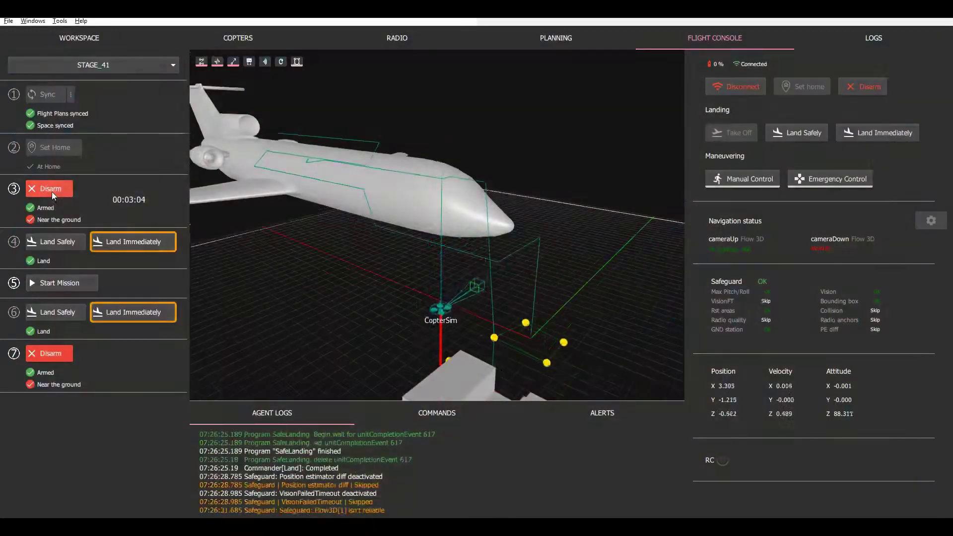
{"action": "scroll", "coordinate": [387, 308], "scroll_direction": "down", "scroll_amount": 1}
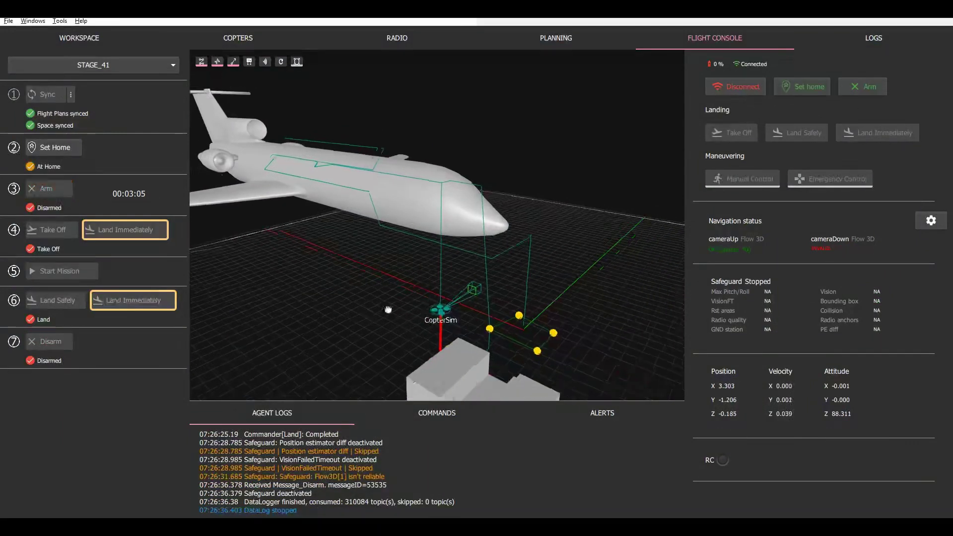
{"action": "mouse_move", "coordinate": [387, 308]}
{"action": "left_mouse_down"}
{"action": "mouse_move", "coordinate": [377, 310]}
{"action": "mouse_move", "coordinate": [390, 325]}
{"action": "left_mouse_up"}
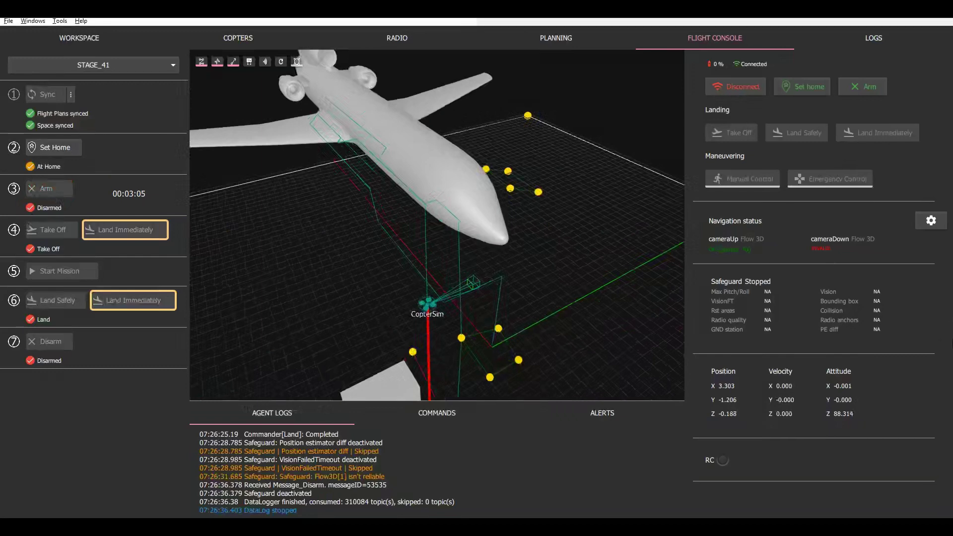
In the planning space settings, set the transform position to (2, 2, -1).
{"action": "left_click", "coordinate": [596, 41]}
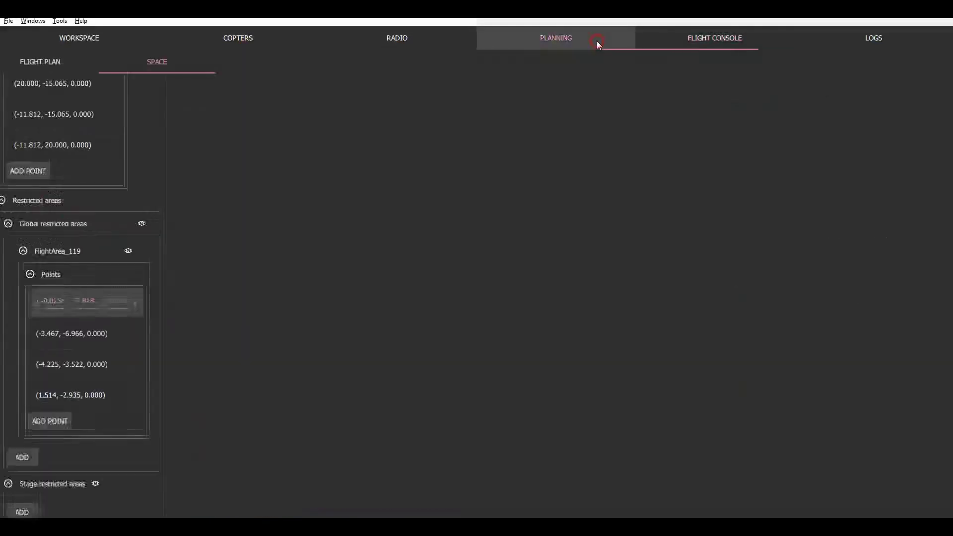
{"action": "left_click_drag", "start_coordinate": [881, 227], "coordinate": [903, 370]}
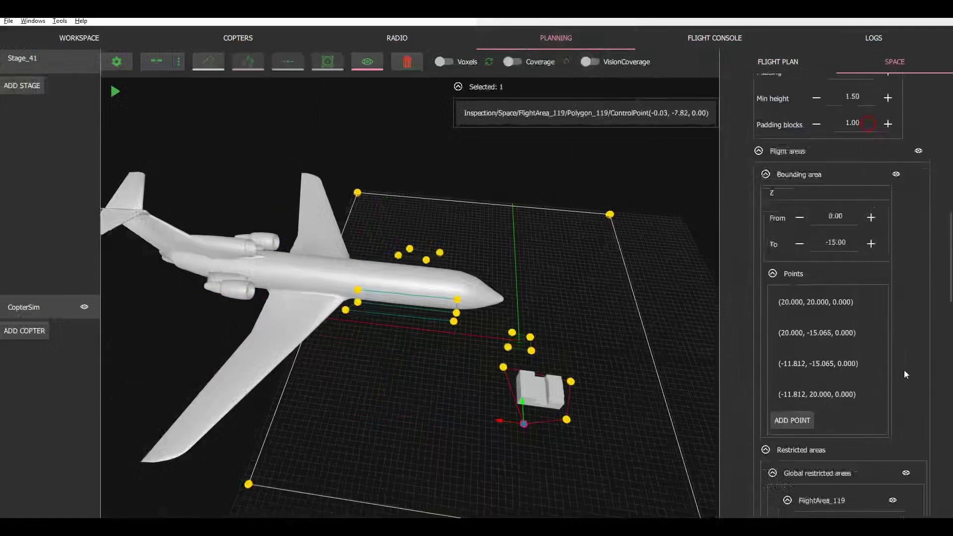
{"action": "scroll", "coordinate": [898, 228], "scroll_direction": "up", "scroll_amount": 5}
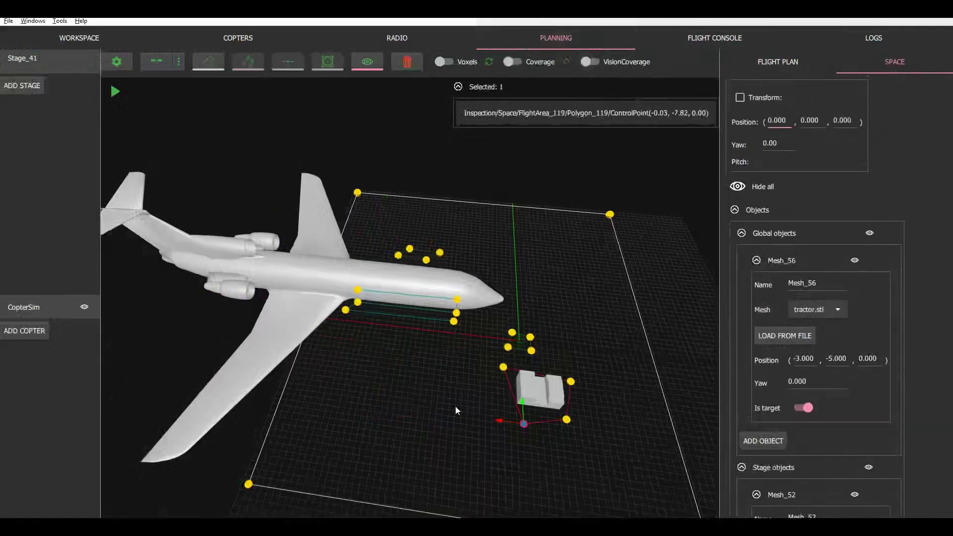
{"action": "left_click_drag", "start_coordinate": [457, 412], "coordinate": [331, 370]}
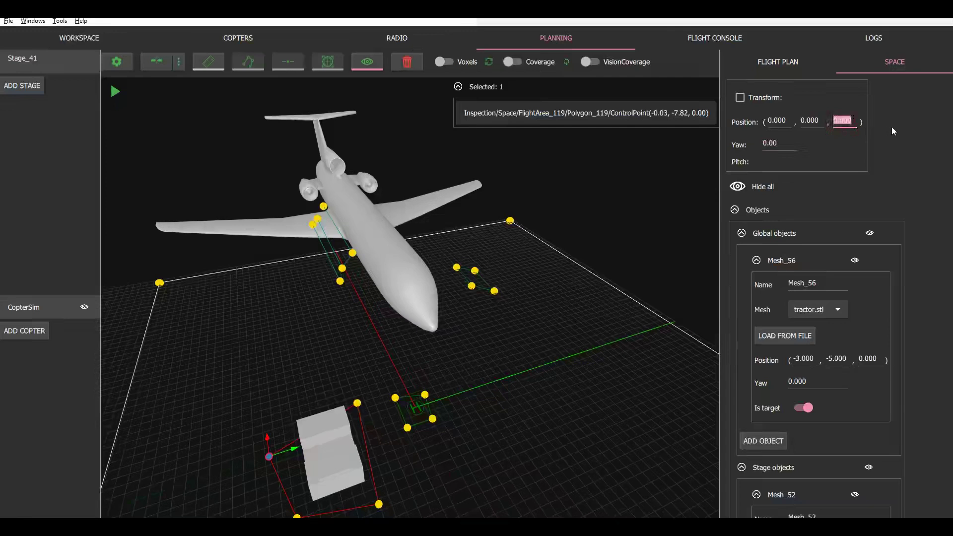
{"action": "type", "text": "-1"}
{"action": "key", "text": "Tab"}
{"action": "key", "text": "shift+Tab"}
{"action": "key", "text": "shift+Tab"}
{"action": "key", "text": "shift+Tab"}
{"action": "type", "text": "2"}
{"action": "key", "text": "Tab"}
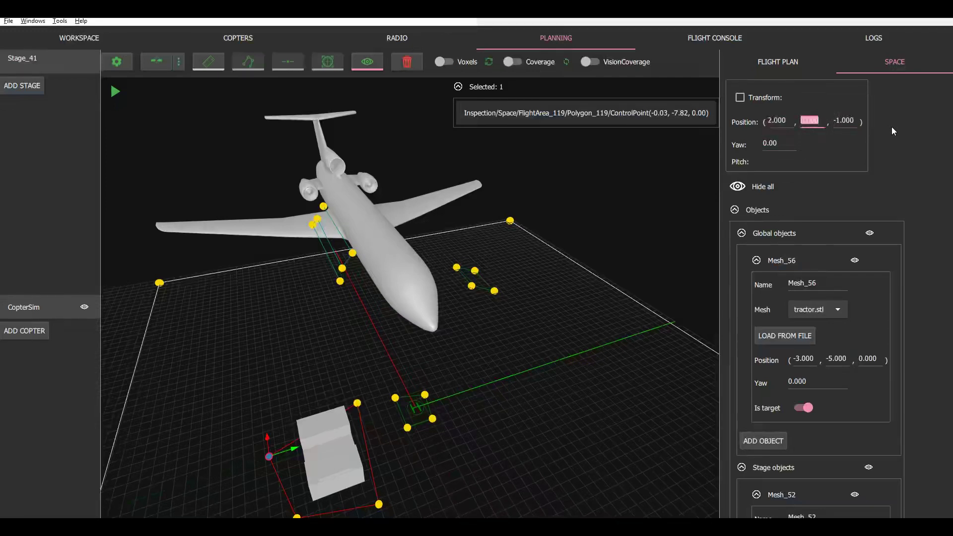
{"action": "type", "text": "2"}
{"action": "key", "text": "Tab"}
Set the space transform's yaw to 15 and enable the transform.
{"action": "key", "text": "Tab"}
{"action": "type", "text": "15"}
{"action": "key", "text": "Tab"}
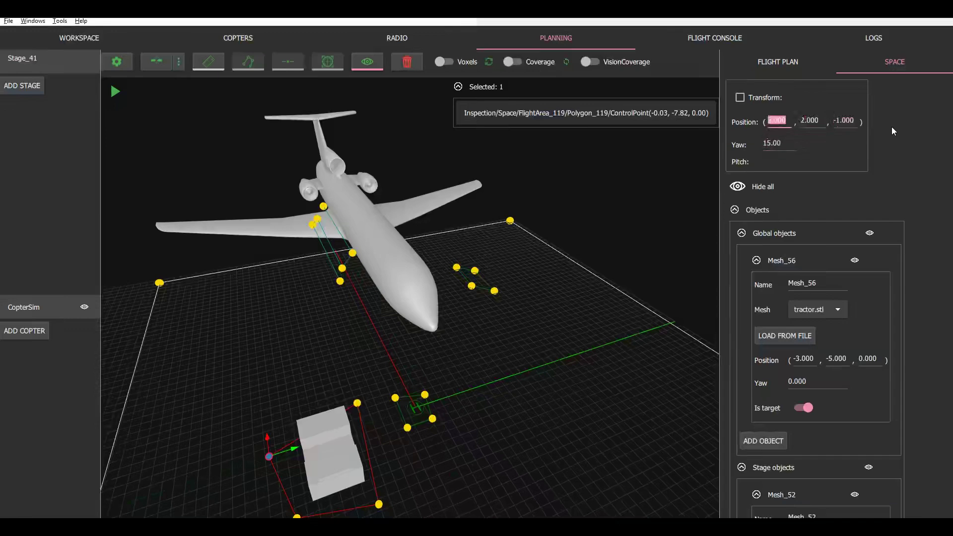
{"action": "left_click", "coordinate": [740, 97]}
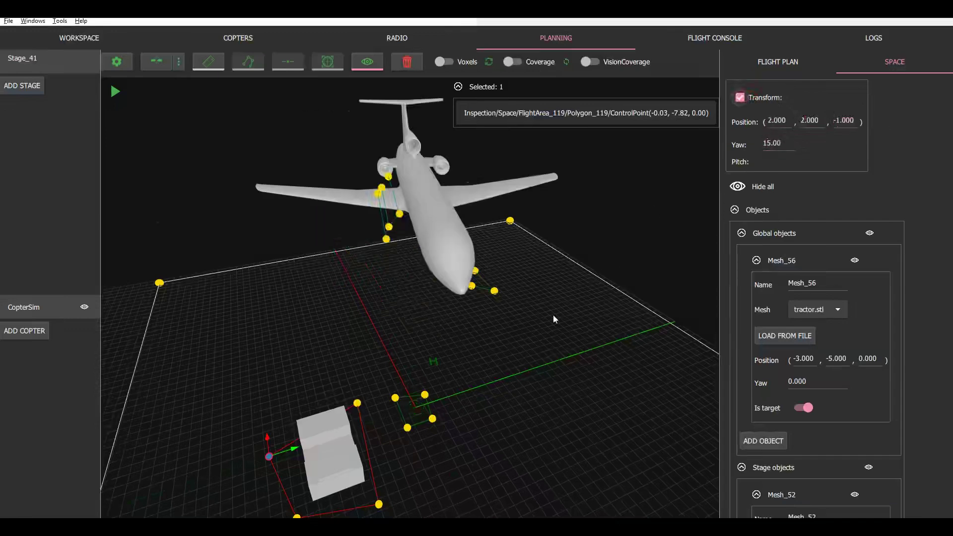
{"action": "middle_click_drag", "start_coordinate": [504, 311], "coordinate": [399, 232]}
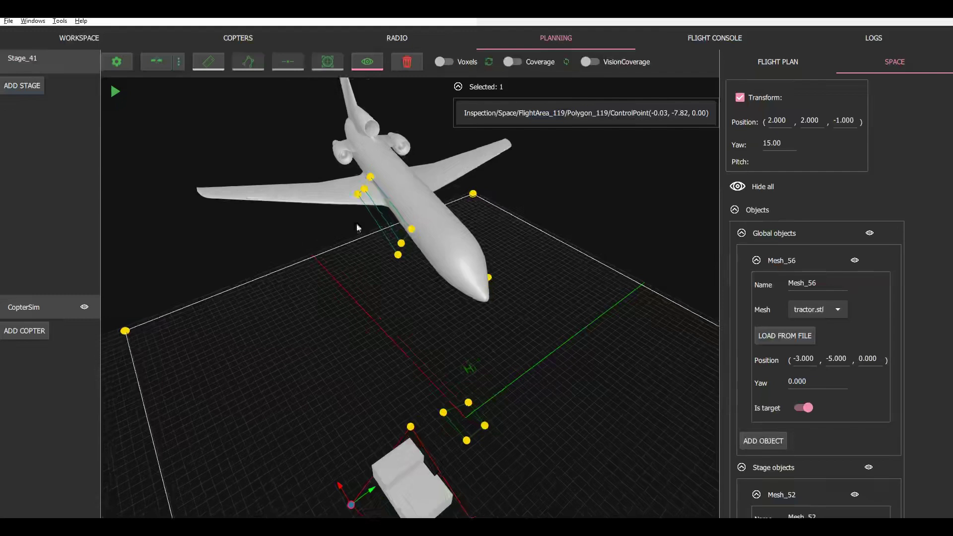
Select waypoints of the inspection route beside the fuselage to check their placement under the transform.
{"action": "left_click", "coordinate": [398, 255]}
{"action": "left_click", "coordinate": [401, 243]}
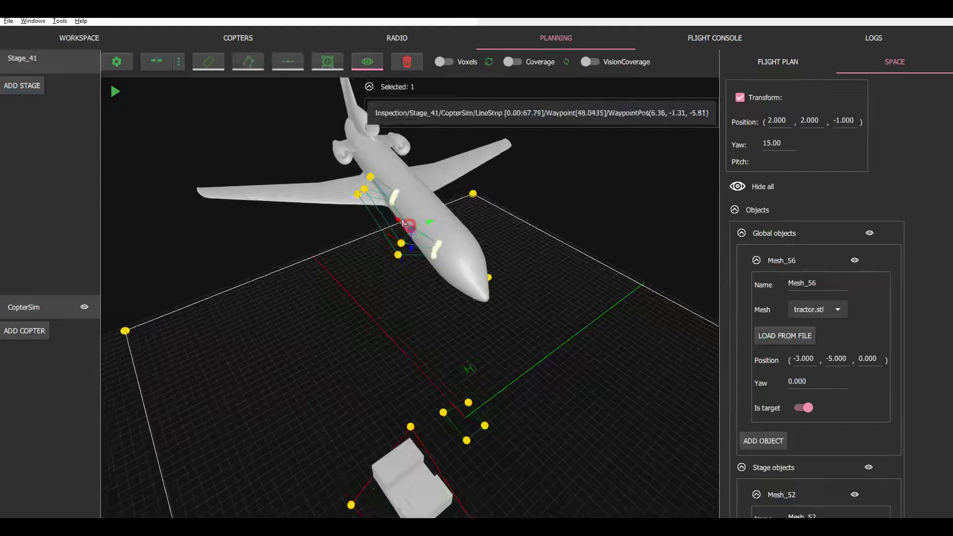
{"action": "left_click", "coordinate": [359, 193]}
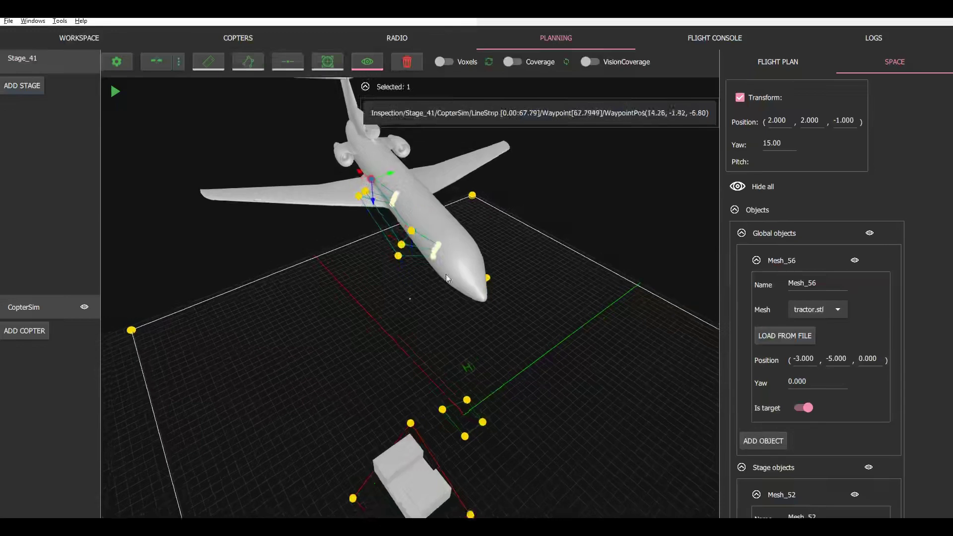
{"action": "middle_click_drag", "start_coordinate": [519, 314], "coordinate": [587, 91]}
Go to the flight console and disconnect the copter.
{"action": "left_click", "coordinate": [679, 36]}
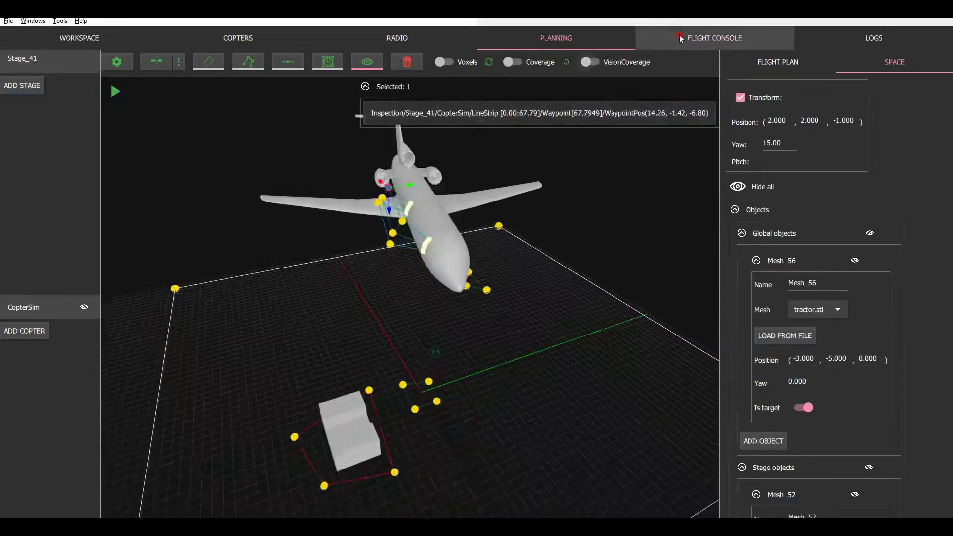
{"action": "left_click", "coordinate": [680, 38]}
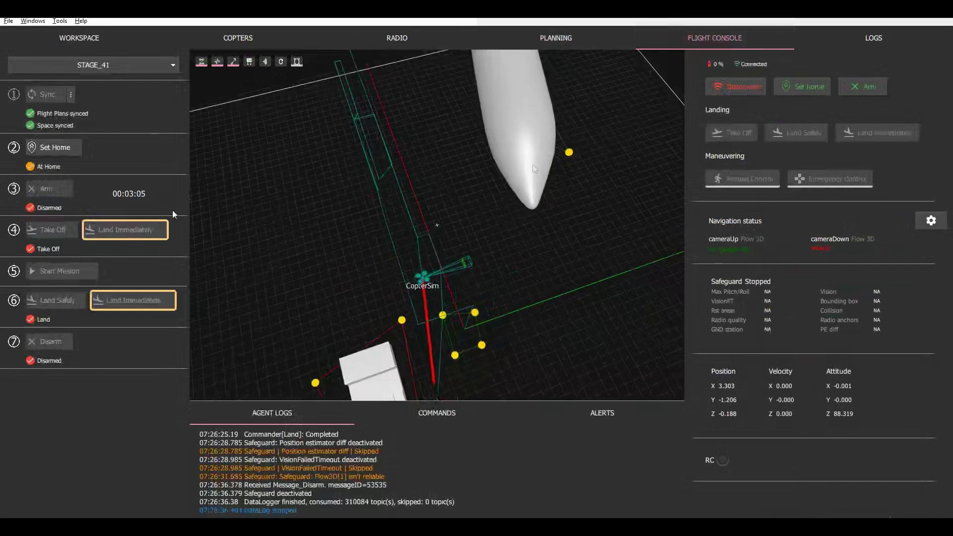
{"action": "left_click", "coordinate": [729, 87]}
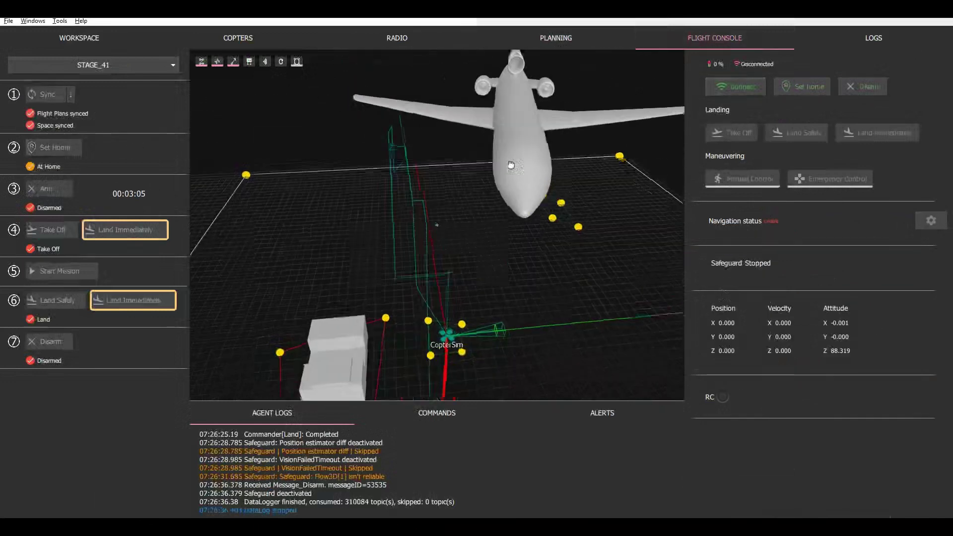
{"action": "left_click_drag", "start_coordinate": [511, 165], "coordinate": [505, 128]}
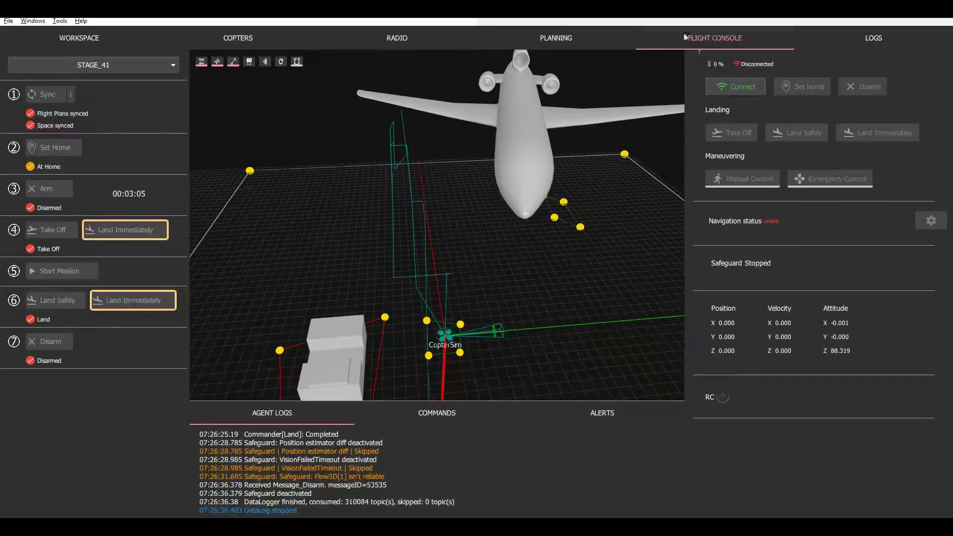
Return to flight planning, disable the space transform, and examine the aircraft and route placement.
{"action": "left_click", "coordinate": [601, 37]}
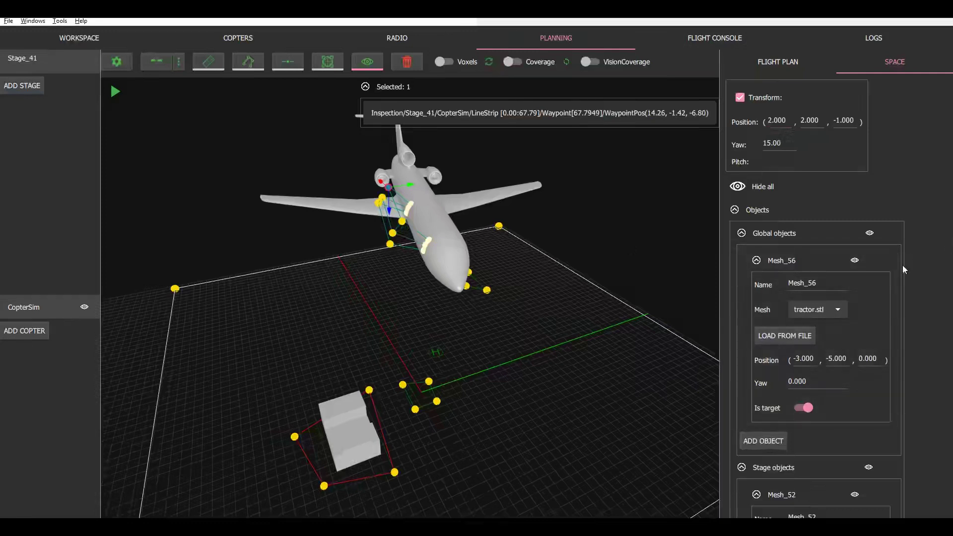
{"action": "middle_click_drag", "start_coordinate": [543, 275], "coordinate": [652, 162]}
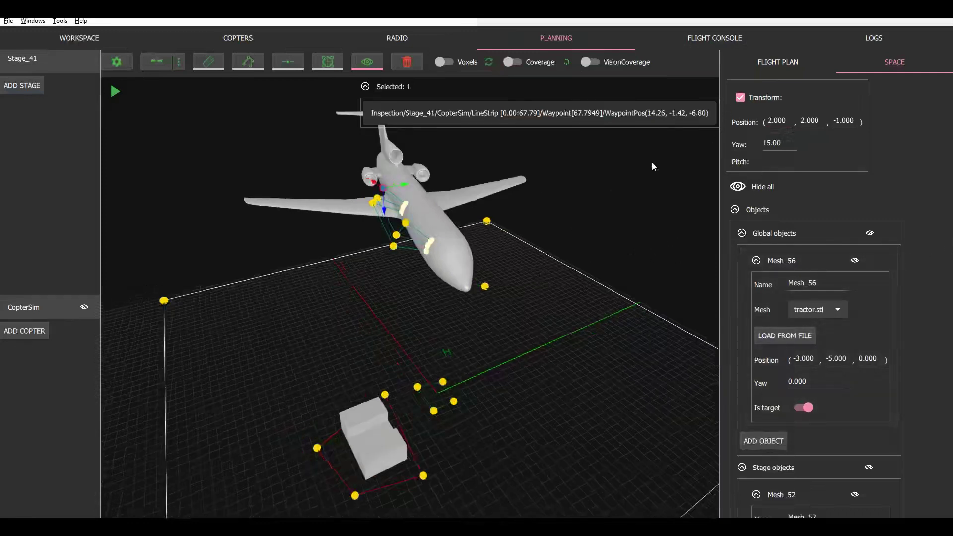
{"action": "left_click", "coordinate": [739, 98]}
{"action": "left_click", "coordinate": [558, 291]}
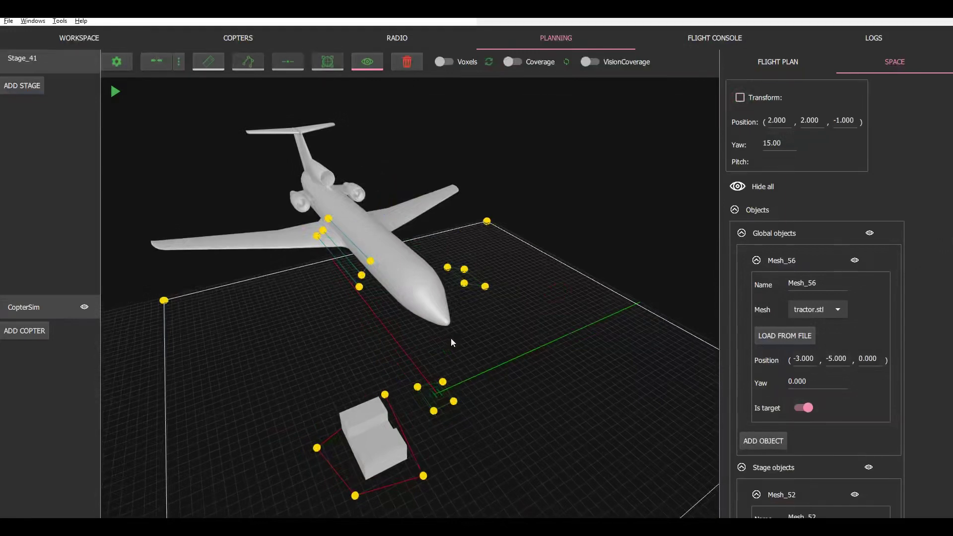
{"action": "middle_click_drag", "start_coordinate": [451, 337], "coordinate": [498, 322]}
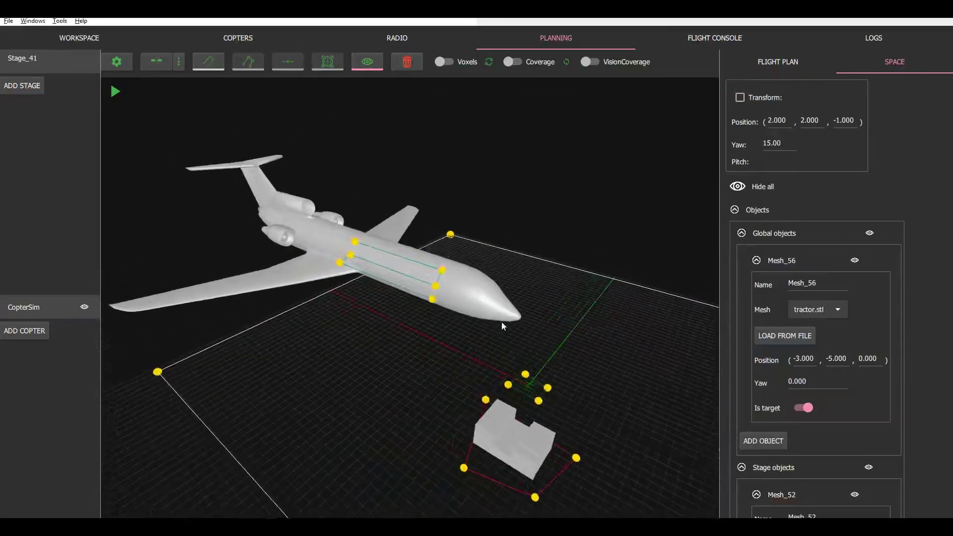